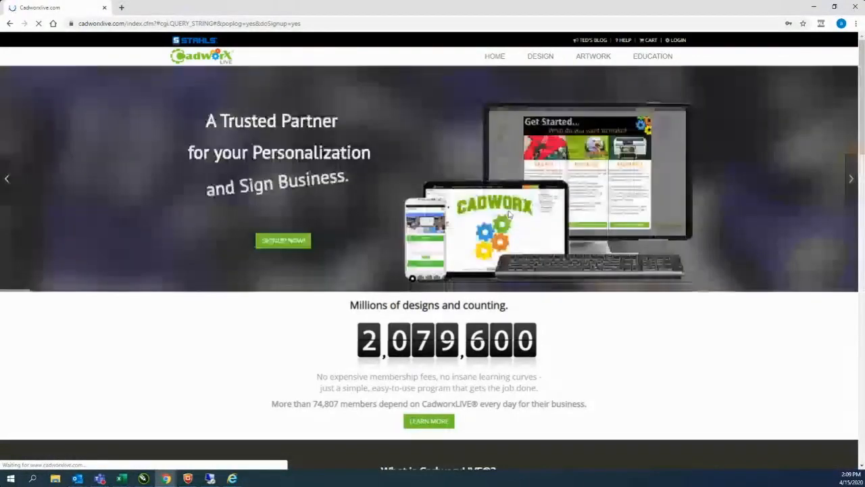
# Step: Look over the CadworxLIVE home page and the form for creating a new account, closing the form without filling it in
pyautogui.scroll(-1, 612, 224)
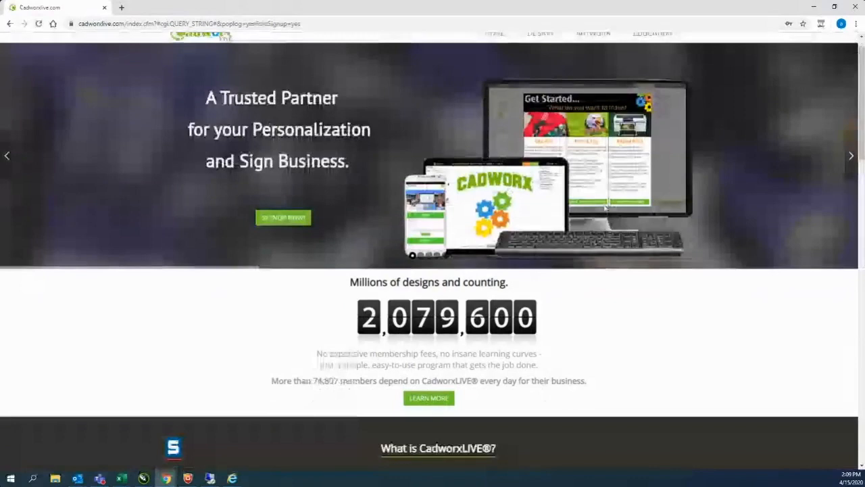
pyautogui.scroll(-5, 606, 208)
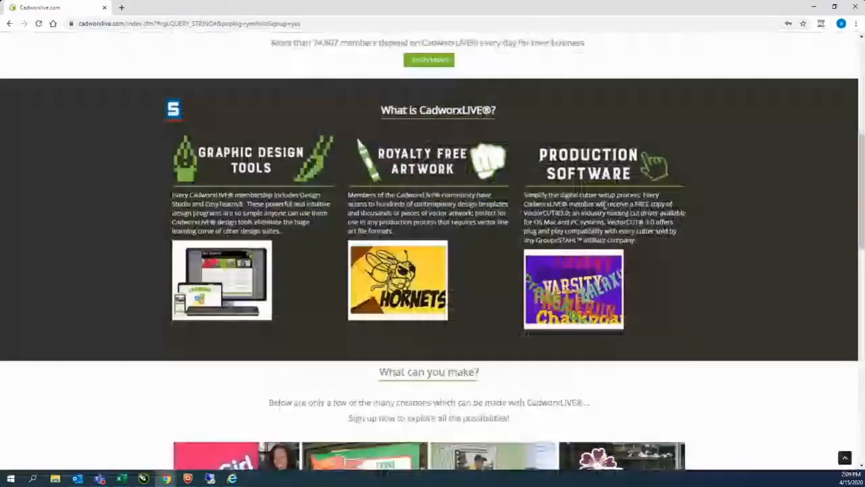
pyautogui.scroll(-4, 604, 204)
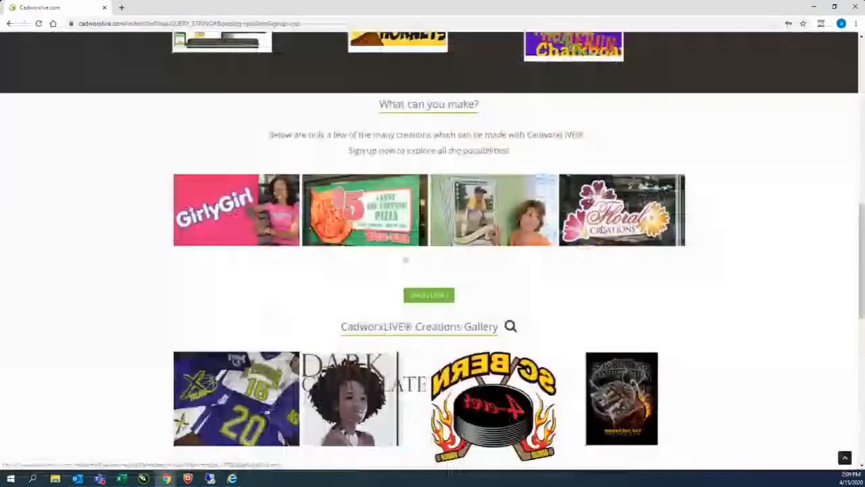
pyautogui.scroll(8, 604, 204)
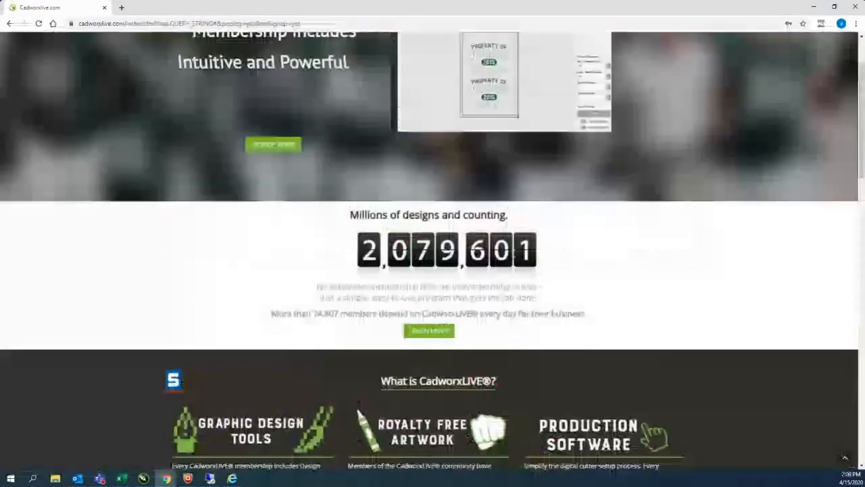
pyautogui.scroll(2, 536, 195)
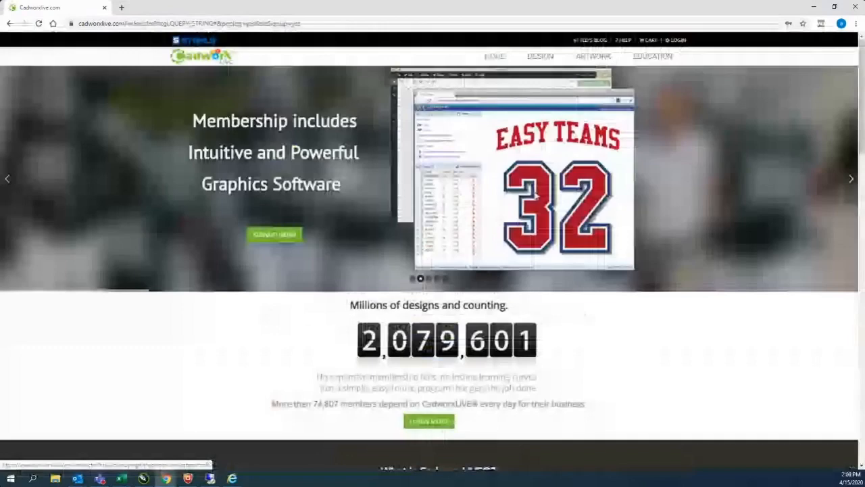
pyautogui.click(284, 235)
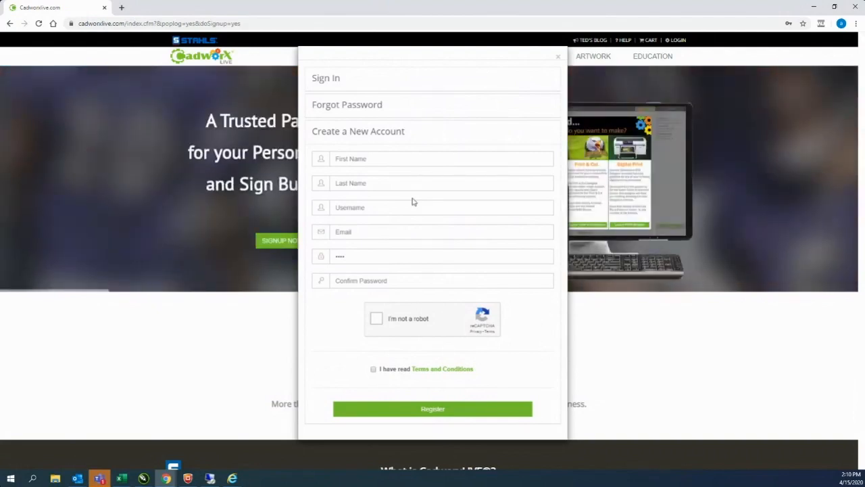
pyautogui.click(557, 59)
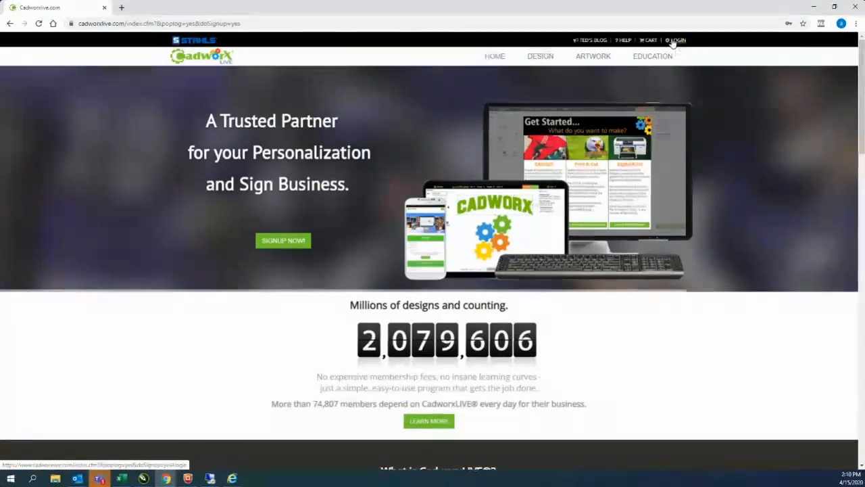
# Step: Sign in to the existing CadworxLIVE account, continuing with the login despite the session already in use
pyautogui.click(675, 40)
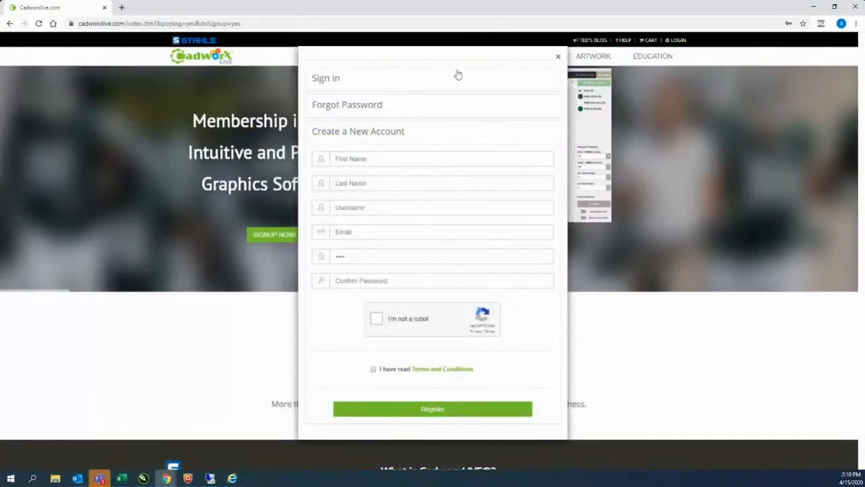
pyautogui.click(318, 80)
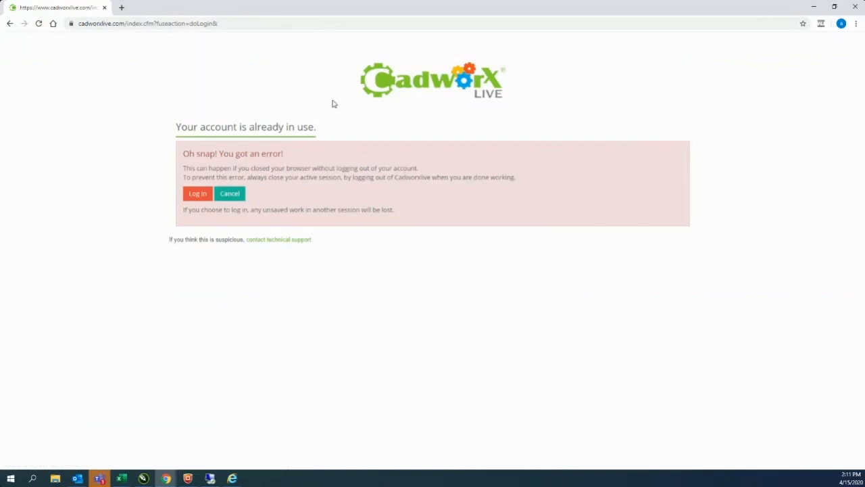
pyautogui.click(194, 196)
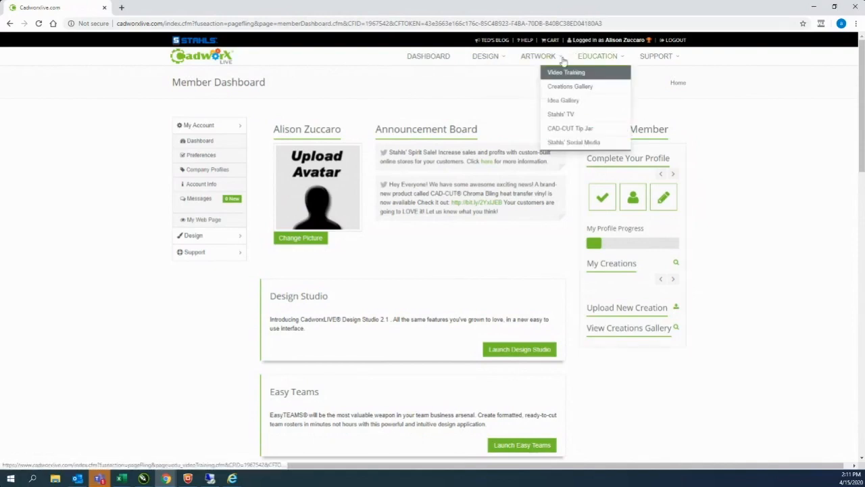
pyautogui.moveTo(539, 56)
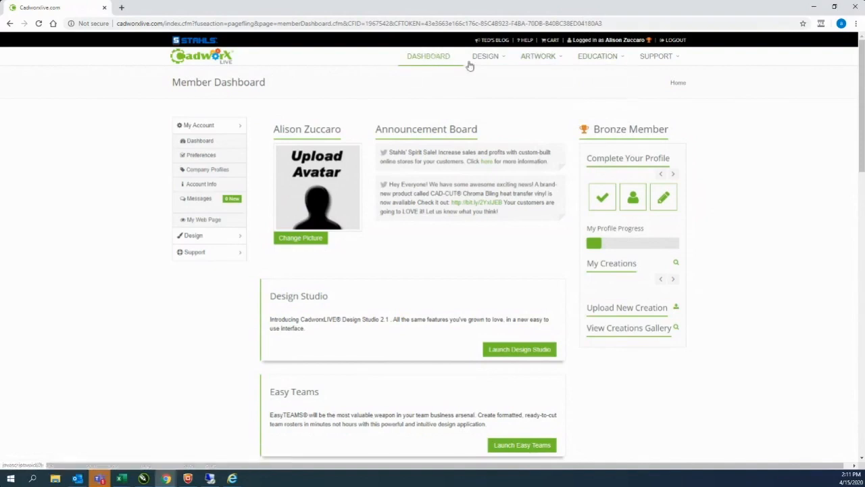
pyautogui.moveTo(488, 58)
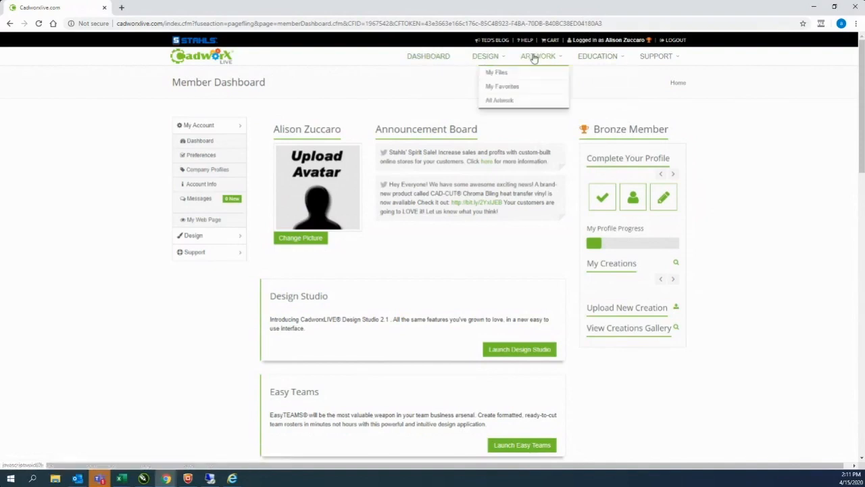
pyautogui.moveTo(656, 59)
pyautogui.moveTo(592, 59)
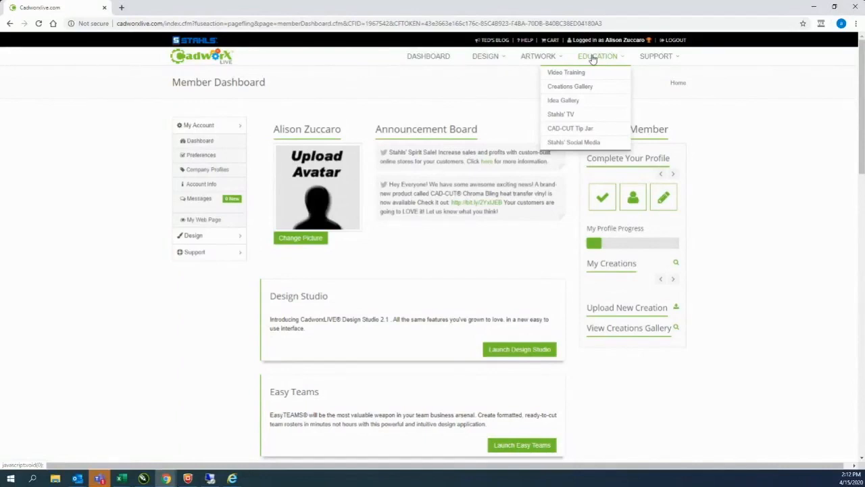
pyautogui.moveTo(651, 63)
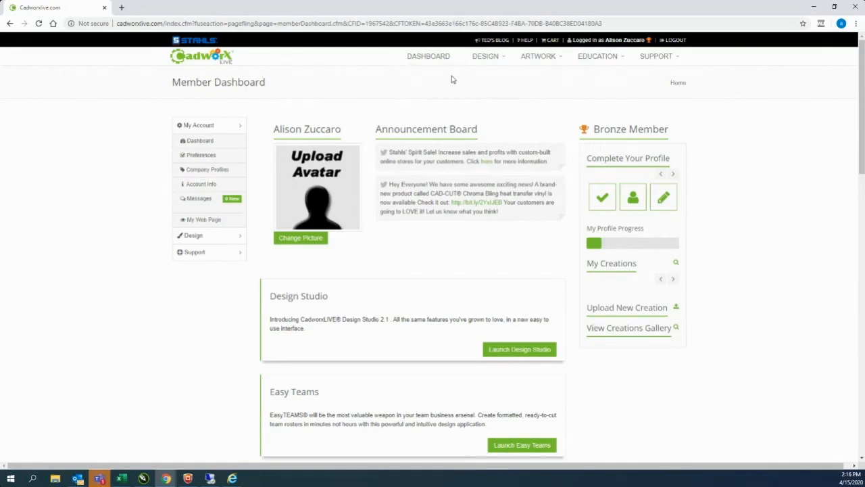
# Step: Launch the Easy Teams design tool from the member dashboard
pyautogui.moveTo(484, 60)
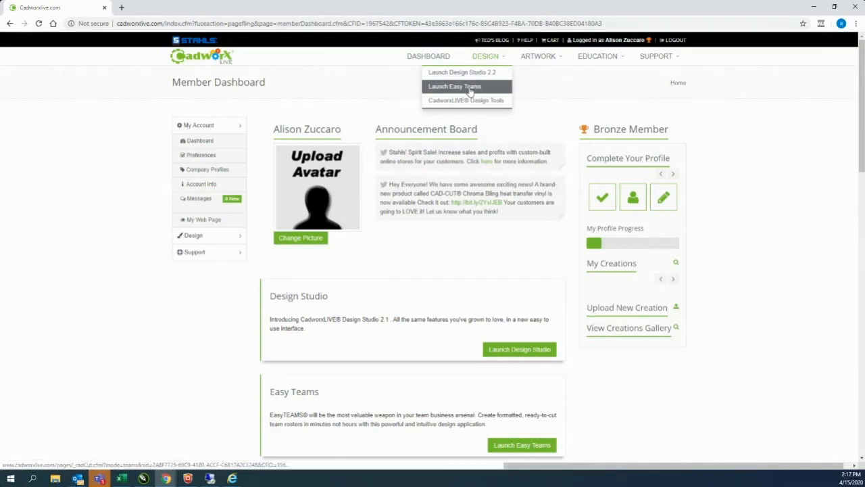
pyautogui.click(471, 88)
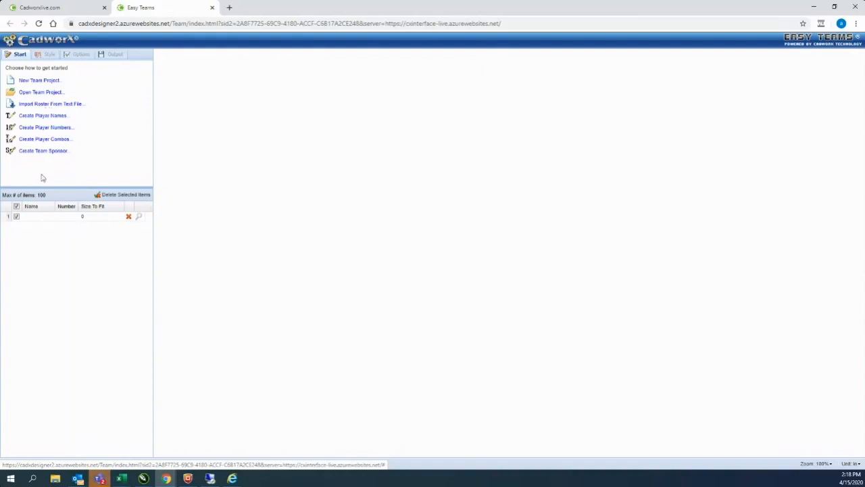
# Step: Enter a player's surname with the number 23 in the first roster row
pyautogui.click(37, 216)
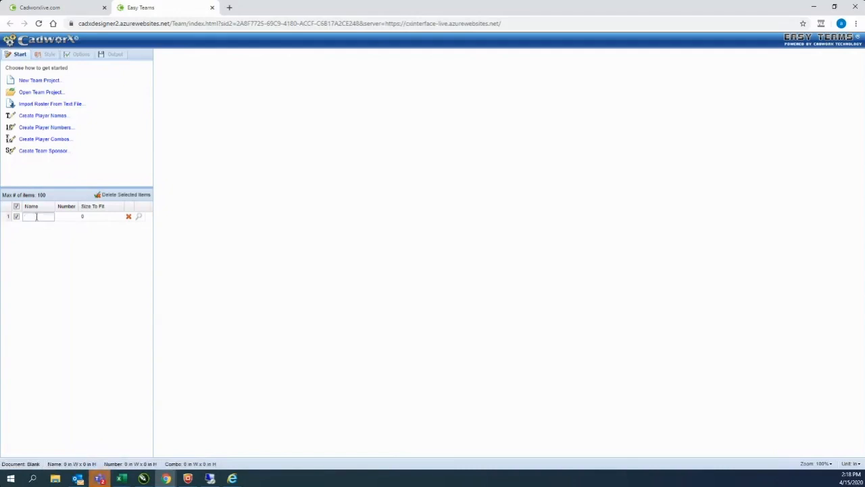
pyautogui.write('Johnson')
pyautogui.press('Tab')
pyautogui.write('23')
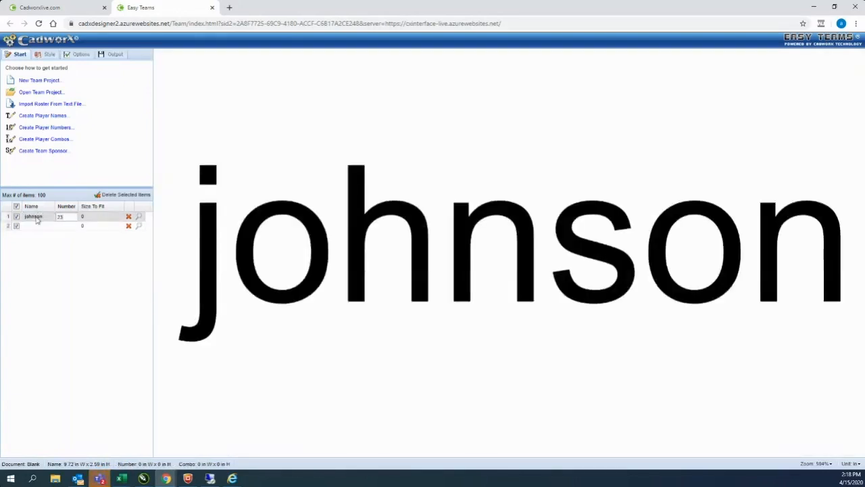
pyautogui.press('Return')
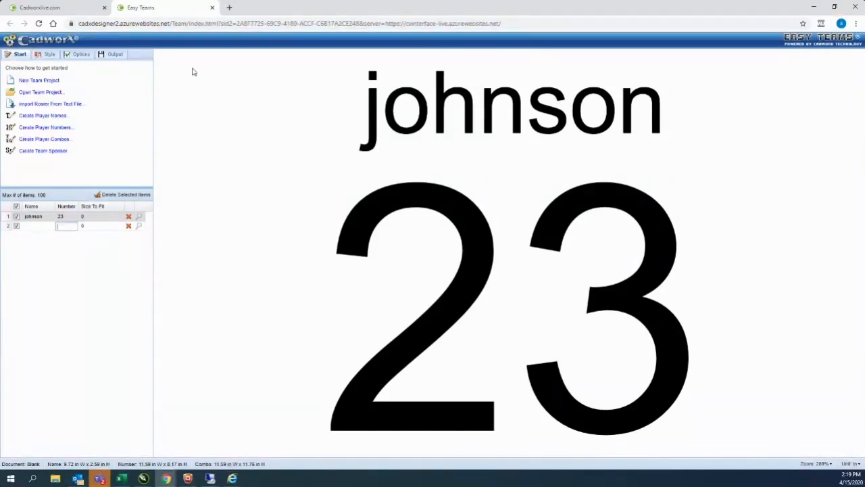
# Step: Import a roster of six player surnames as text pasted from Outlook, replacing the existing roster entry
pyautogui.click(78, 105)
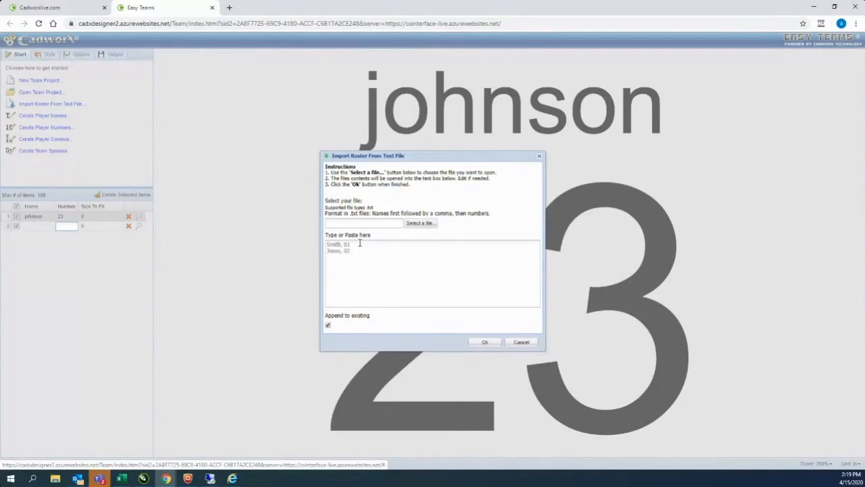
pyautogui.click(77, 480)
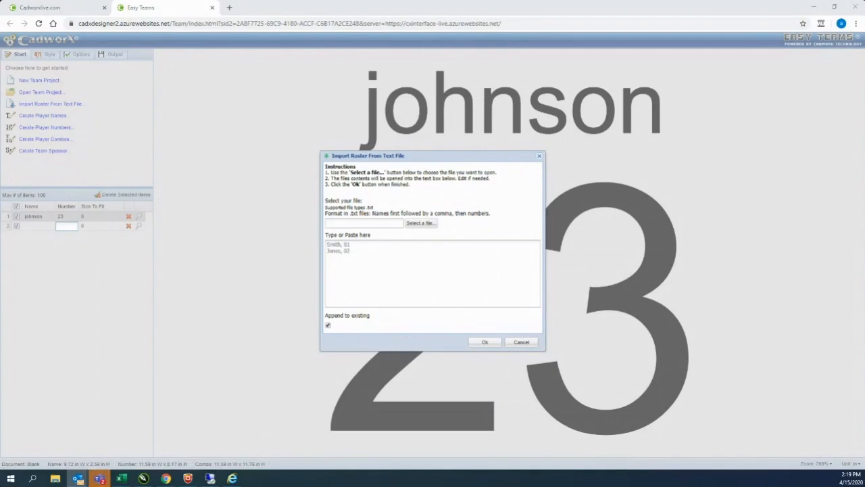
pyautogui.rightClick(372, 255)
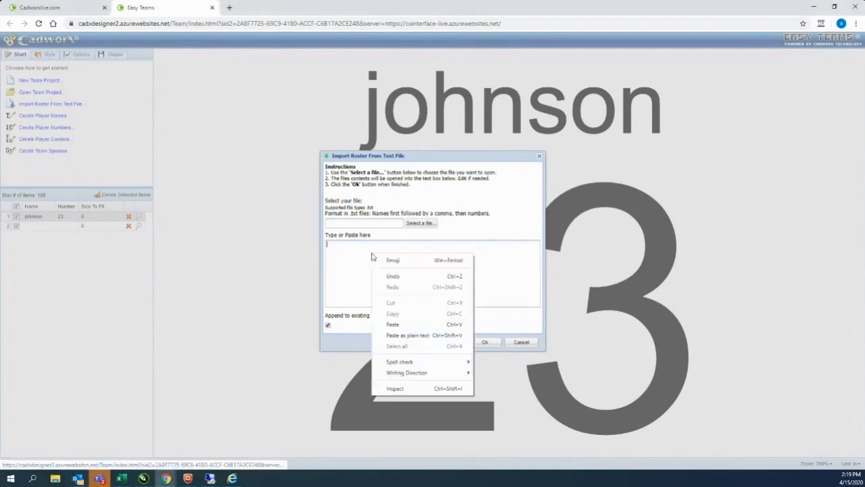
pyautogui.click(393, 325)
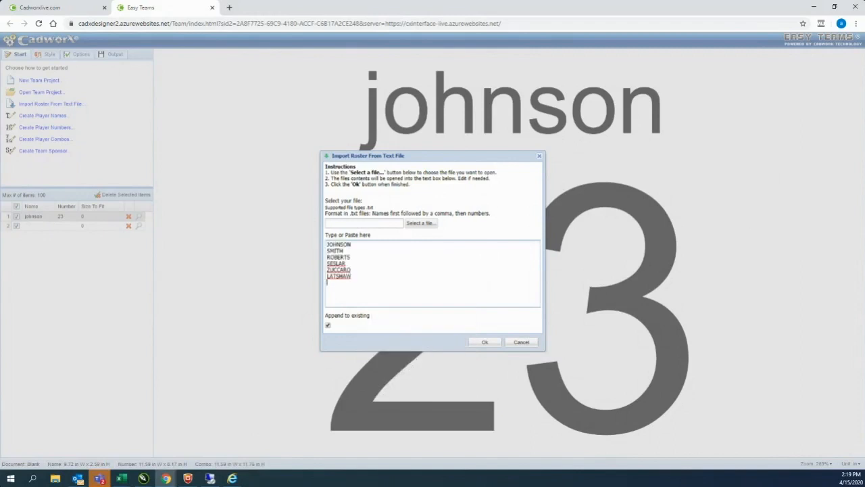
pyautogui.click(484, 342)
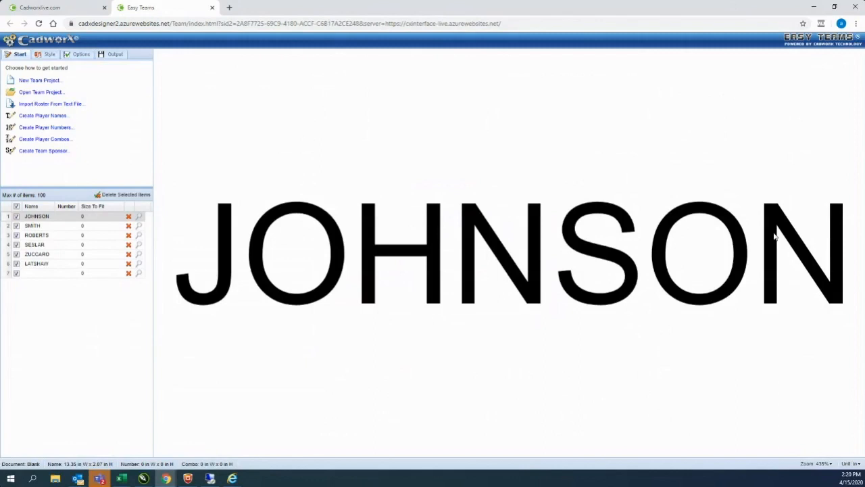
# Step: Edit the name style of the selected roster items and set its font to Octin College Rg from the Athletic fonts
pyautogui.click(47, 56)
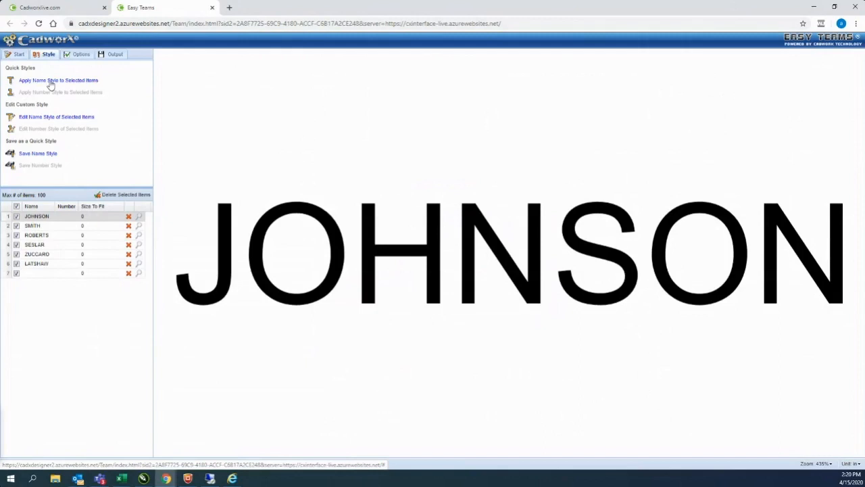
pyautogui.click(48, 118)
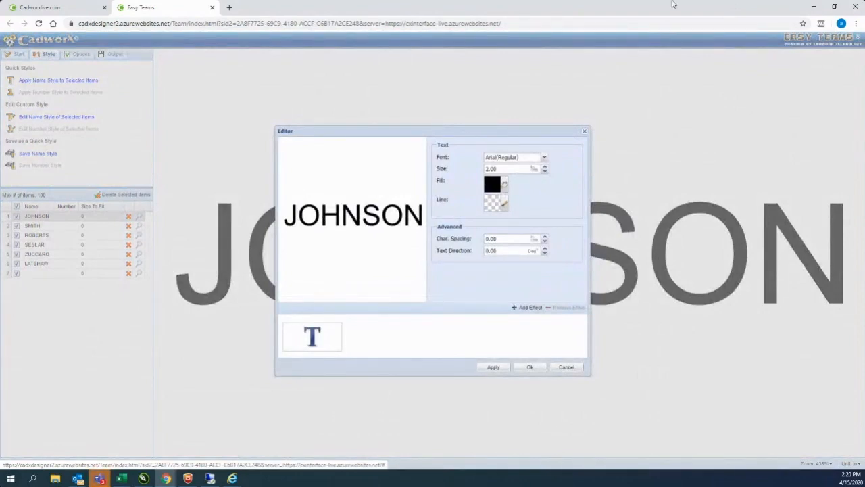
pyautogui.click(546, 157)
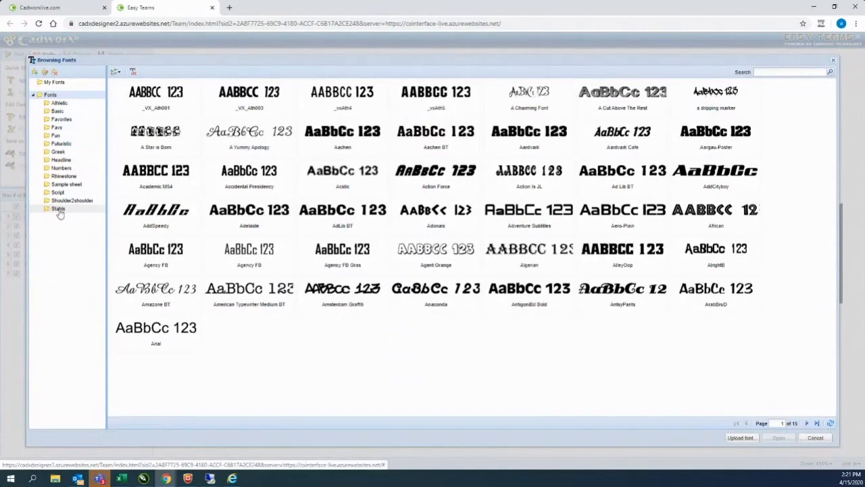
pyautogui.click(71, 105)
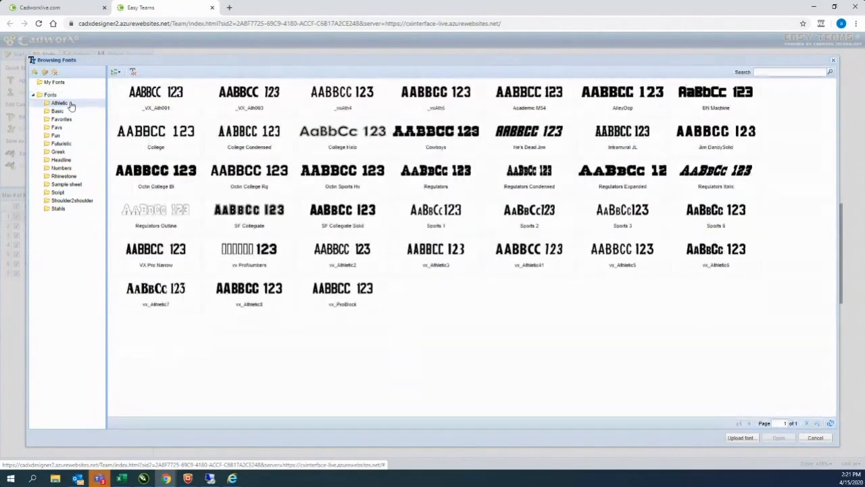
pyautogui.click(249, 175)
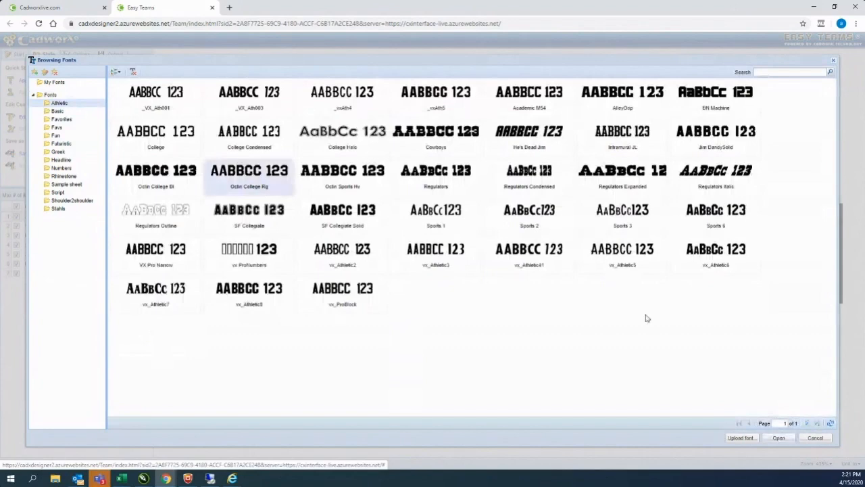
pyautogui.click(779, 437)
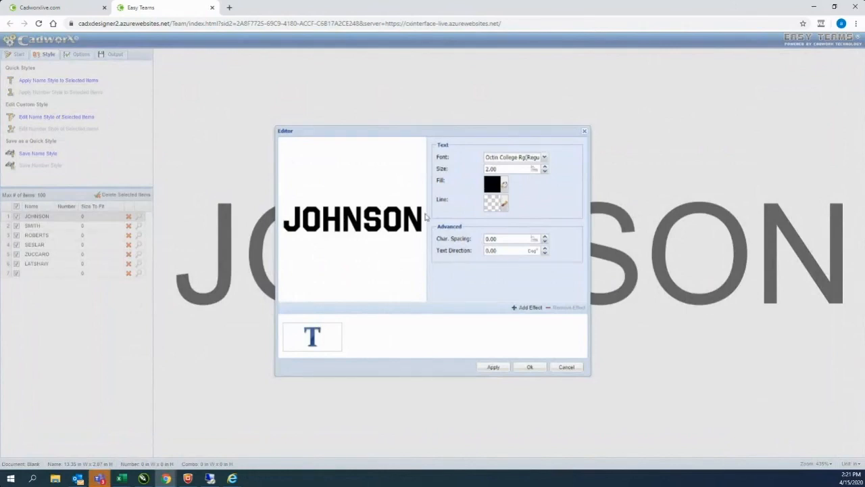
# Step: Add the Arch 1 effect from the Arch category to the name style
pyautogui.click(528, 308)
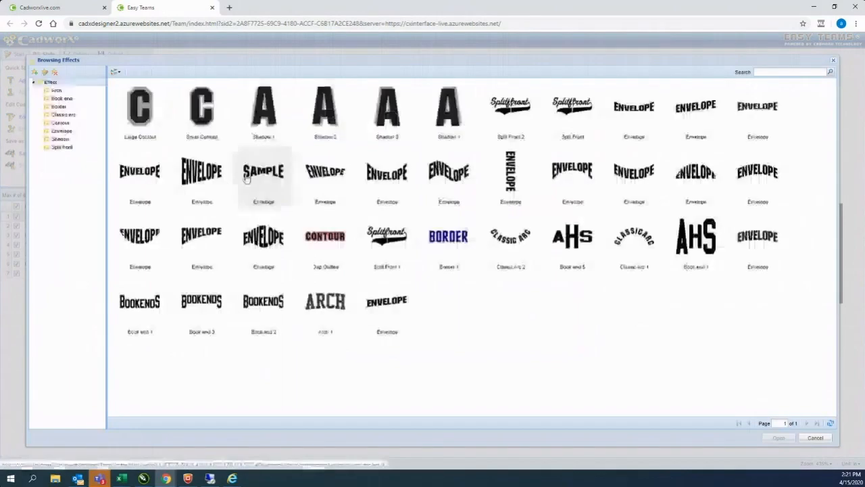
pyautogui.click(58, 90)
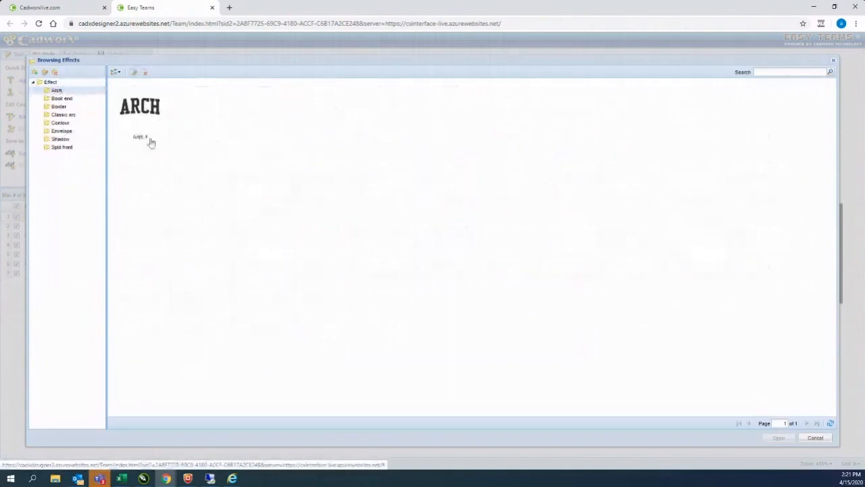
pyautogui.click(150, 112)
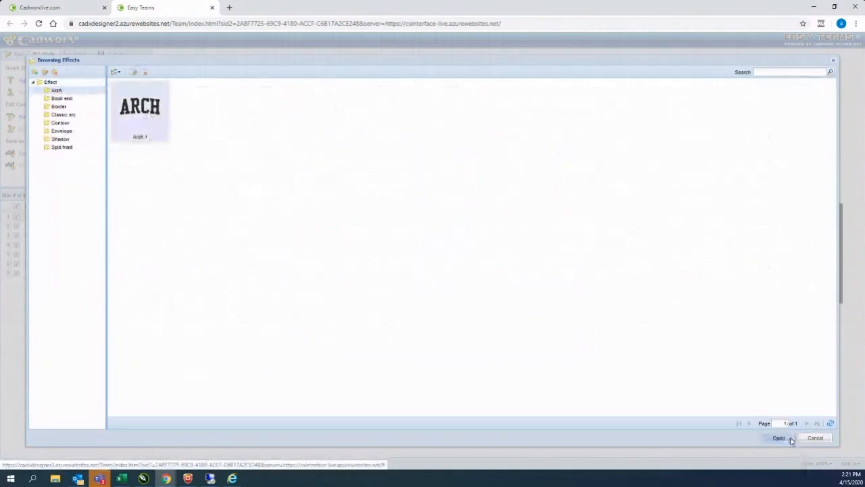
pyautogui.click(780, 438)
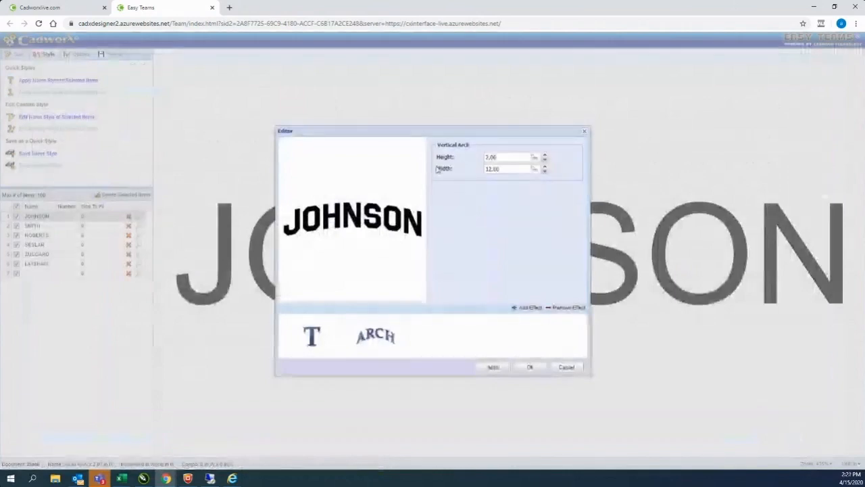
# Step: Set the vertical arch's height to 3 inches and its width to 14 inches
pyautogui.write('2')
pyautogui.press('Tab')
pyautogui.write('14')
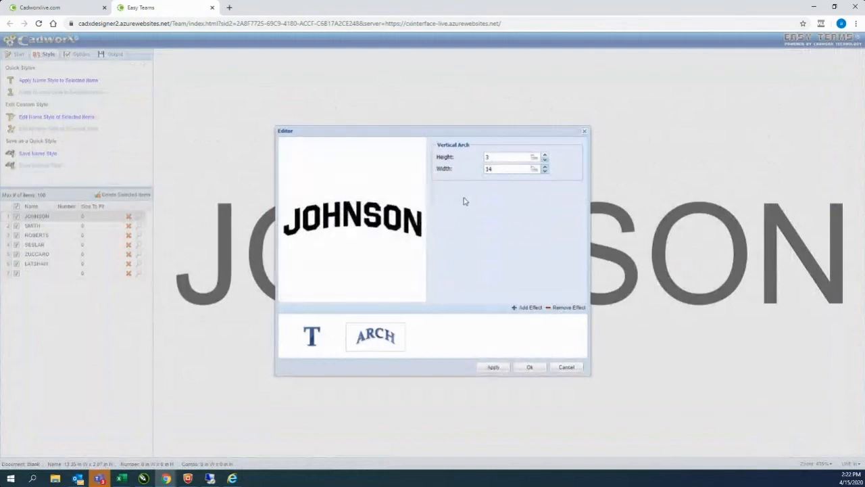
# Step: Add the Small Contour effect to the name style
pyautogui.click(531, 307)
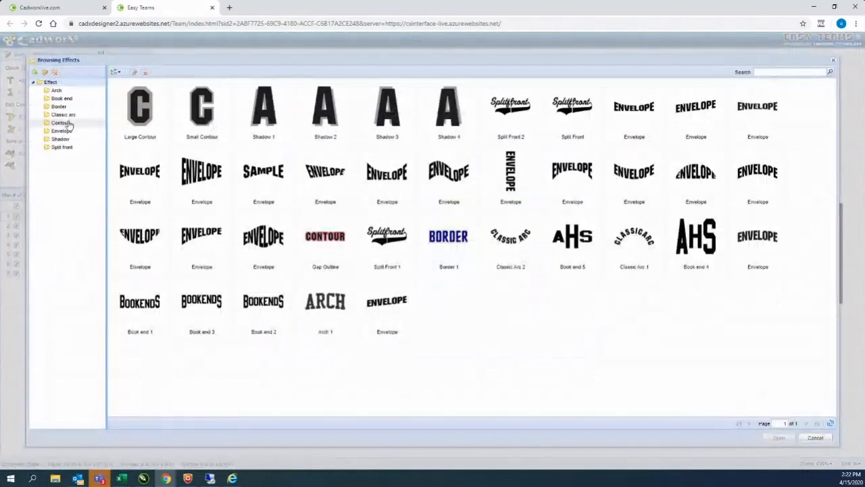
pyautogui.click(195, 128)
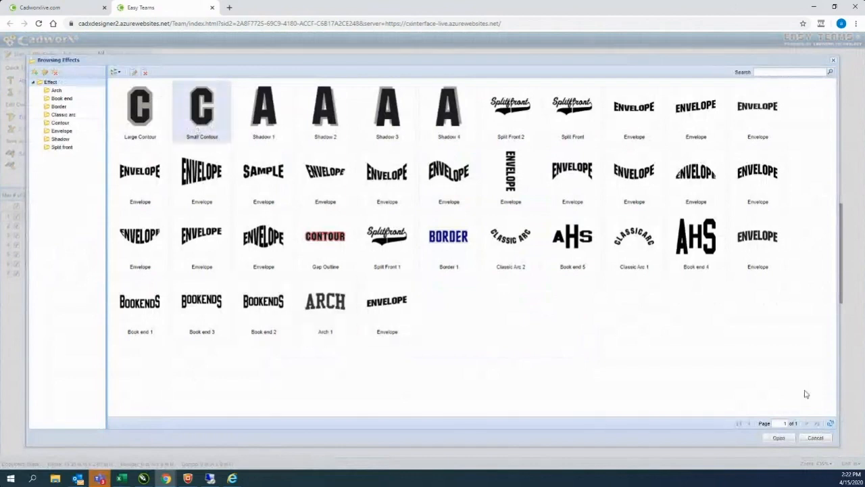
pyautogui.click(779, 438)
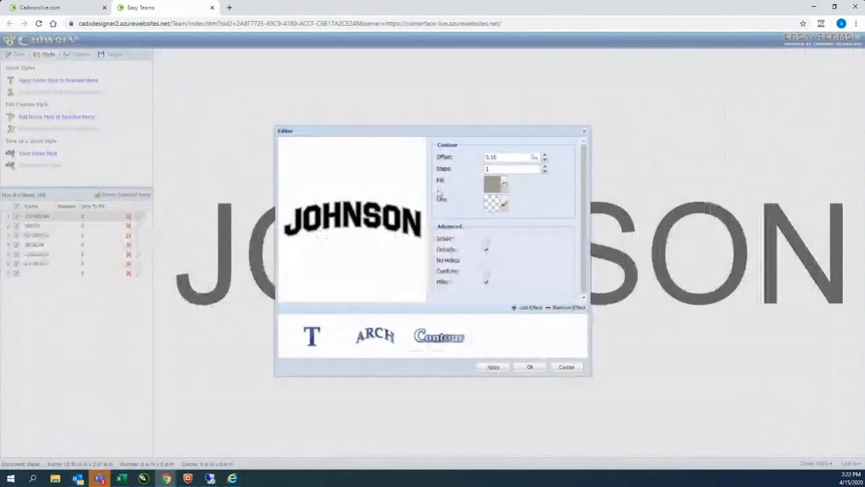
# Step: Set the contour's fill to red from the Stahls' Digital palette
pyautogui.click(504, 184)
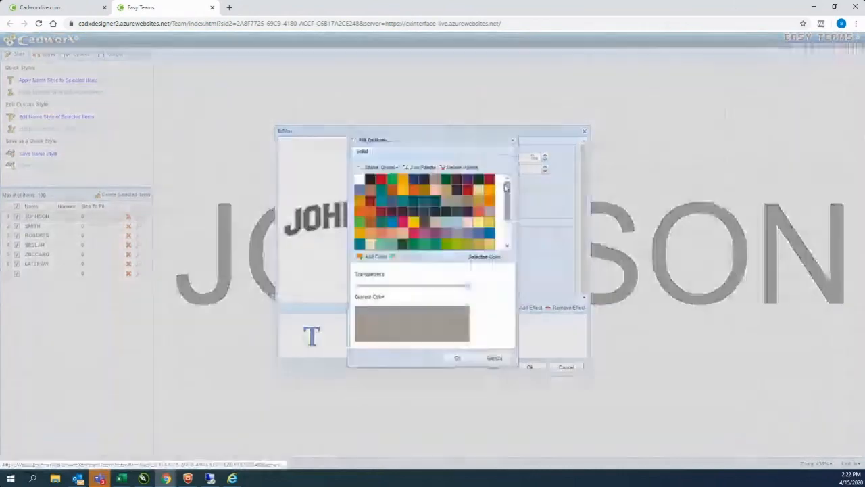
pyautogui.click(378, 167)
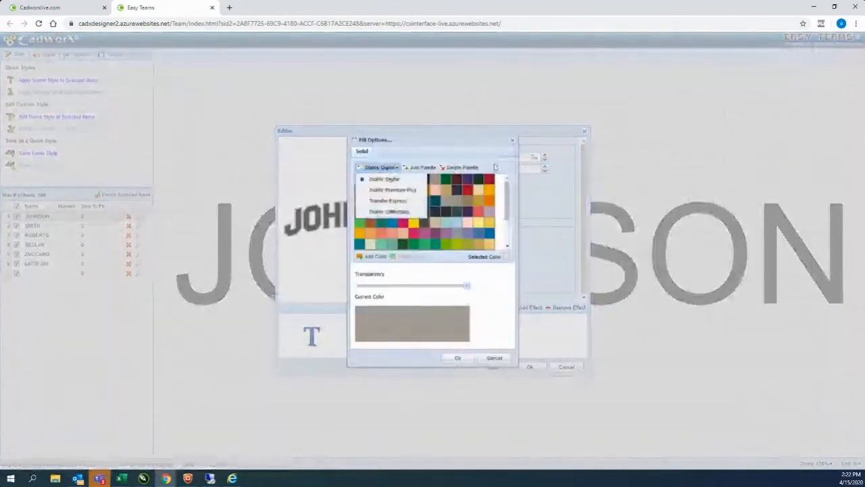
pyautogui.click(384, 178)
pyautogui.click(382, 180)
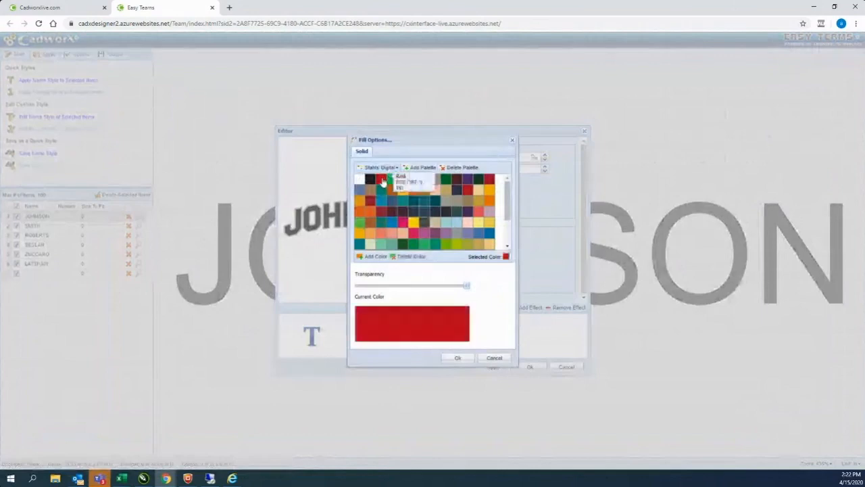
pyautogui.click(458, 358)
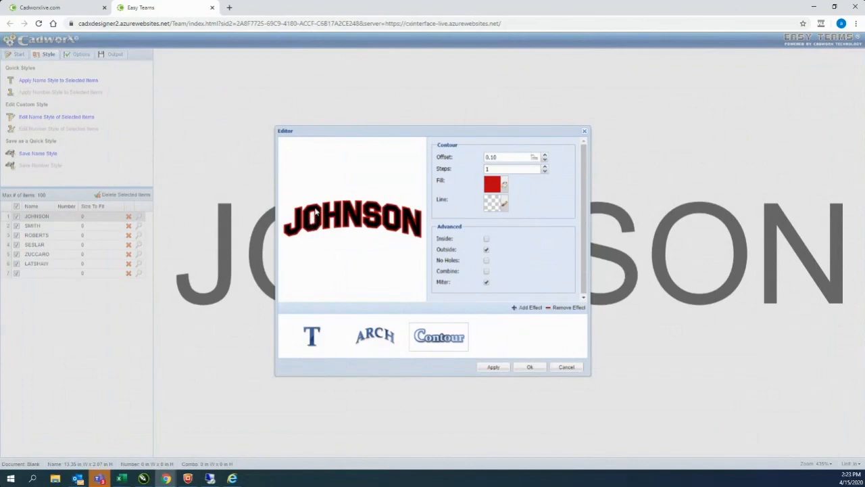
# Step: Set the contour offset to 0.15, enable No Holes, and apply the finished name style to the selected roster items
pyautogui.click(487, 261)
pyautogui.click(486, 261)
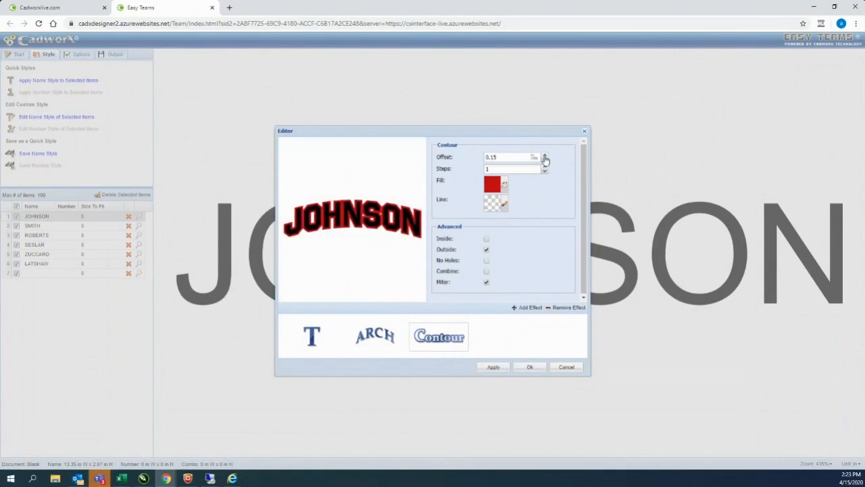
pyautogui.click(486, 264)
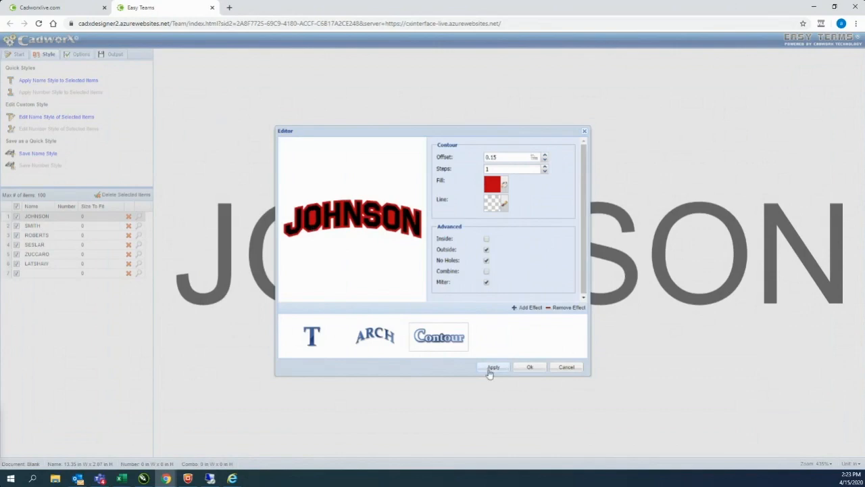
pyautogui.click(534, 368)
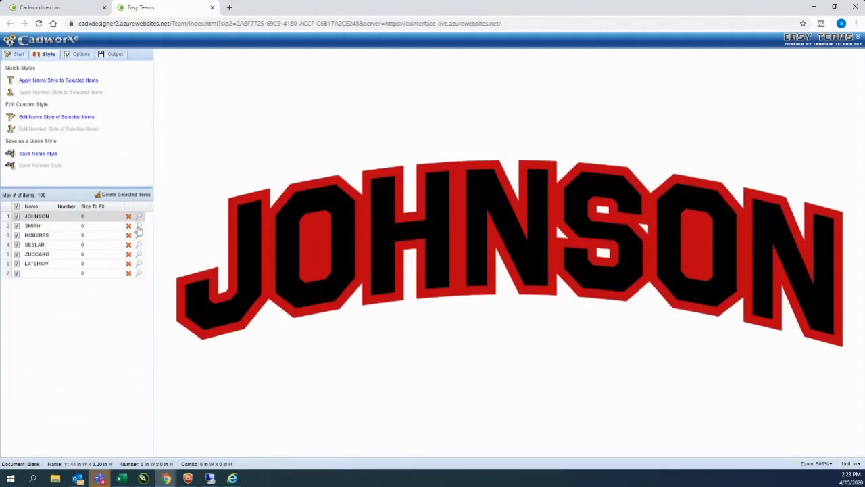
# Step: Preview the second, third and fourth roster entries to check how the name style looks on each
pyautogui.click(138, 229)
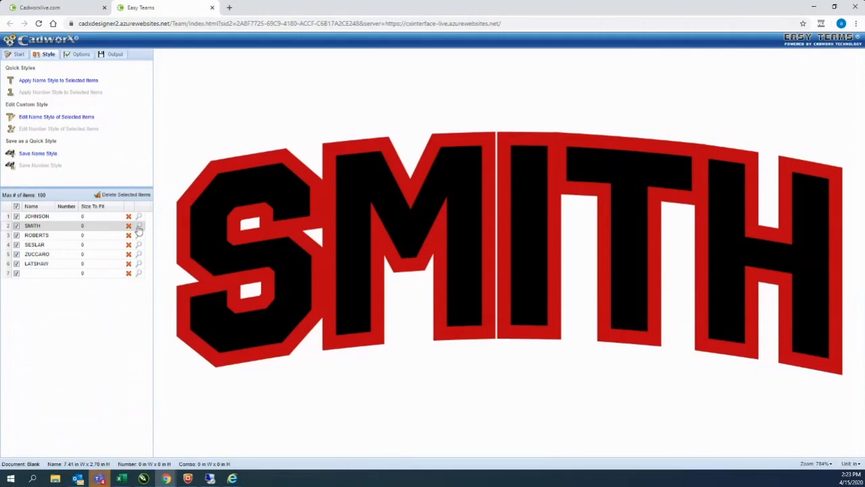
pyautogui.click(139, 236)
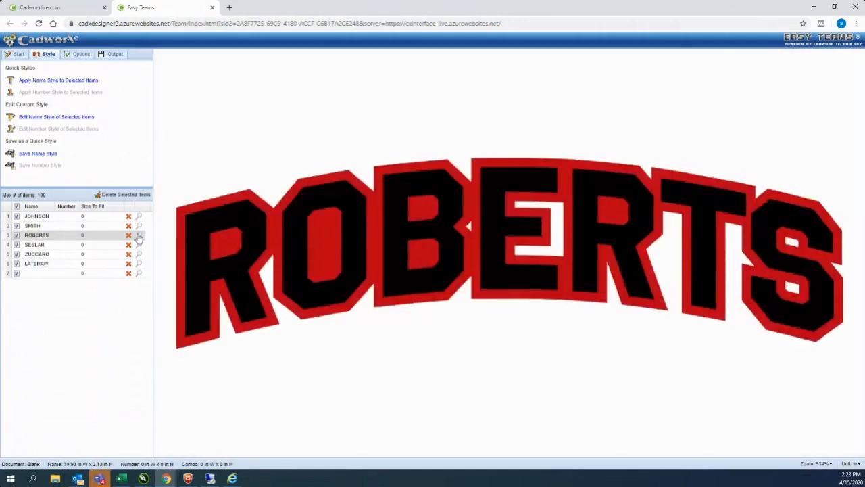
pyautogui.click(139, 245)
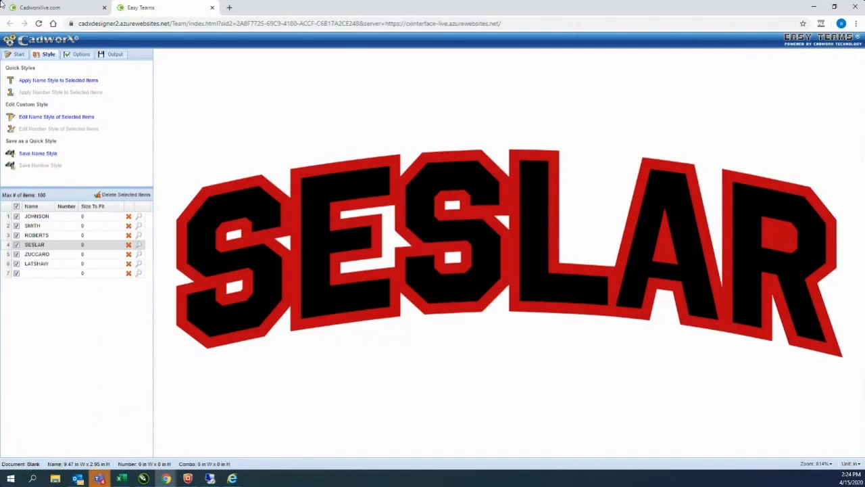
# Step: Set the Global Width Constrain for smart sizing to 14.00 in, the Adult XL jersey size
pyautogui.click(79, 54)
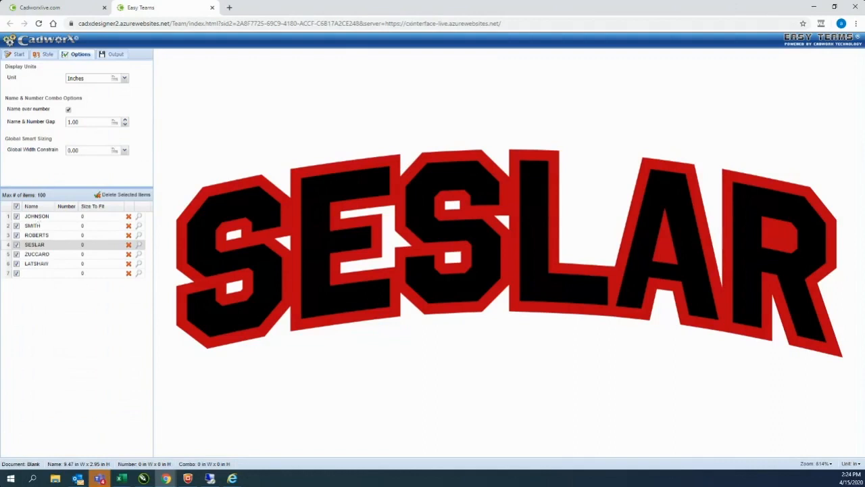
pyautogui.moveTo(96, 150); pyautogui.dragTo(26, 144)
pyautogui.write('14')
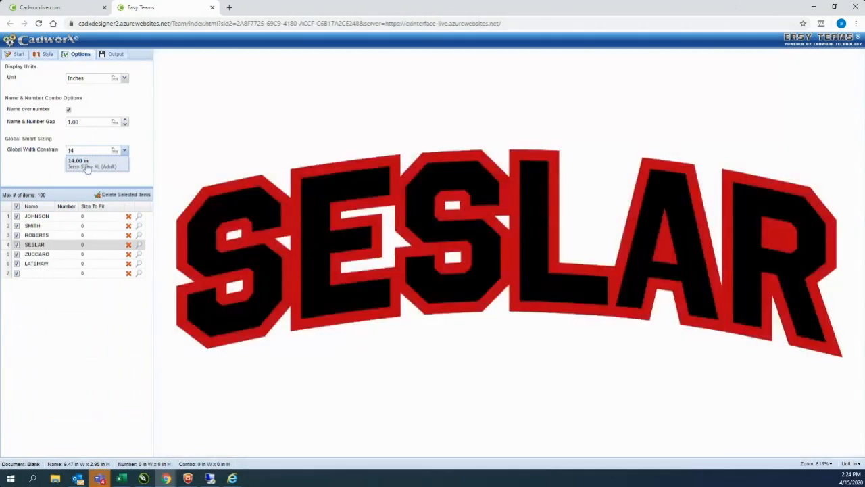
pyautogui.click(86, 167)
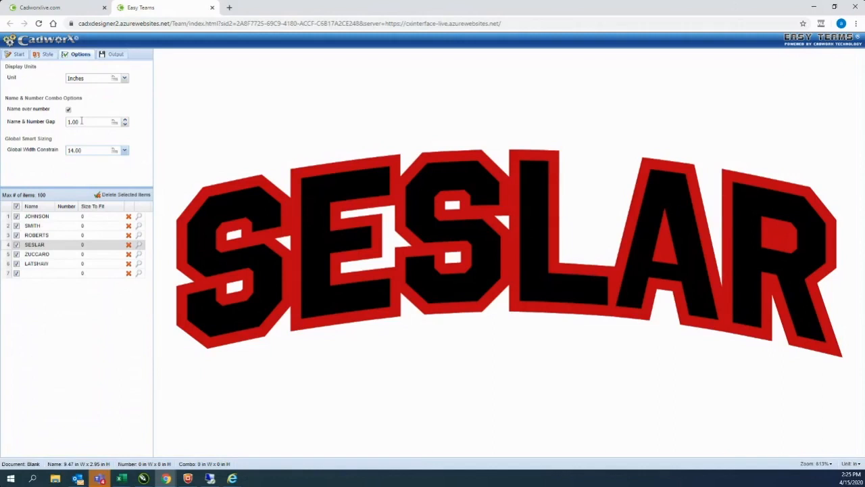
# Step: Download a printable preview file of the current roster item with the offered export settings
pyautogui.click(106, 59)
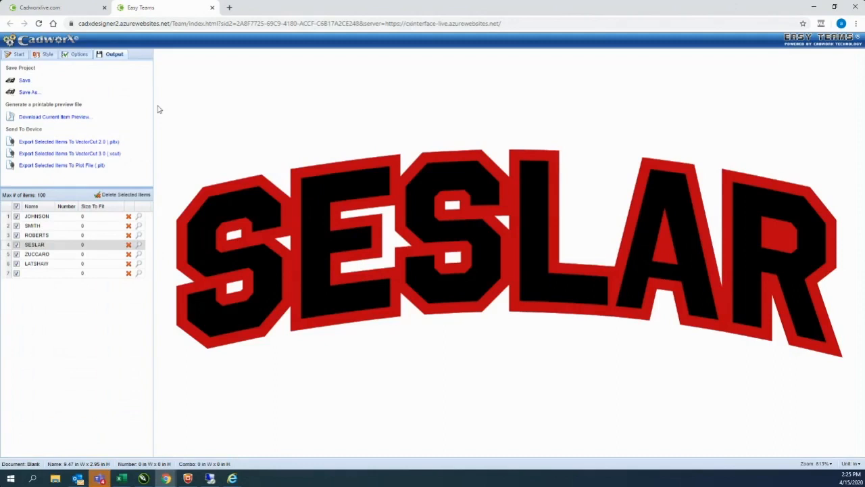
pyautogui.click(66, 121)
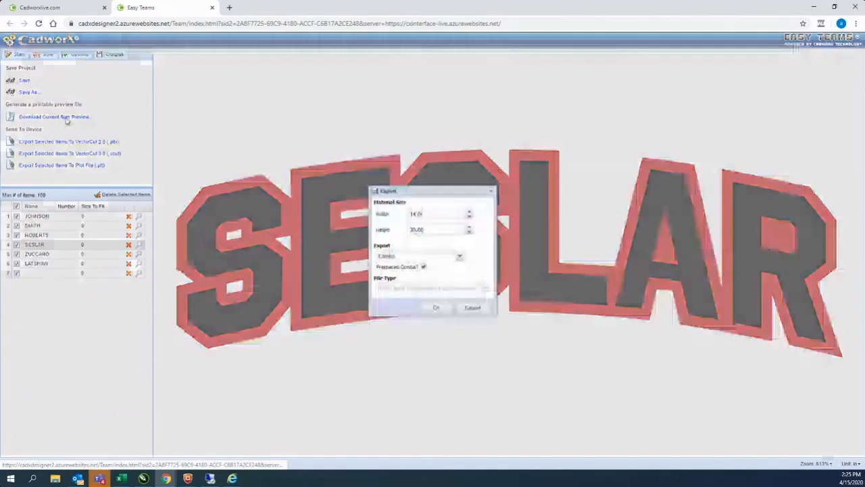
pyautogui.click(437, 309)
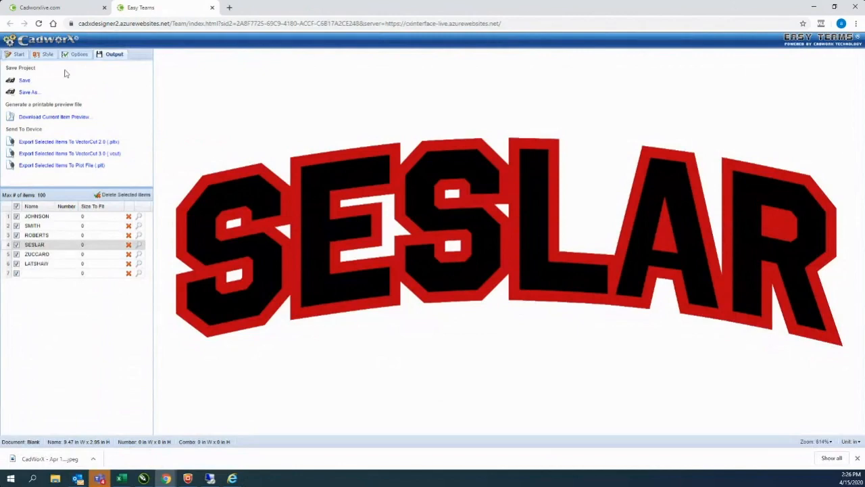
# Step: Try to edit the Size To Fit value of the first roster entry
pyautogui.click(47, 55)
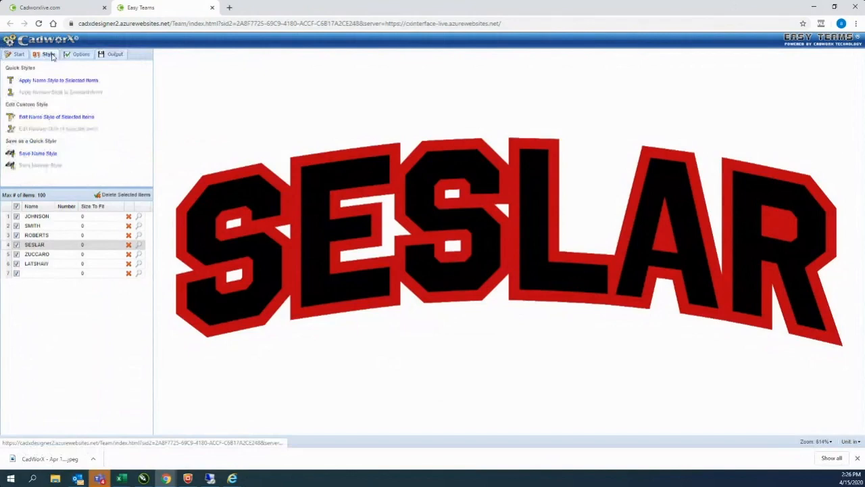
pyautogui.click(96, 221)
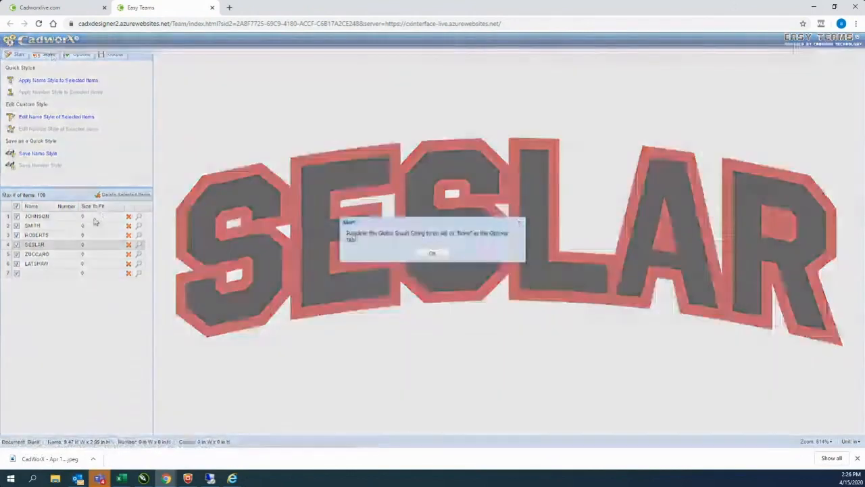
pyautogui.click(429, 255)
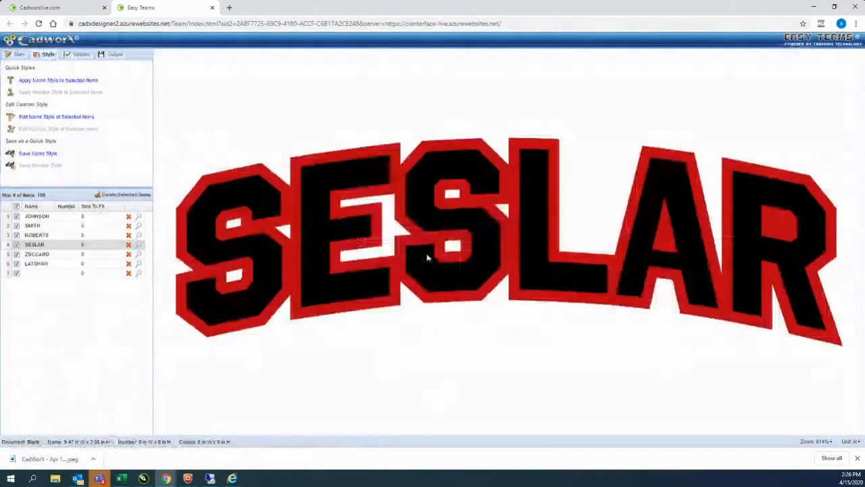
# Step: Enter the jersey numbers 23, 44, 35, 46, 22 and 4 for the six roster entries in order
pyautogui.click(67, 217)
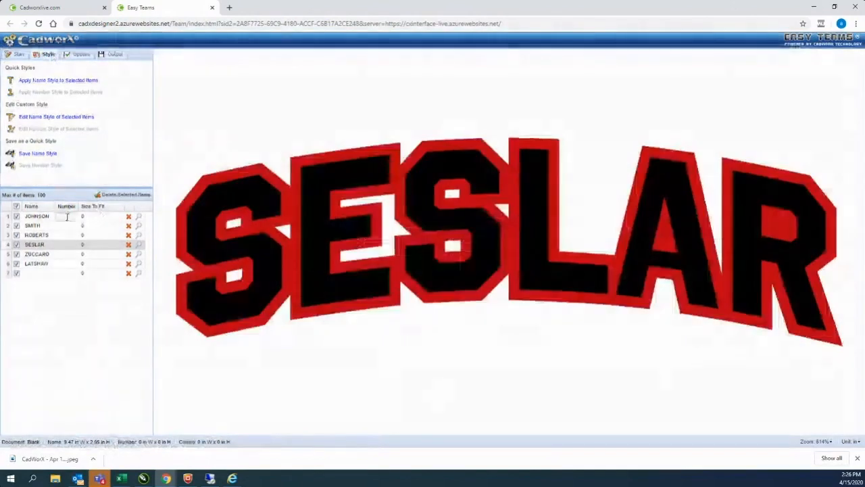
pyautogui.click(70, 225)
pyautogui.write('4')
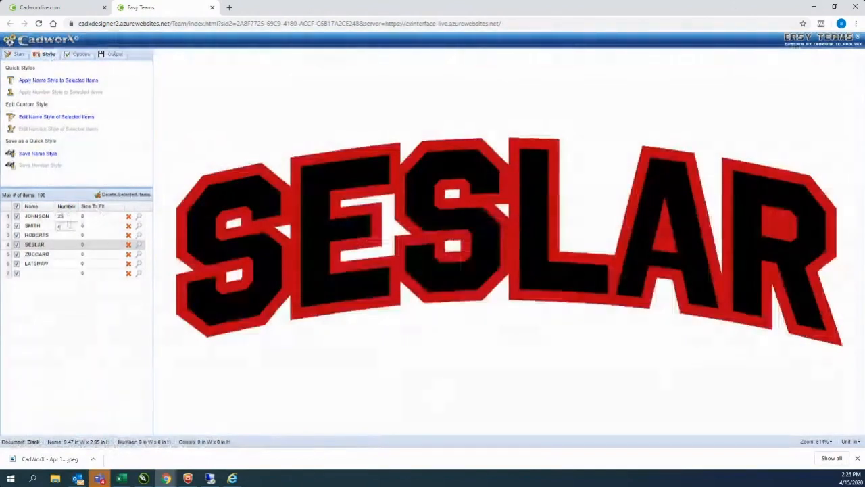
pyautogui.write('4')
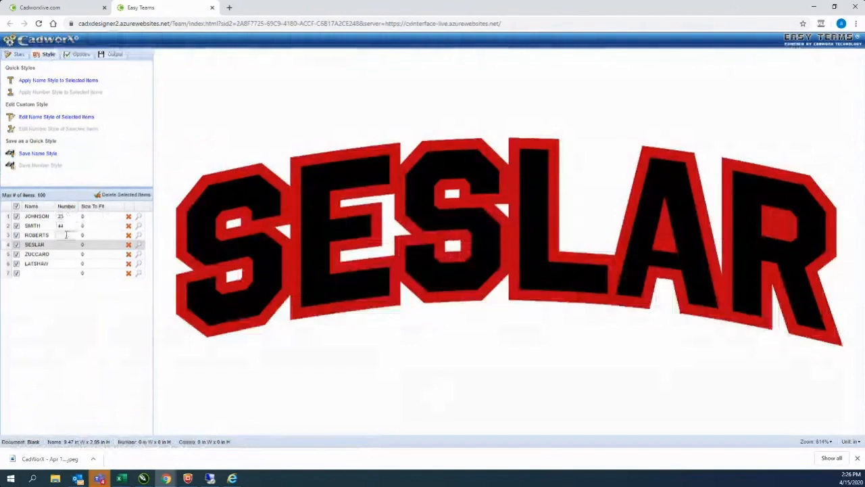
pyautogui.click(66, 235)
pyautogui.write('25')
pyautogui.click(68, 244)
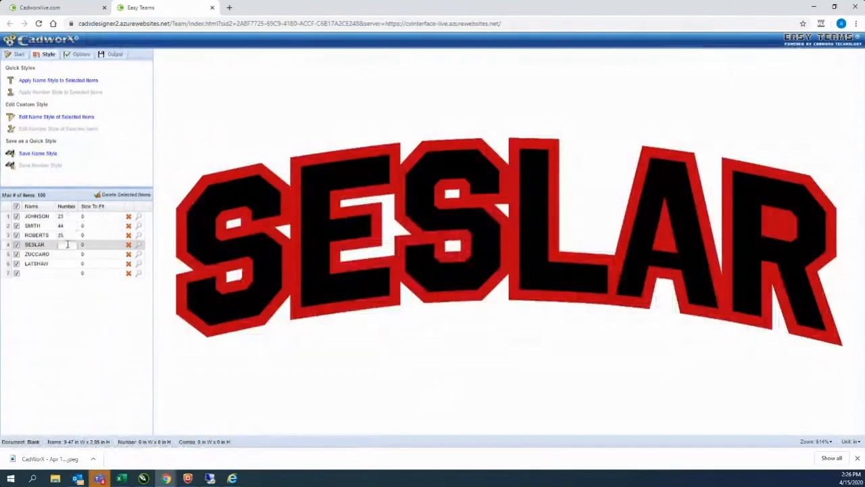
pyautogui.write('46')
pyautogui.click(68, 253)
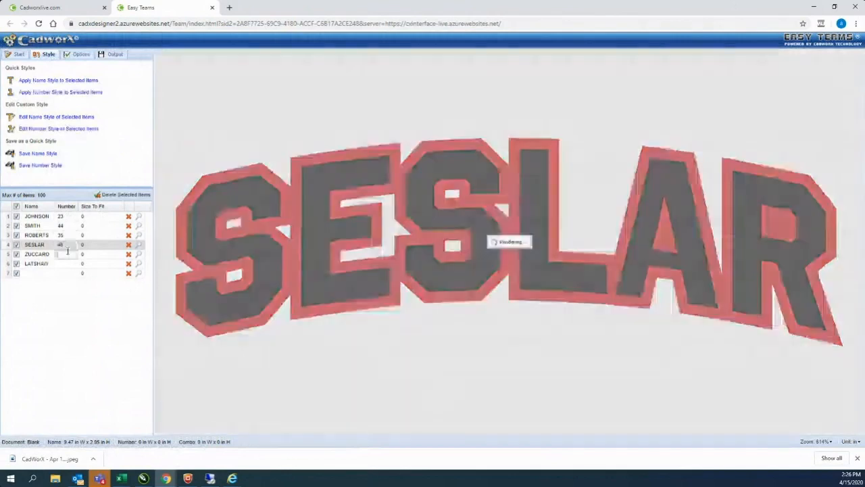
pyautogui.write('25')
pyautogui.press('Return')
pyautogui.write('4')
pyautogui.press('Return')
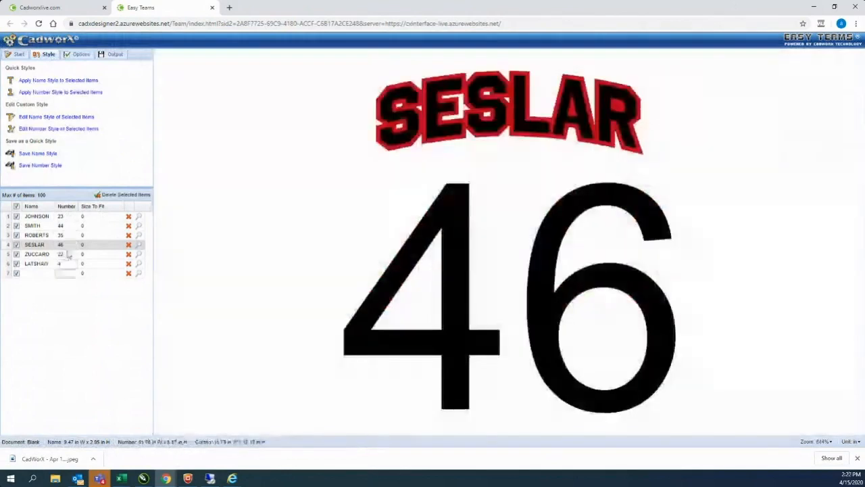
pyautogui.click(468, 230)
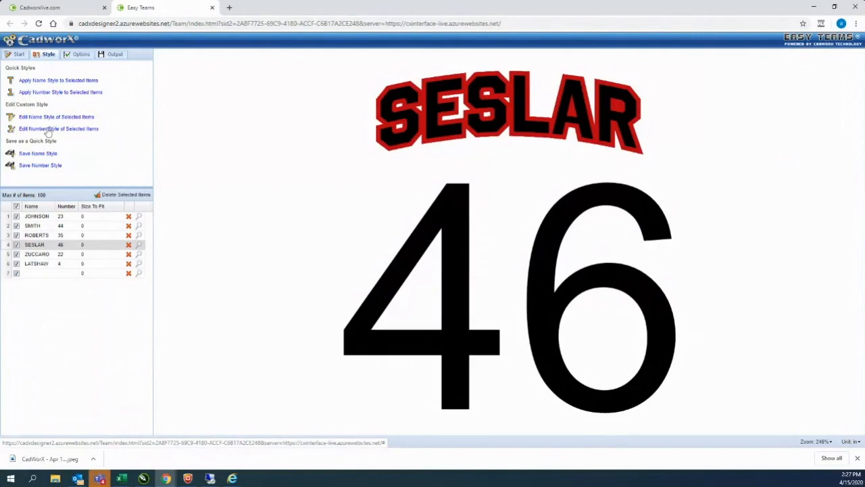
# Step: Edit the number style of the selected roster items and set its font to Octin College Rg from the Athletic fonts
pyautogui.click(54, 130)
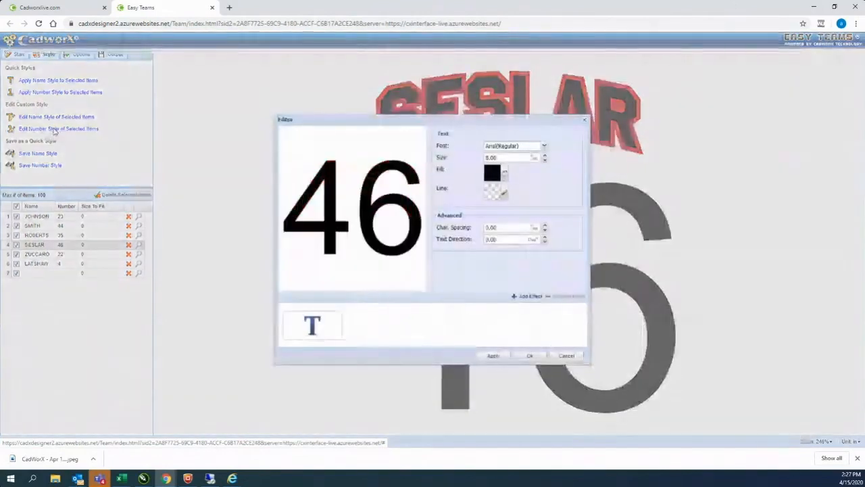
pyautogui.click(545, 147)
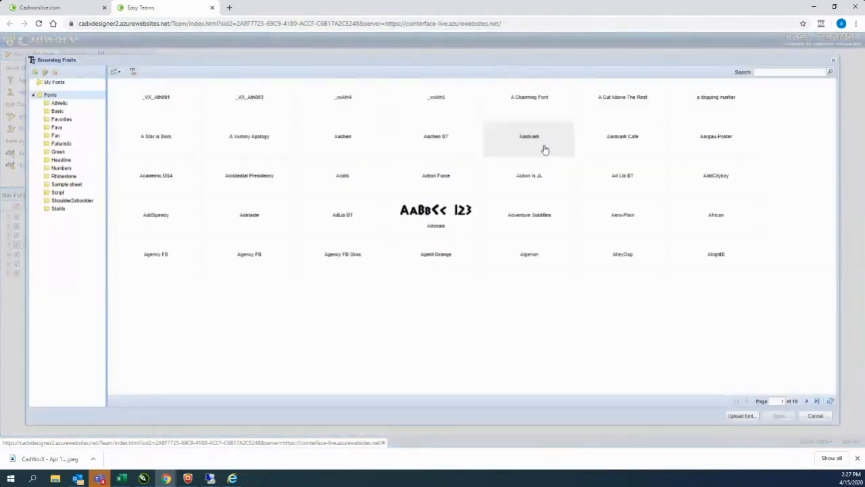
pyautogui.click(59, 104)
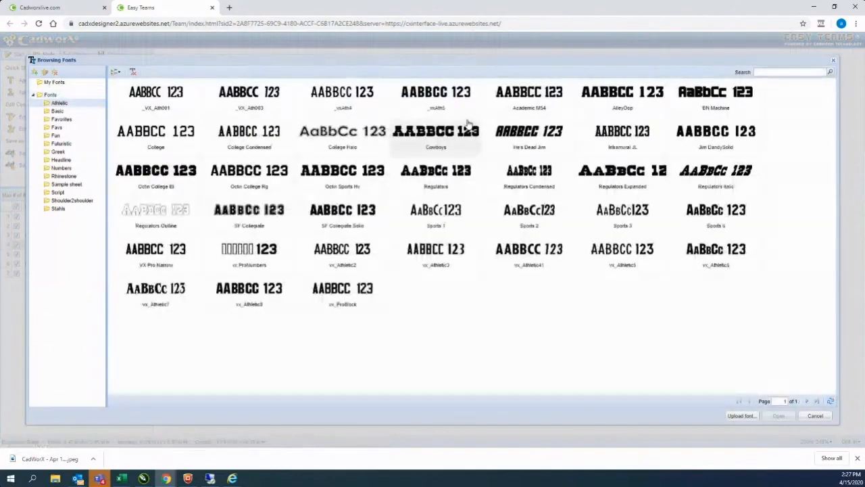
pyautogui.click(276, 172)
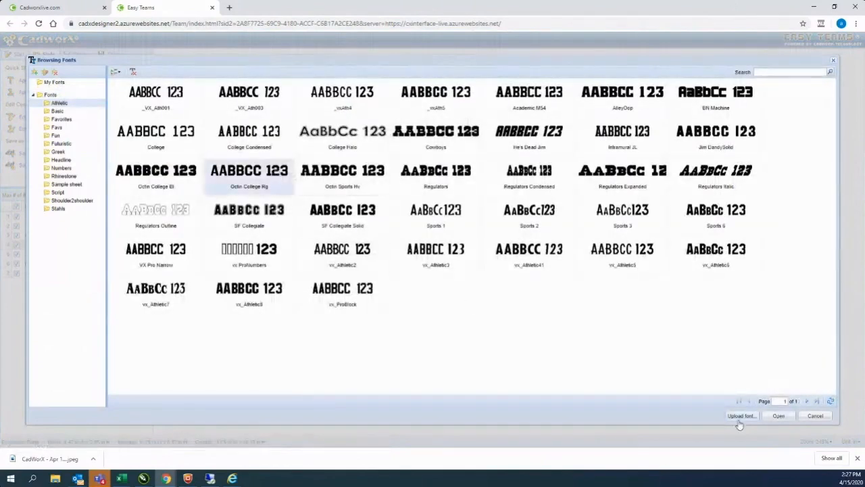
pyautogui.click(778, 416)
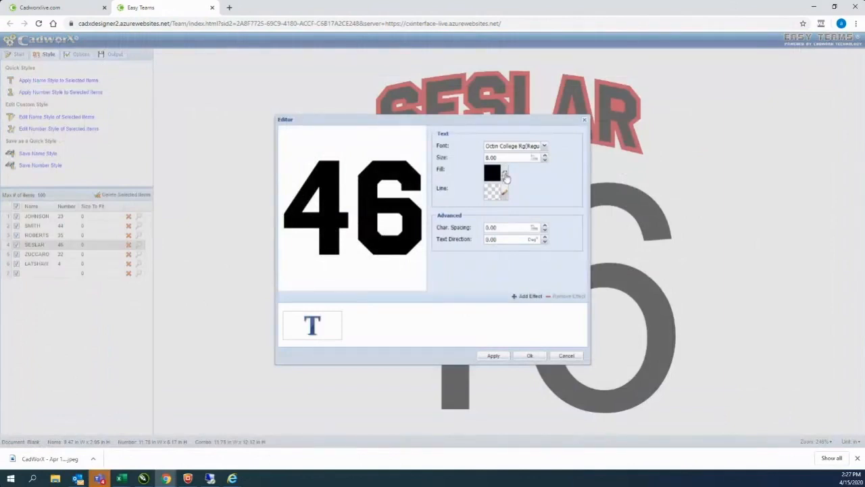
# Step: Set the fill of the roster numbers to solid red and apply the number style to the selected items
pyautogui.click(506, 176)
pyautogui.click(380, 179)
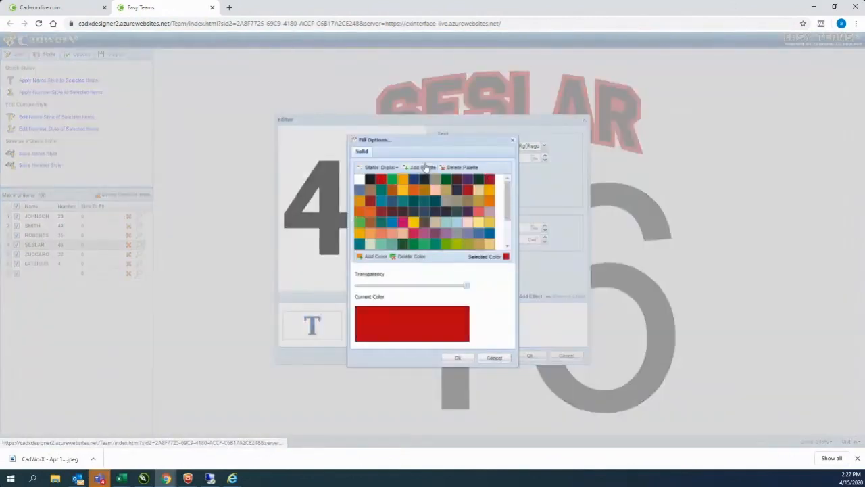
pyautogui.click(457, 357)
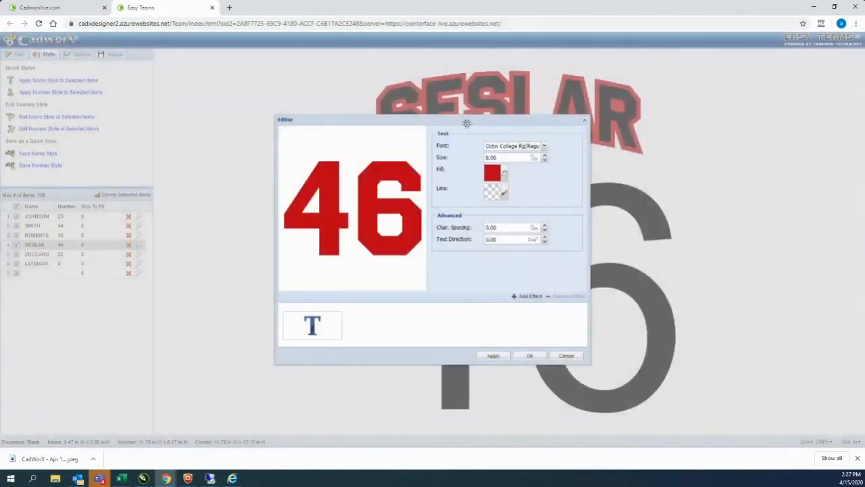
pyautogui.click(530, 356)
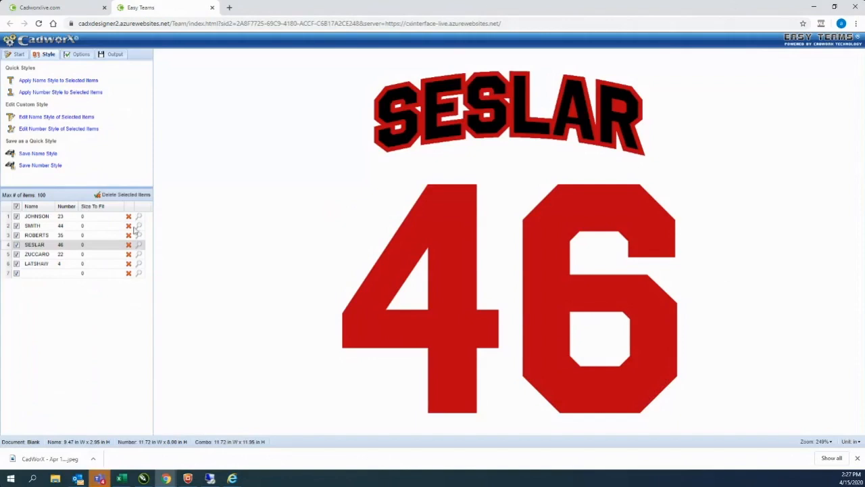
# Step: Preview the first three roster entries with the new number style and look at the available output options
pyautogui.click(139, 218)
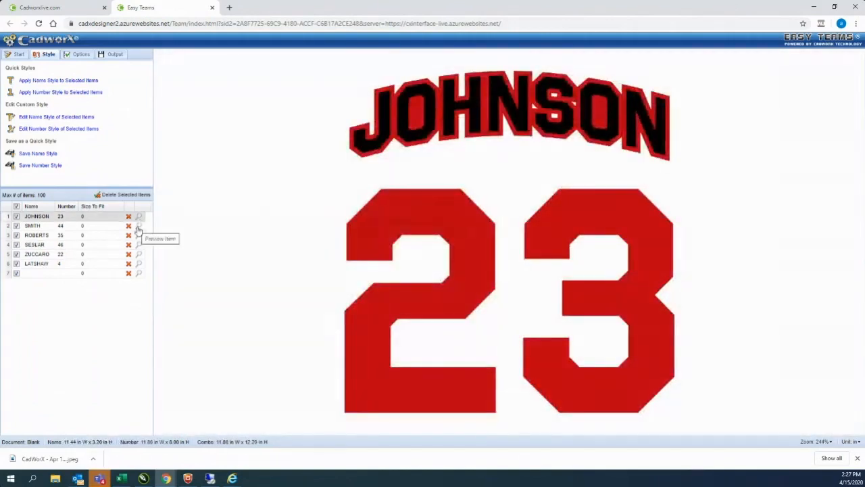
pyautogui.click(138, 228)
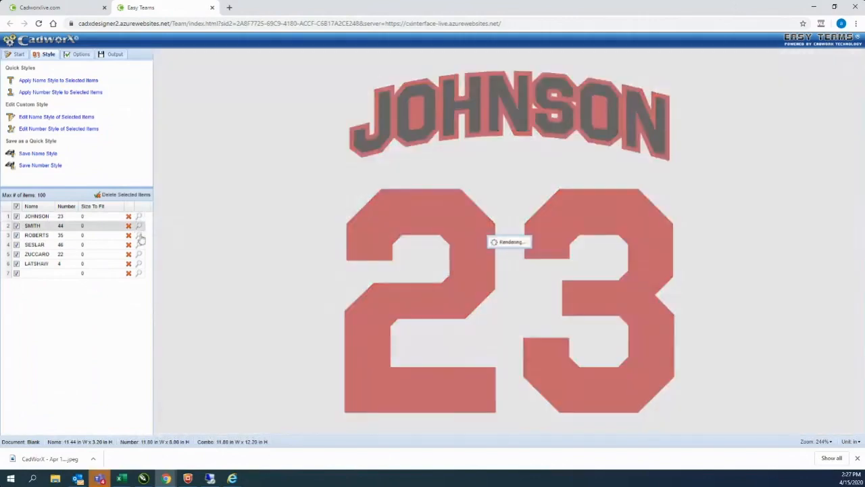
pyautogui.click(140, 236)
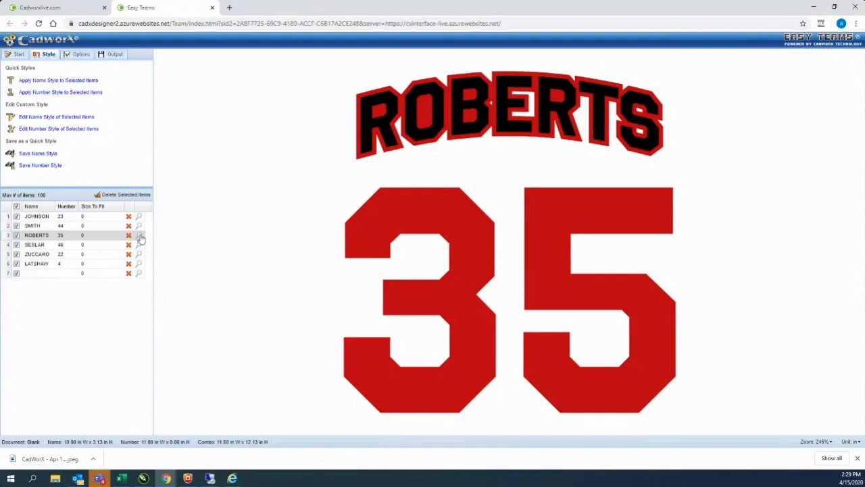
pyautogui.click(108, 55)
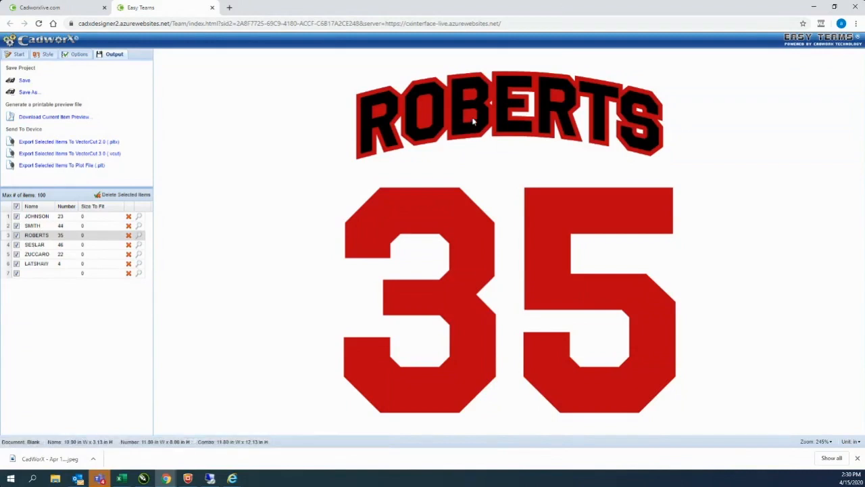
# Step: Edit the name style of the selected roster items and set the text fill to orange
pyautogui.click(42, 57)
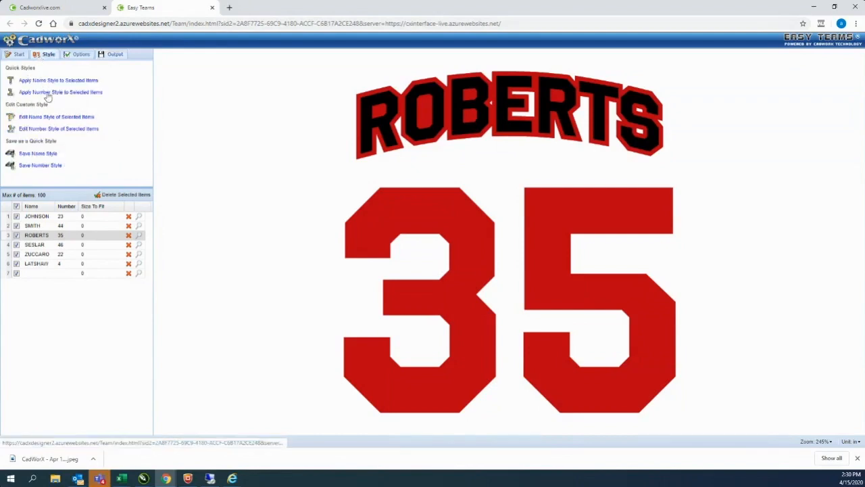
pyautogui.click(51, 117)
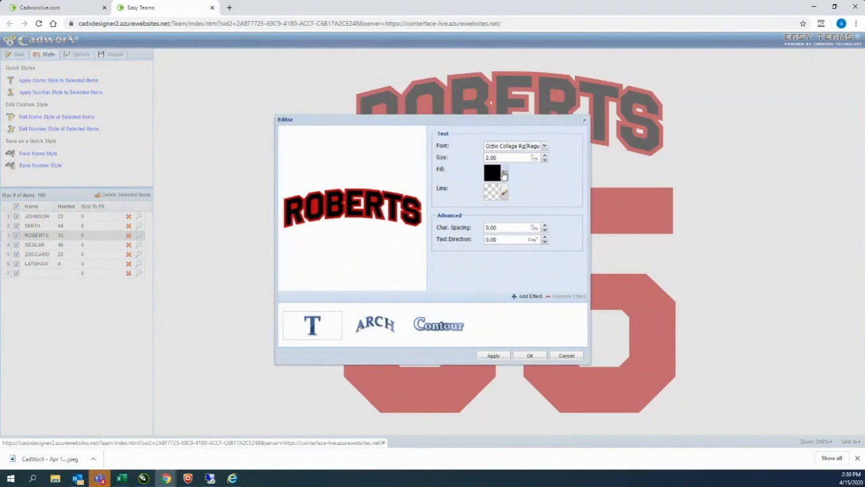
pyautogui.click(504, 175)
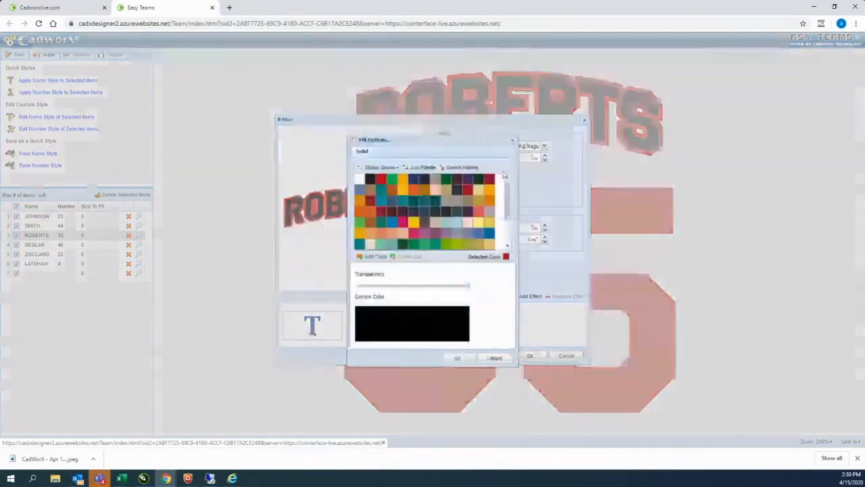
pyautogui.click(418, 190)
pyautogui.click(456, 357)
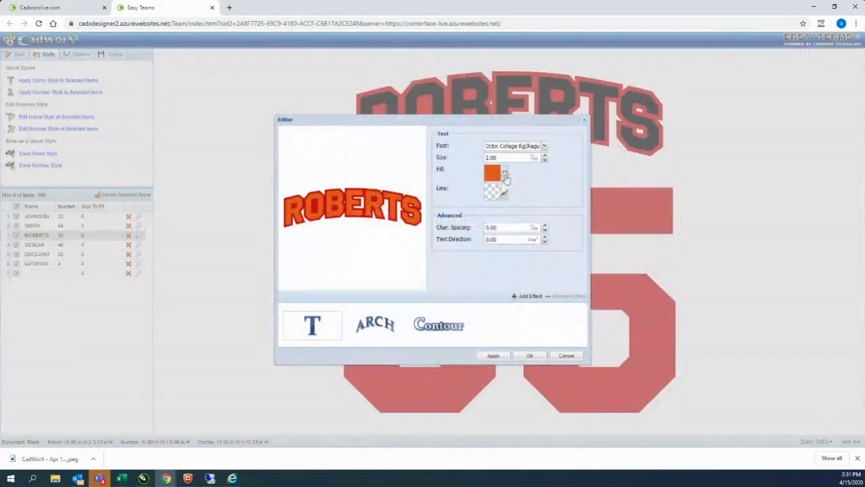
# Step: Review the fill palette and the Contour, Arch and Text settings of the name style
pyautogui.click(505, 175)
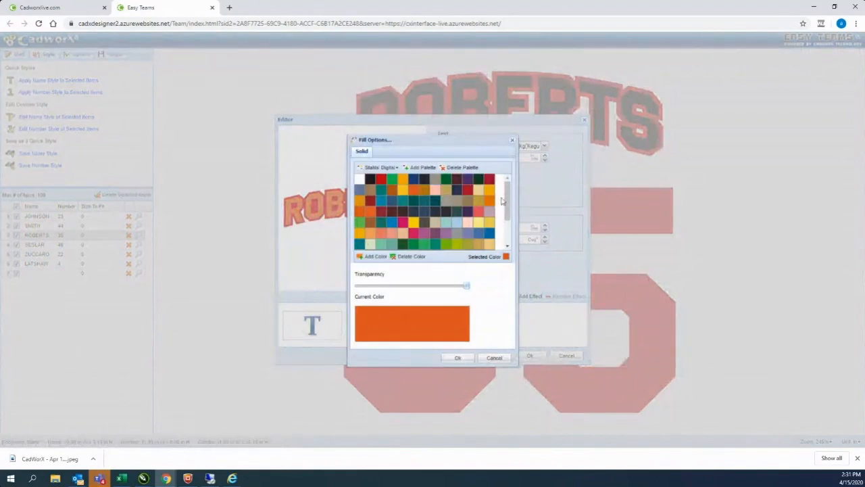
pyautogui.click(512, 141)
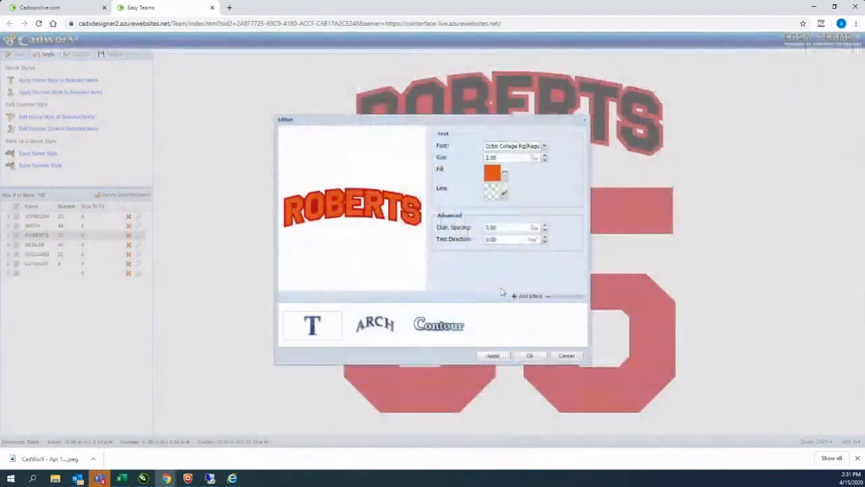
pyautogui.click(443, 327)
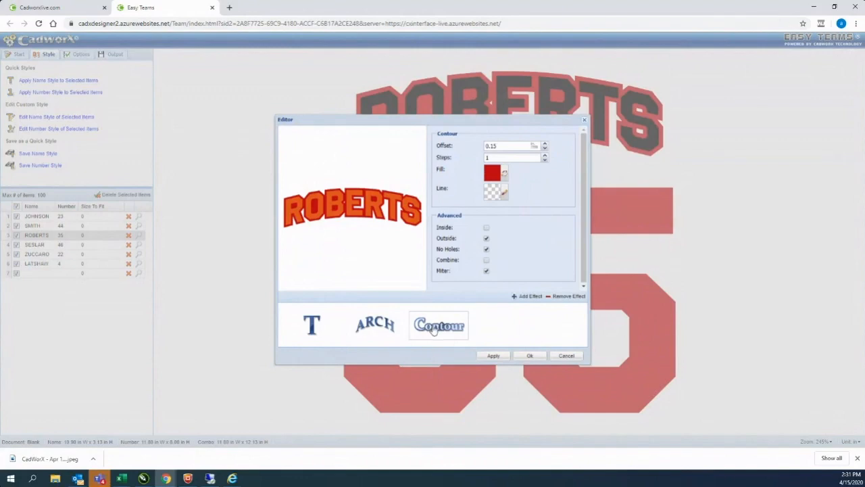
pyautogui.click(389, 329)
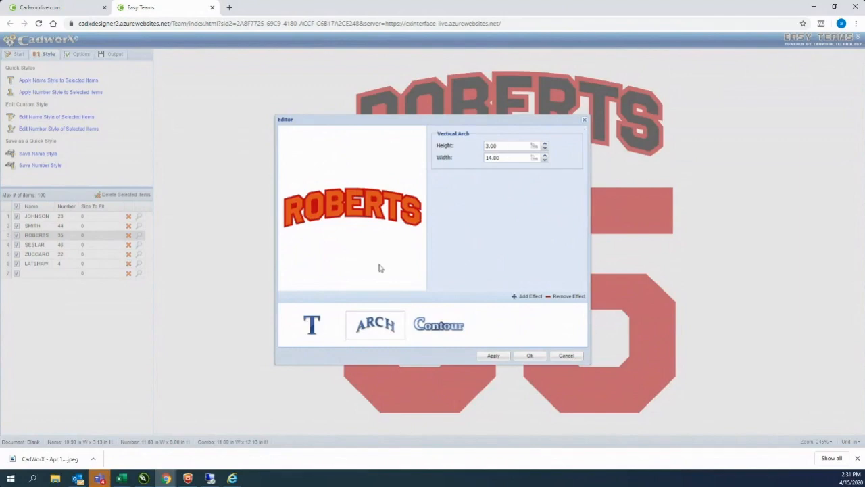
pyautogui.click(313, 323)
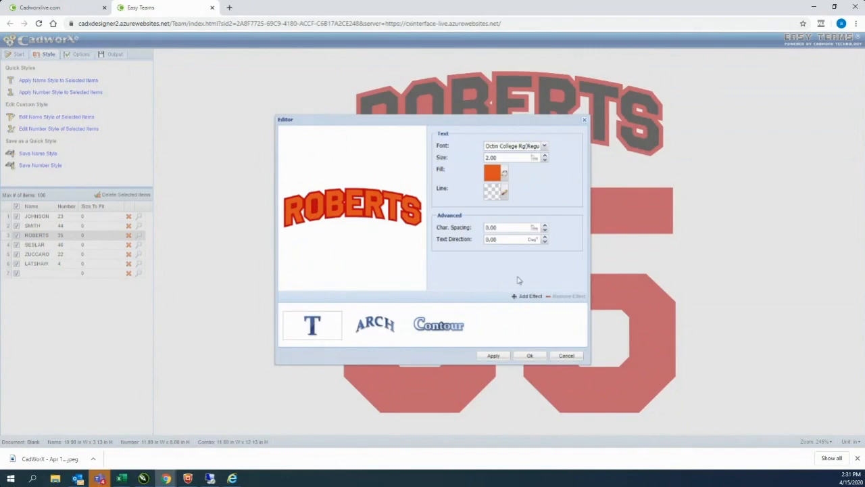
# Step: Set the fill of the name's Contour effect to navy blue and apply the name style to the selected items
pyautogui.click(434, 327)
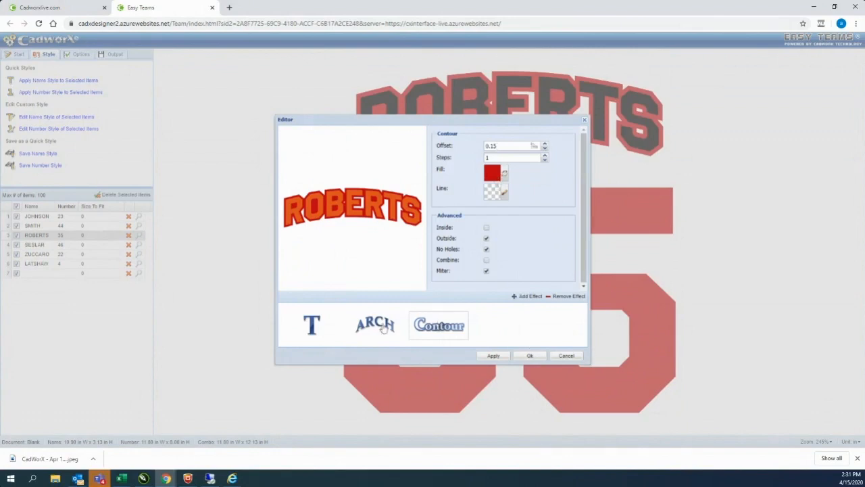
pyautogui.click(504, 175)
pyautogui.click(414, 179)
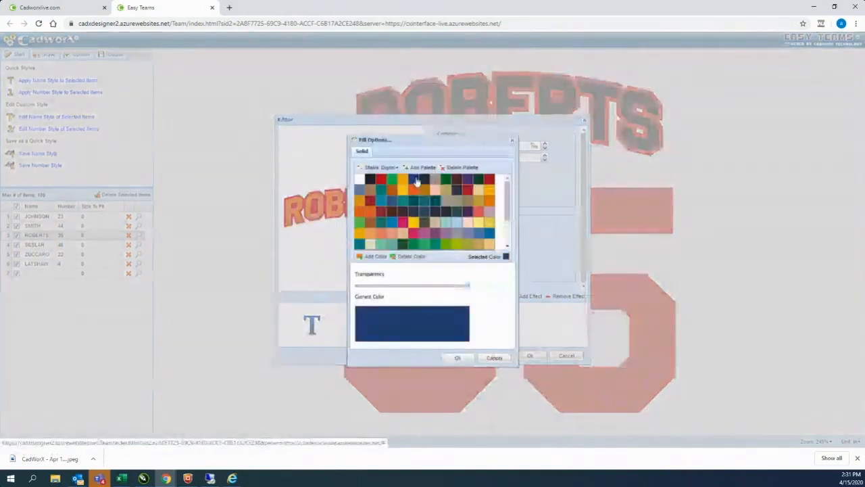
pyautogui.click(457, 357)
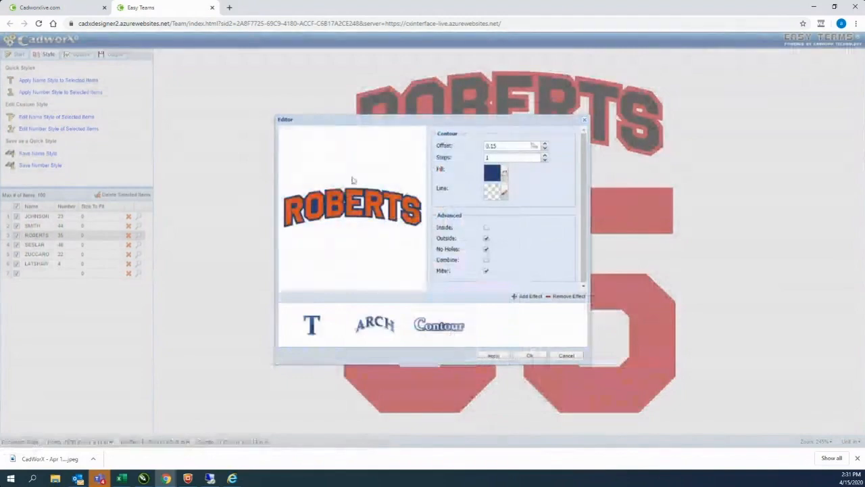
pyautogui.click(532, 356)
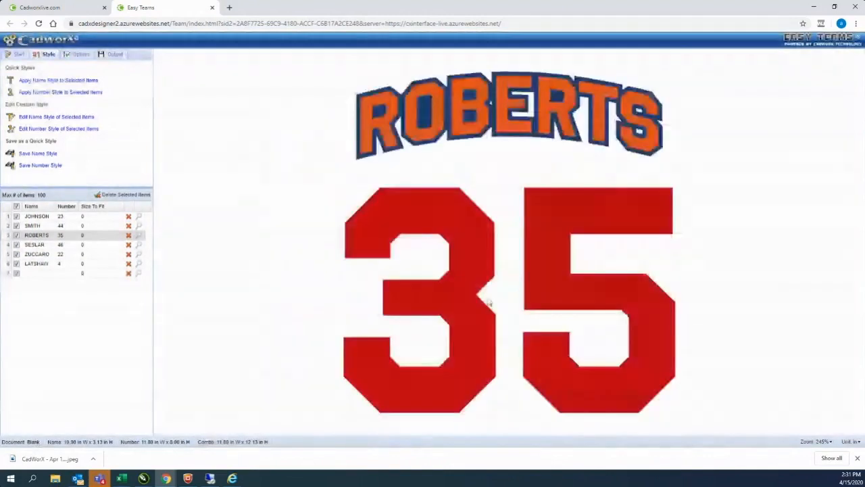
# Step: Edit the number style of the selected roster items and set its fill to navy blue
pyautogui.click(79, 117)
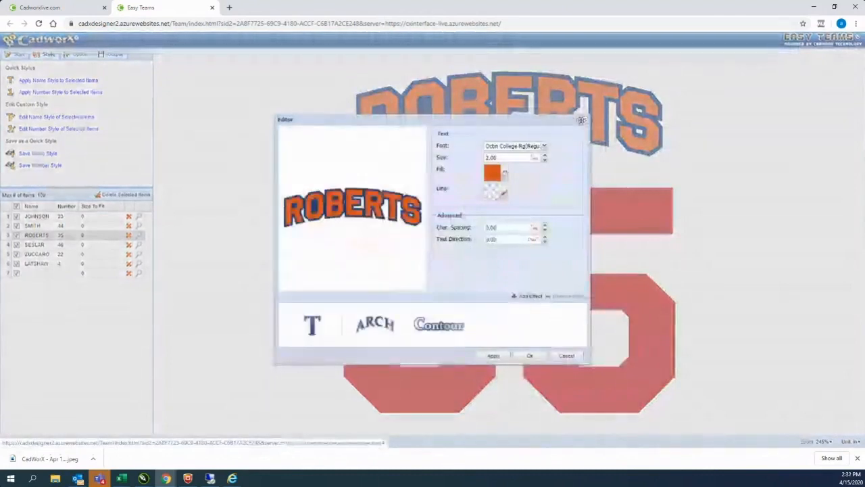
pyautogui.click(566, 356)
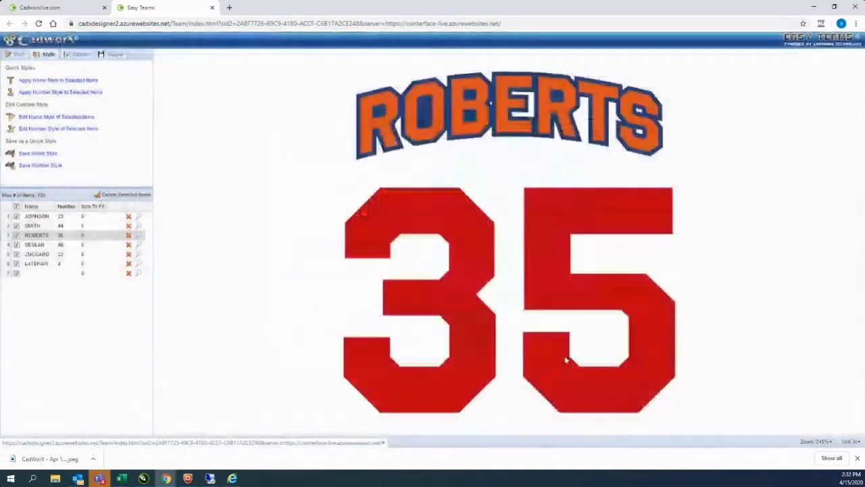
pyautogui.click(61, 128)
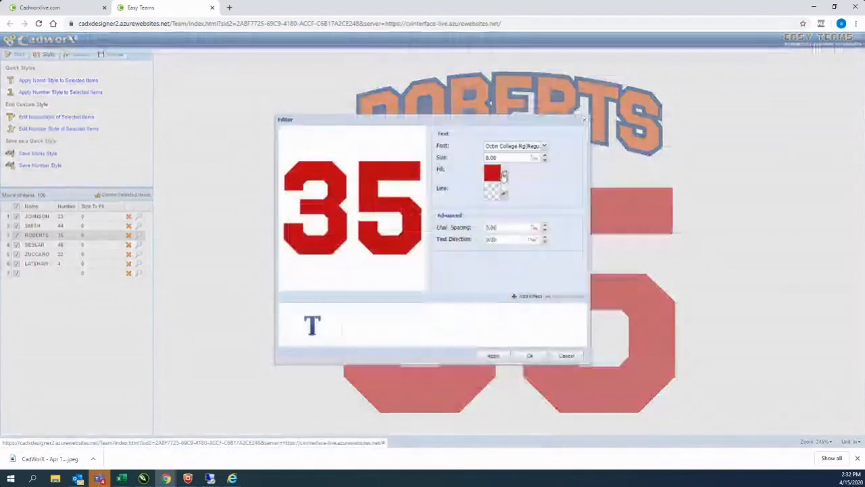
pyautogui.click(504, 176)
pyautogui.click(415, 179)
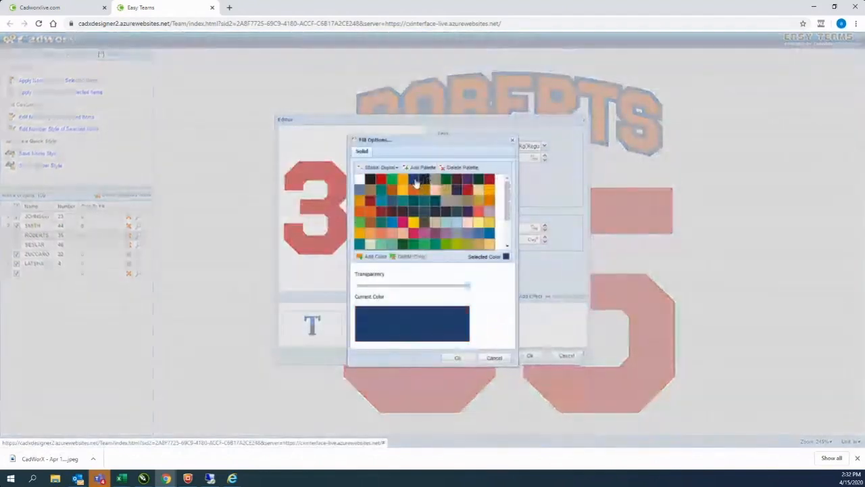
pyautogui.click(458, 358)
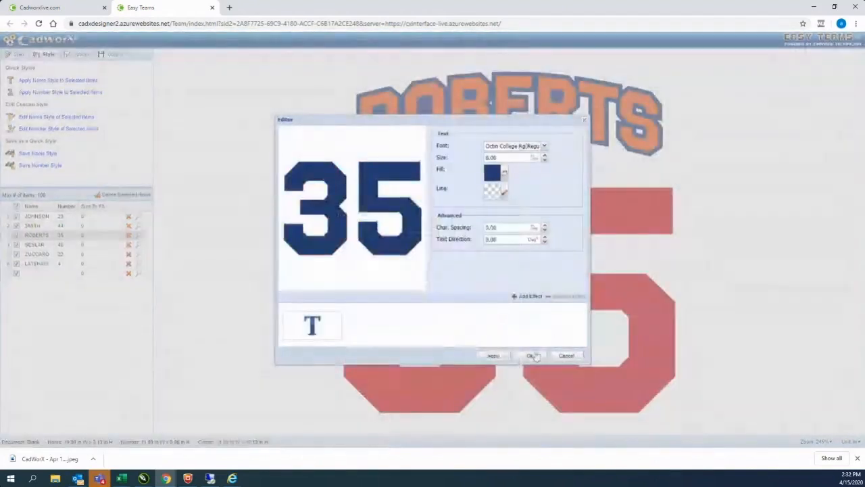
pyautogui.click(532, 355)
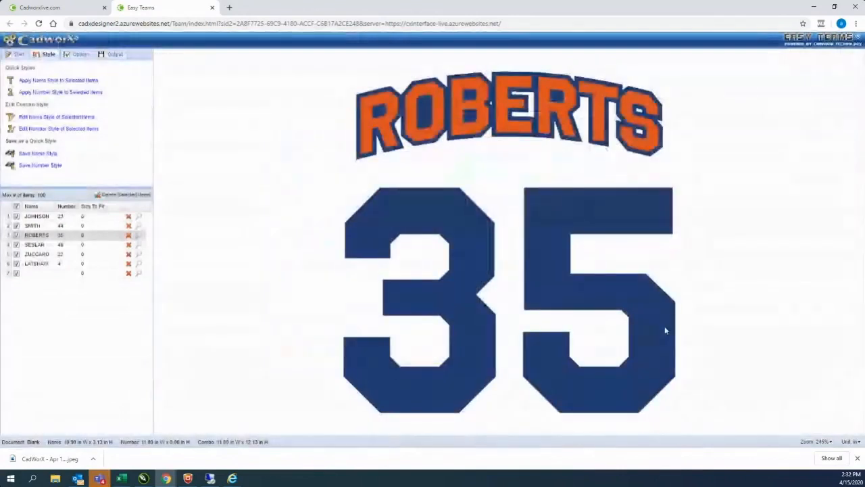
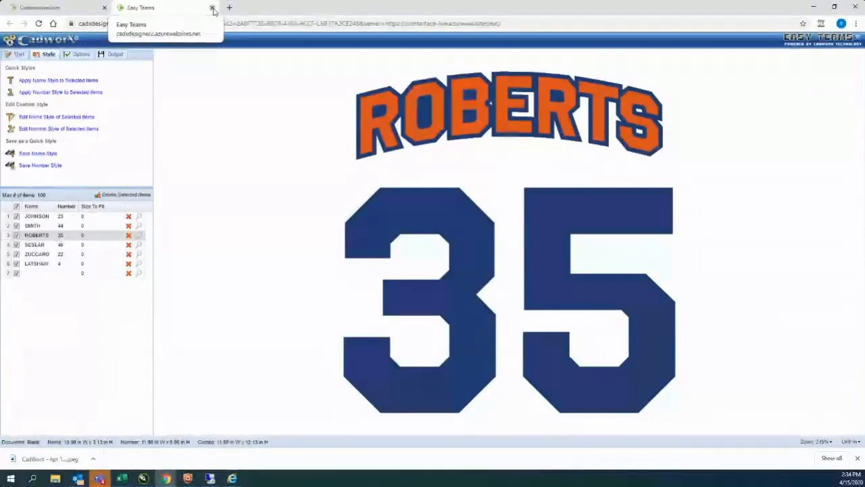
# Step: Close the Easy Teams roster and launch CadworxLIVE Design Studio with a blank document
pyautogui.click(212, 9)
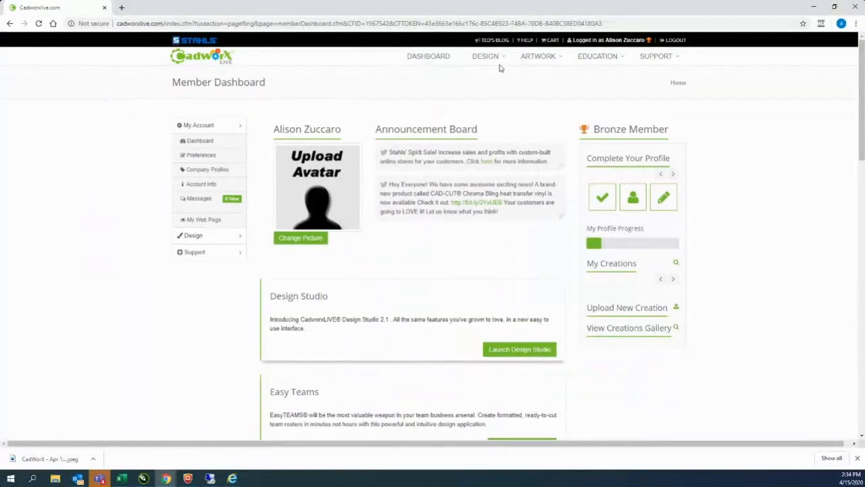
pyautogui.moveTo(498, 66)
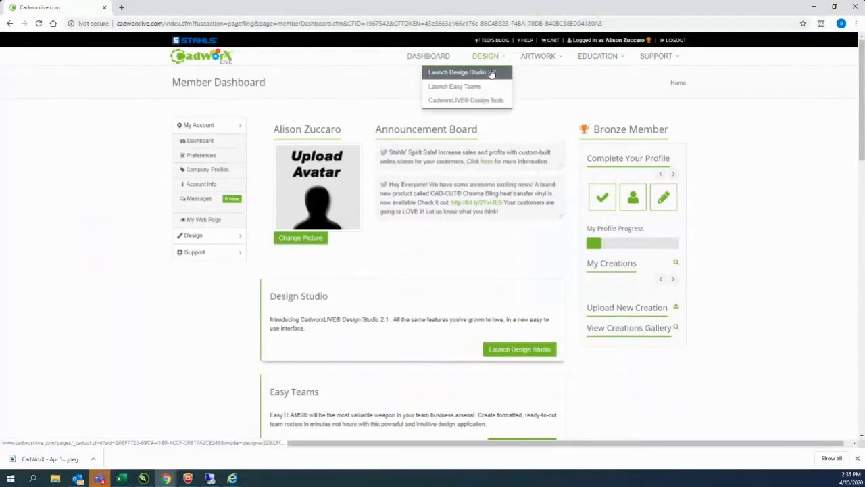
pyautogui.click(491, 73)
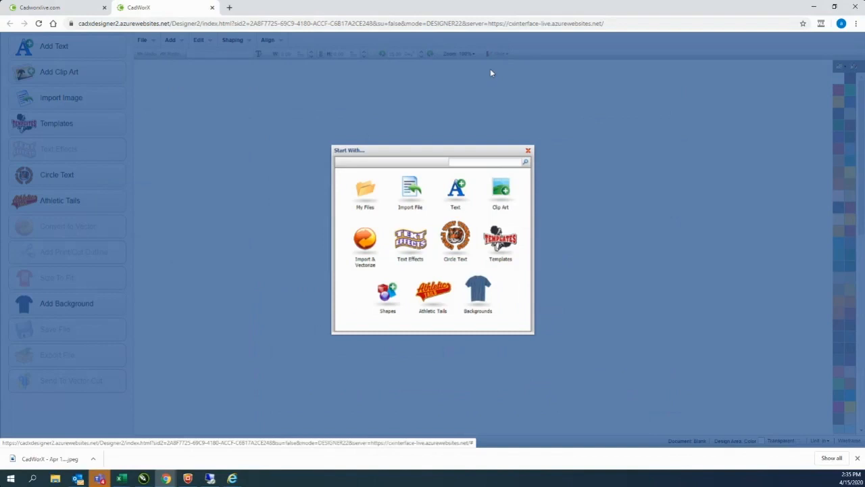
pyautogui.click(528, 153)
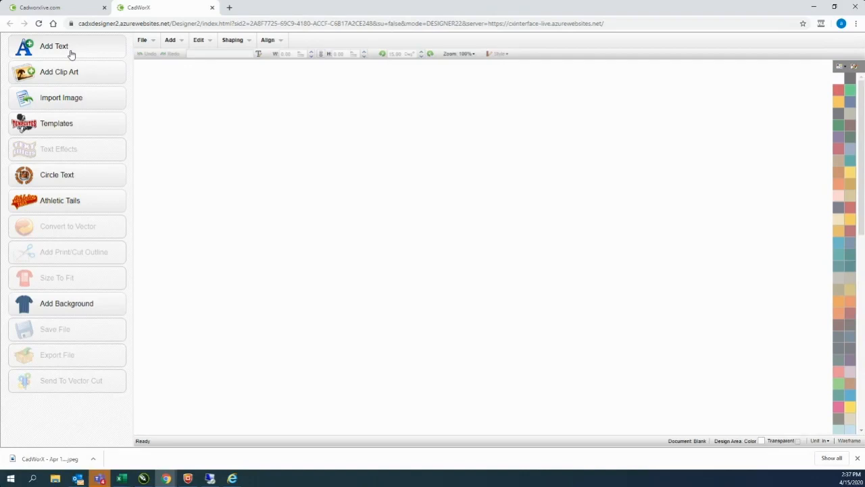
# Step: Add a new text object and replace its placeholder wording with JAGUARS in capital letters
pyautogui.click(71, 54)
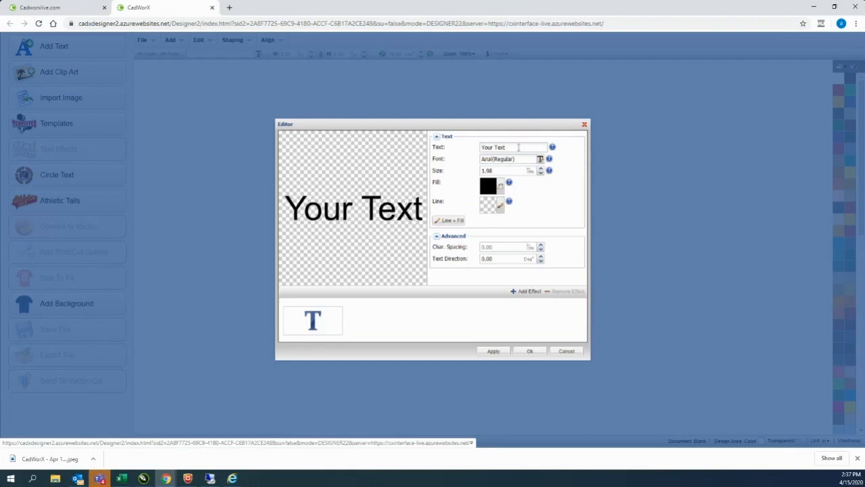
pyautogui.tripleClick(519, 146)
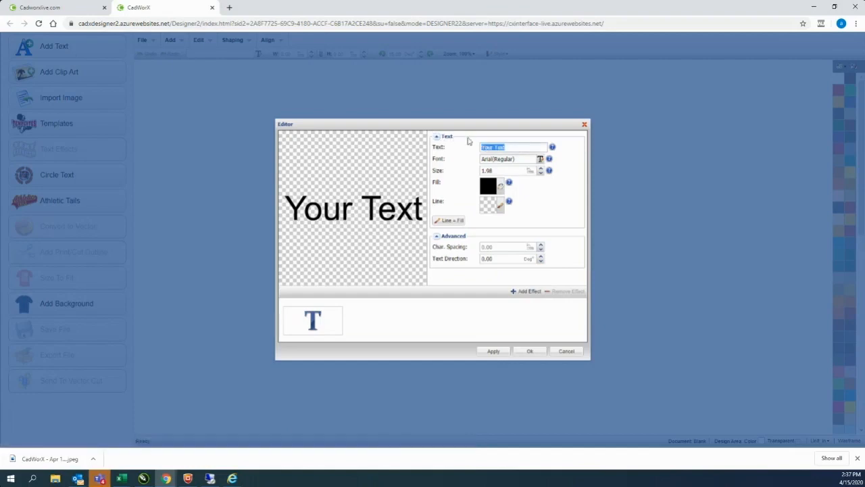
pyautogui.press('BackSpace')
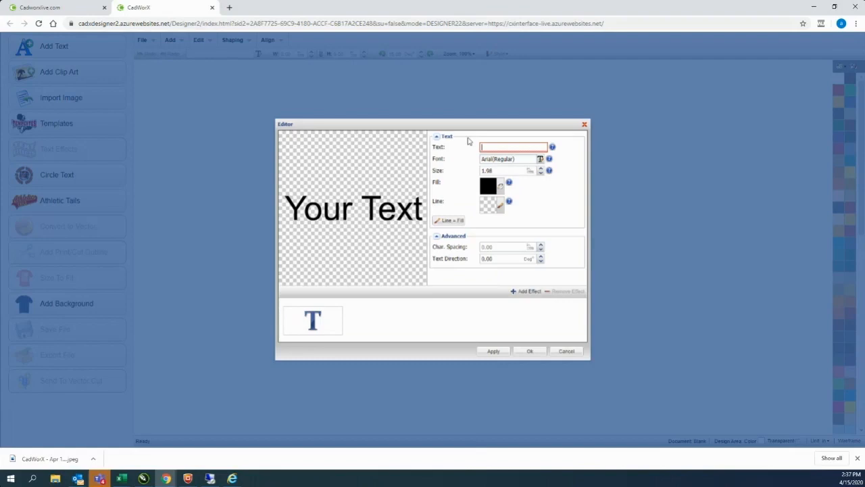
pyautogui.write('jaguars')
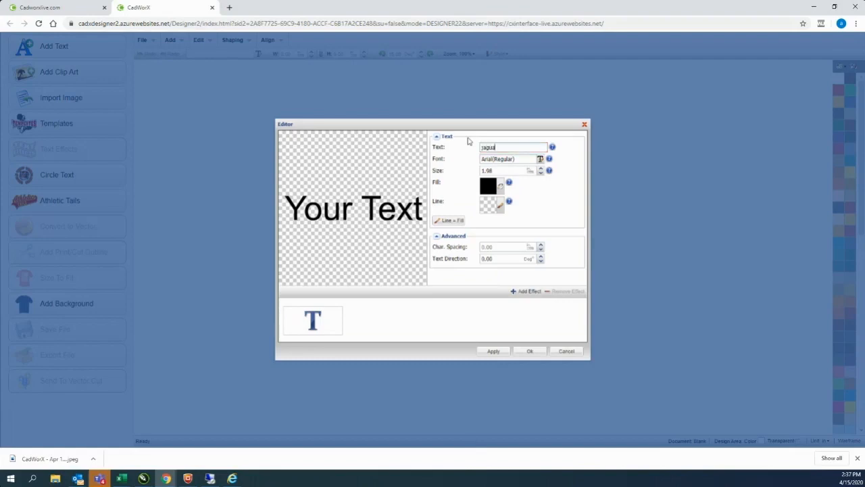
pyautogui.press('BackSpace')
pyautogui.press('BackSpace')
pyautogui.press('BackSpace')
pyautogui.press('BackSpace')
pyautogui.press('BackSpace')
pyautogui.press('BackSpace')
pyautogui.write('JAGUARS')
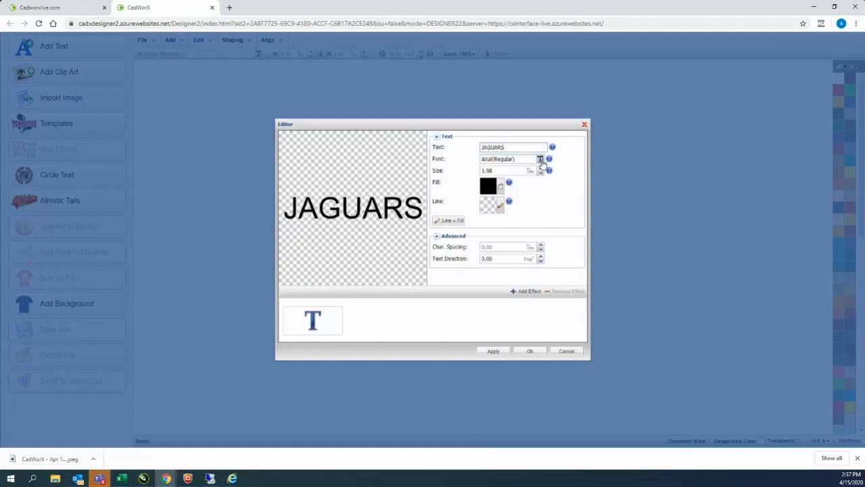
# Step: Set the JAGUARS text's font to ArabBruD from the Fun font category
pyautogui.click(540, 160)
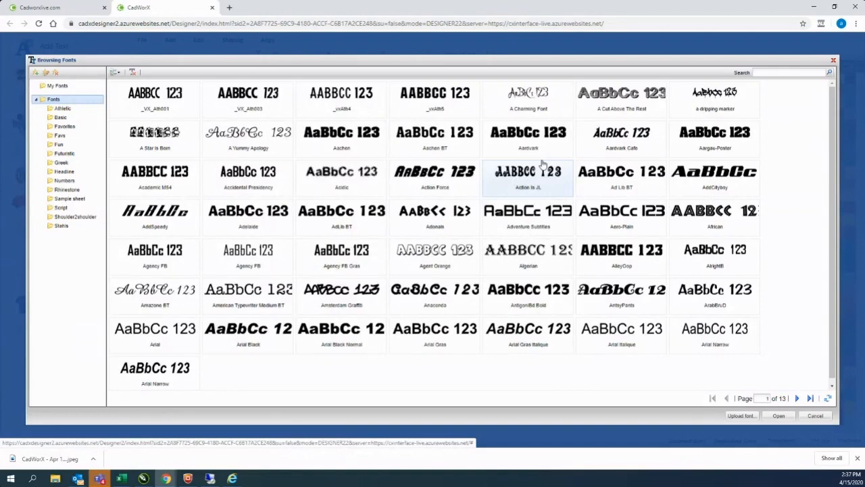
pyautogui.click(64, 145)
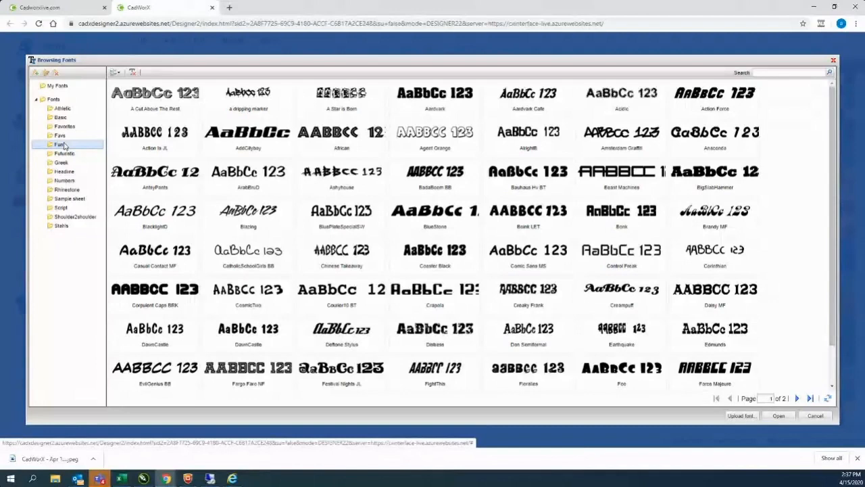
pyautogui.click(262, 174)
pyautogui.click(778, 416)
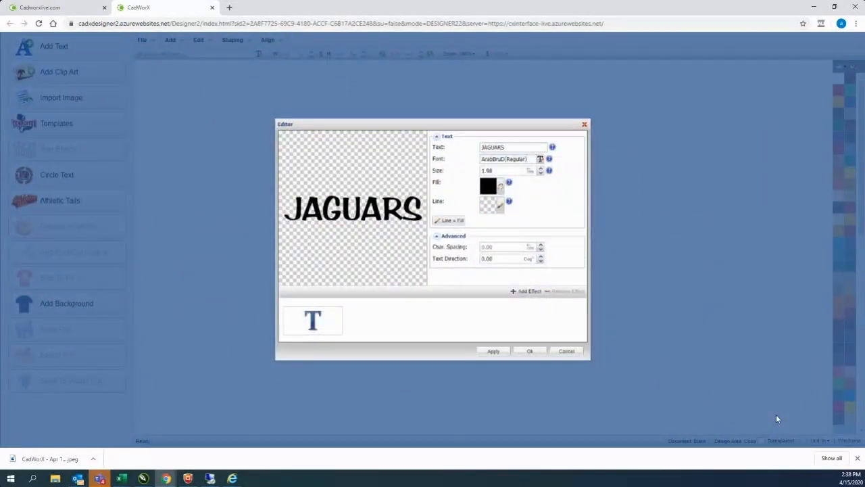
# Step: Set the text size to 3.5 in and its fill to teal blue, and apply both changes to the preview
pyautogui.doubleClick(490, 170)
pyautogui.write('3.5')
pyautogui.click(501, 190)
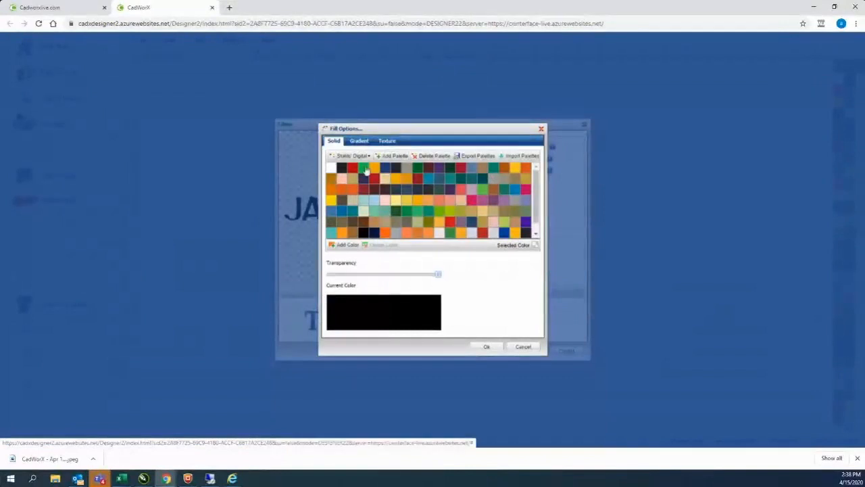
pyautogui.click(428, 184)
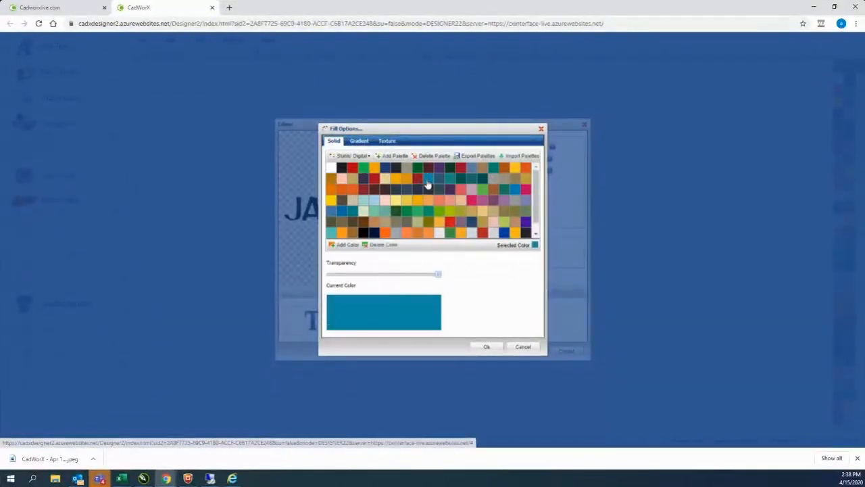
pyautogui.click(487, 347)
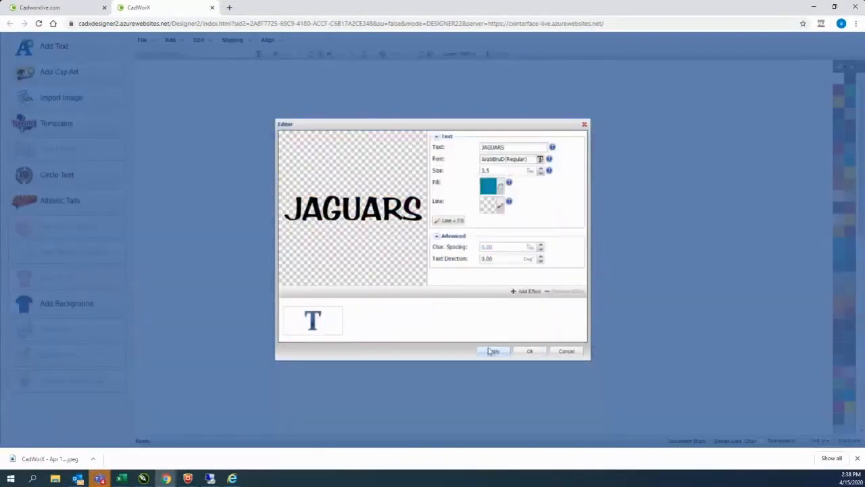
pyautogui.click(492, 351)
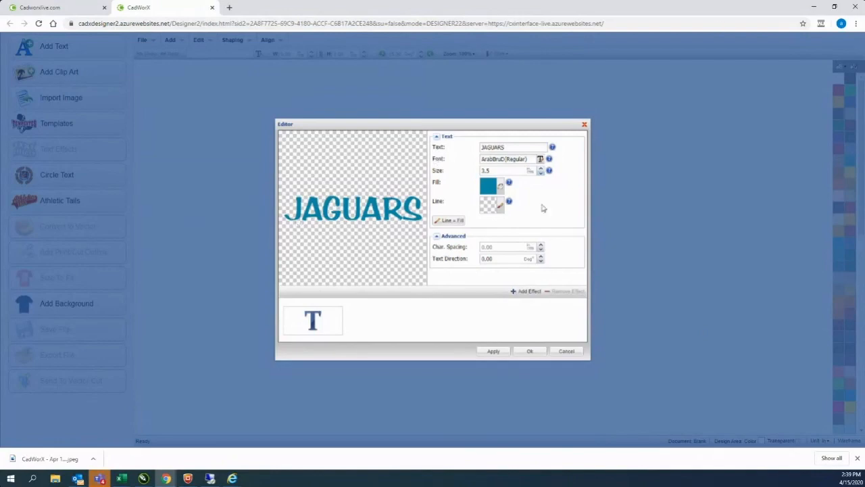
# Step: Try an arched Envelope effect on the JAGUARS text and remove it again
pyautogui.click(520, 294)
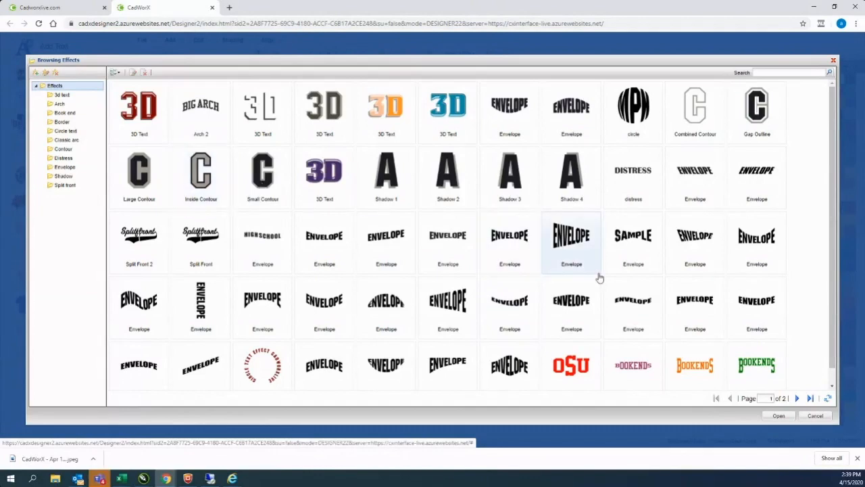
pyautogui.scroll(-1, 599, 277)
pyautogui.scroll(1, 599, 277)
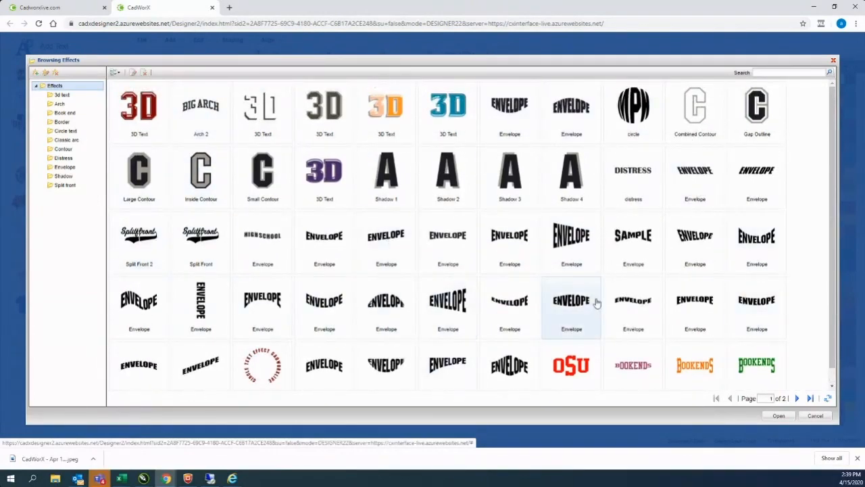
pyautogui.click(59, 104)
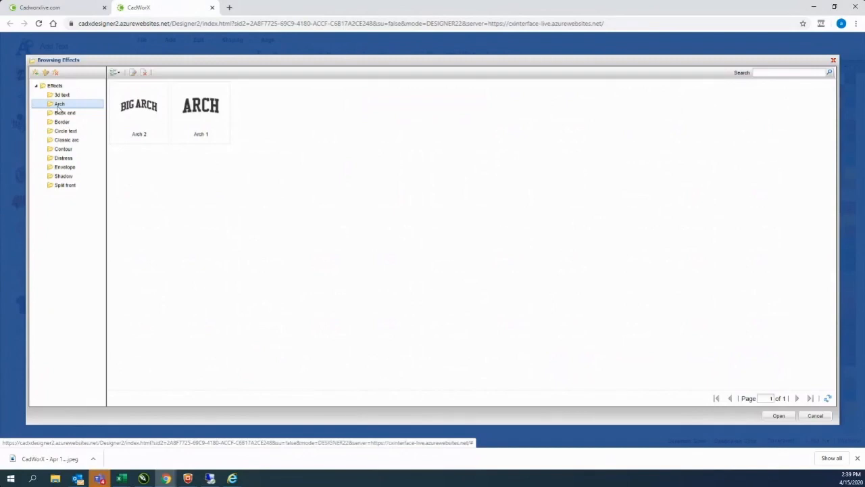
pyautogui.click(59, 168)
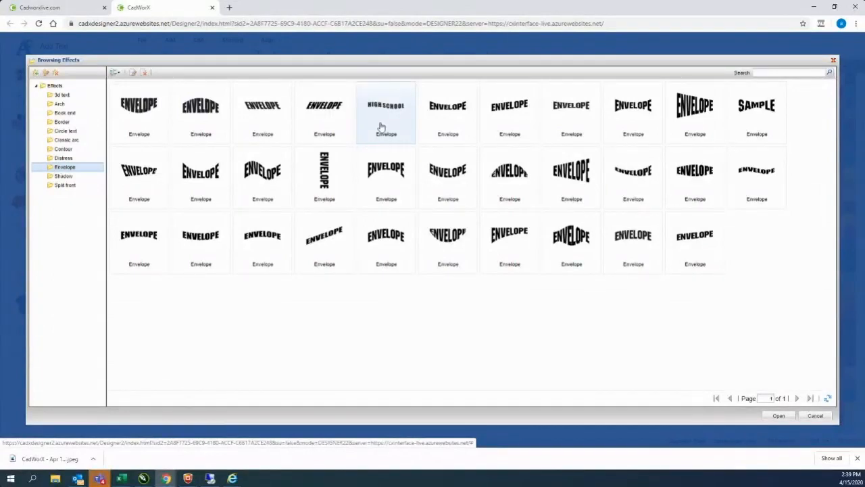
pyautogui.click(388, 168)
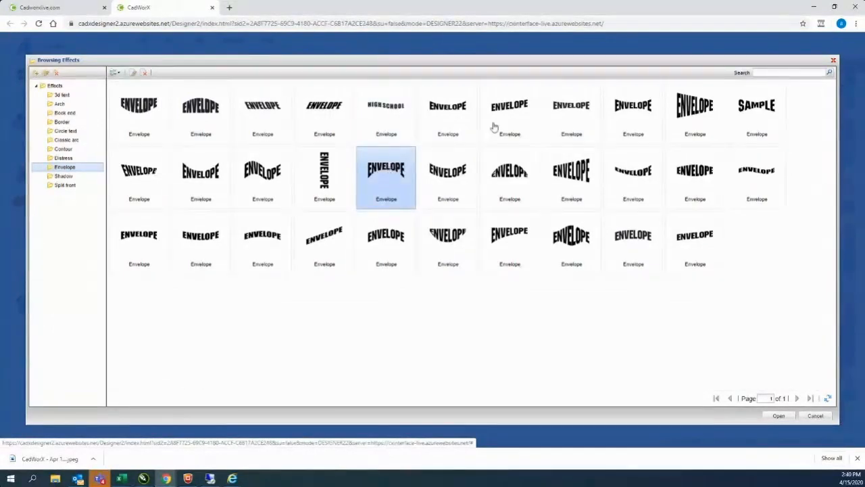
pyautogui.click(780, 416)
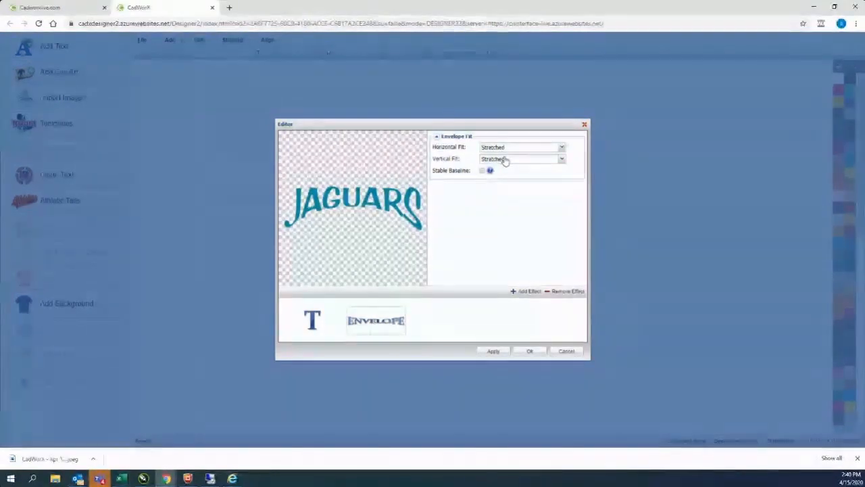
pyautogui.click(560, 293)
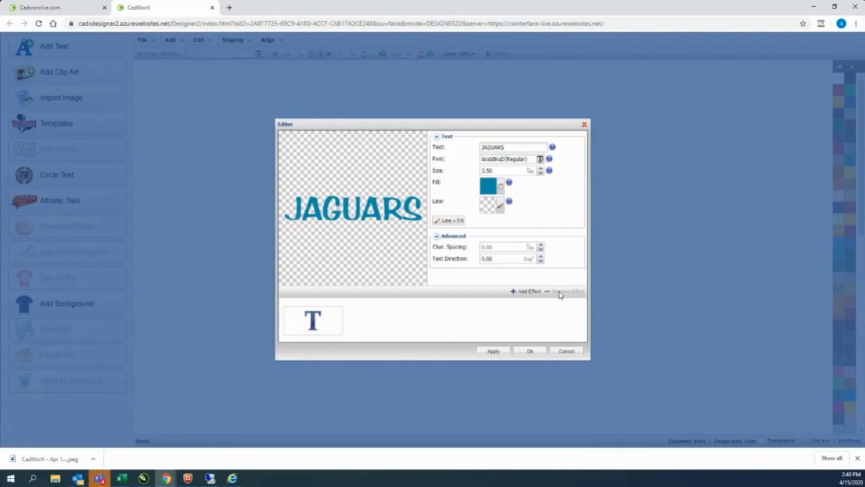
# Step: Add the arched Envelope effect with the curved baseline to the JAGUARS text
pyautogui.click(524, 292)
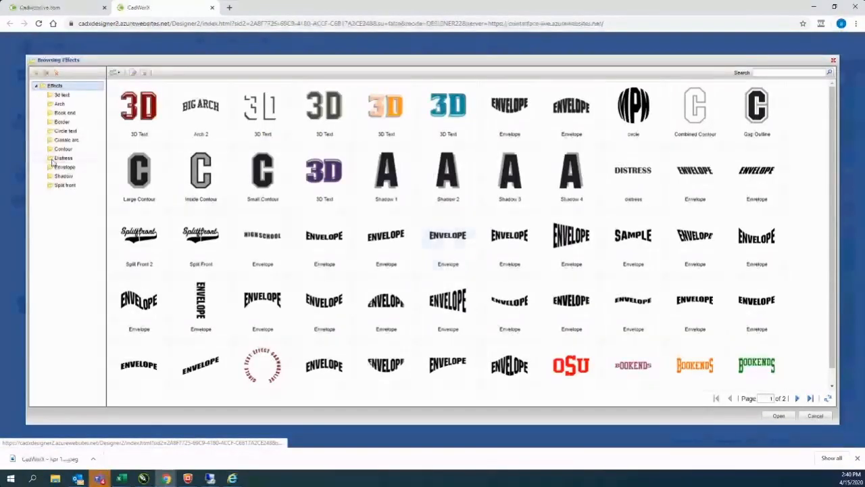
pyautogui.click(66, 167)
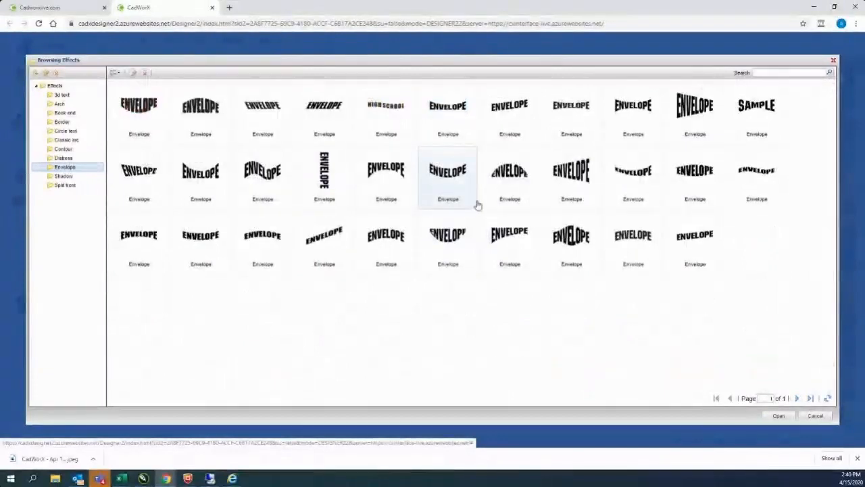
pyautogui.click(386, 176)
pyautogui.click(778, 415)
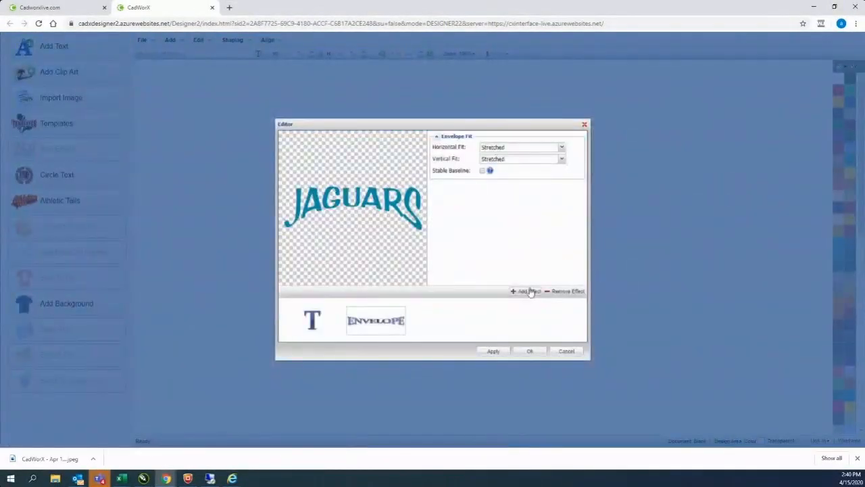
# Step: Add a Small Contour effect to the enveloped JAGUARS text
pyautogui.click(532, 292)
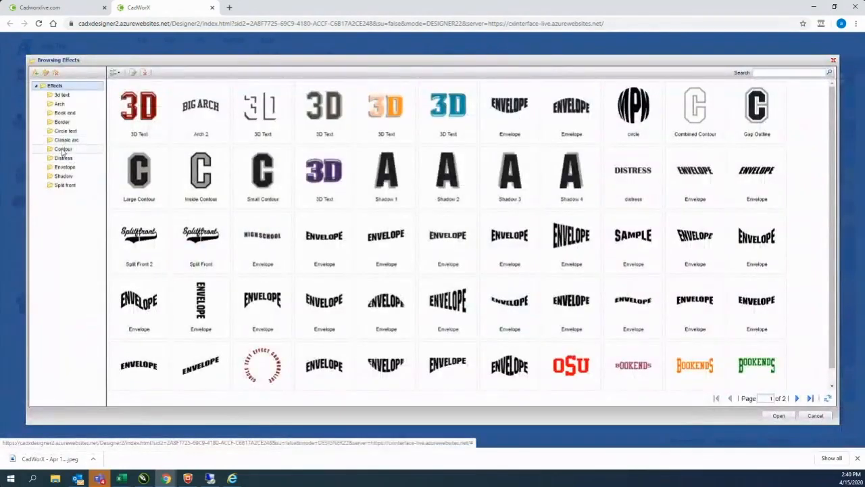
pyautogui.click(63, 150)
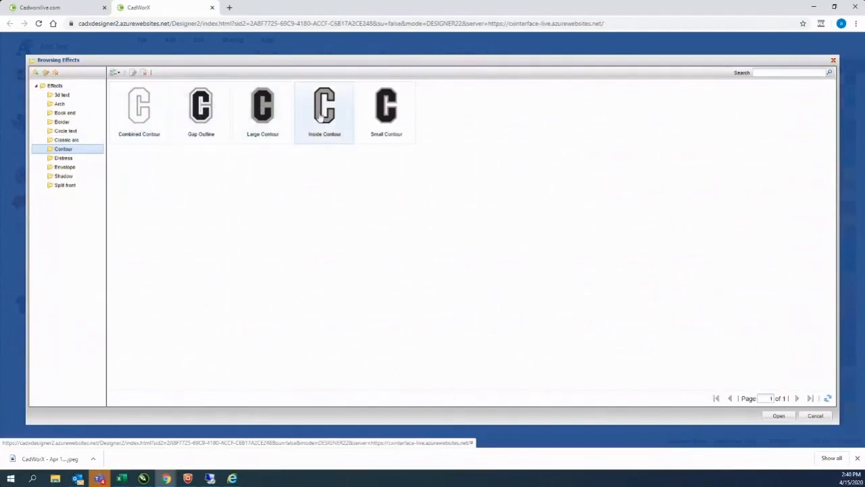
pyautogui.click(388, 127)
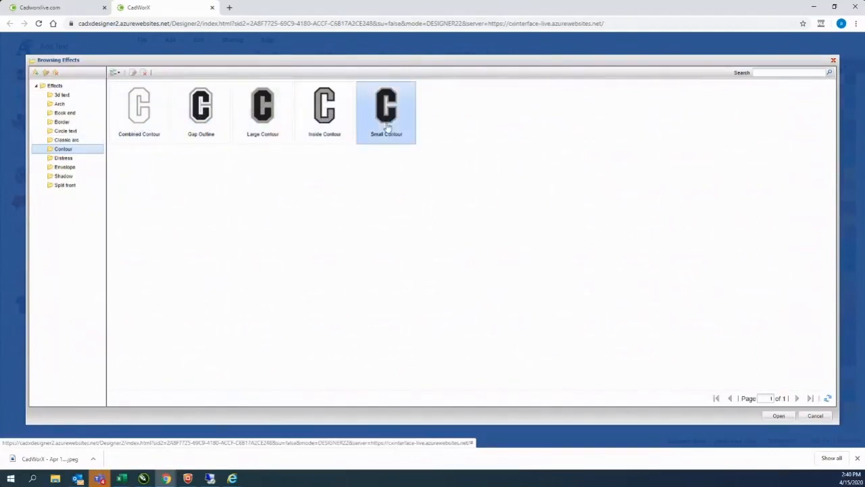
pyautogui.click(774, 416)
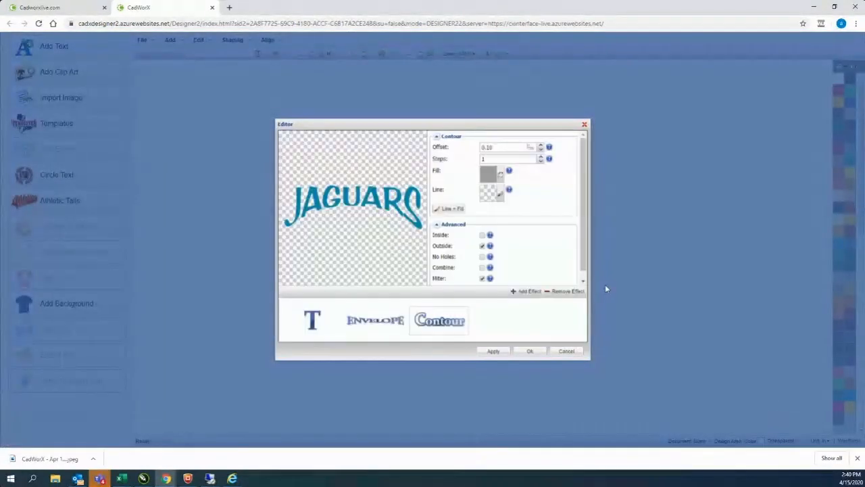
# Step: Set the contour's fill to royal blue and its offset to 0.13 in
pyautogui.click(500, 174)
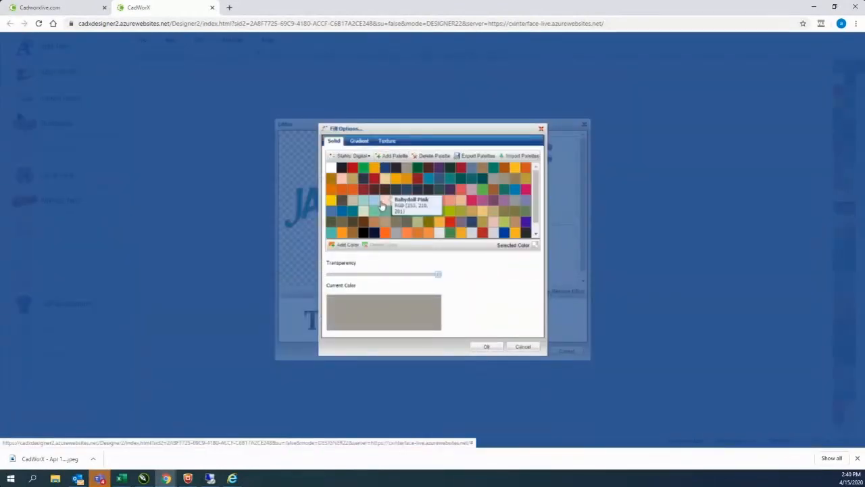
pyautogui.click(505, 234)
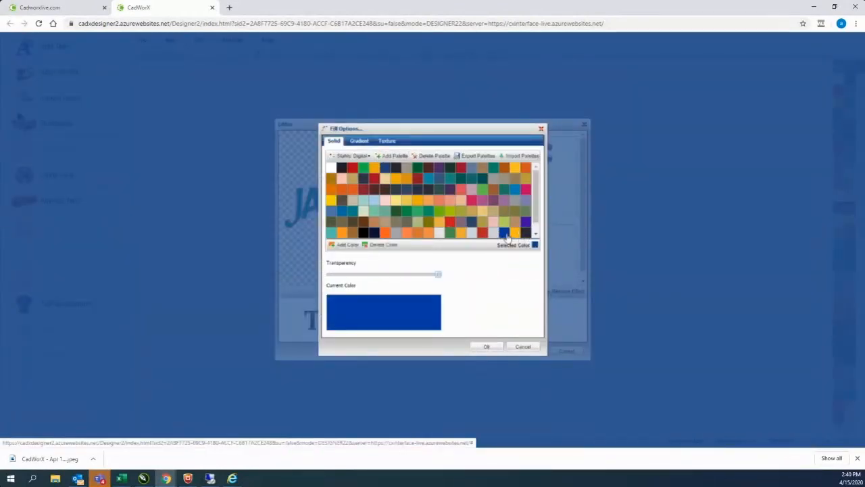
pyautogui.click(486, 347)
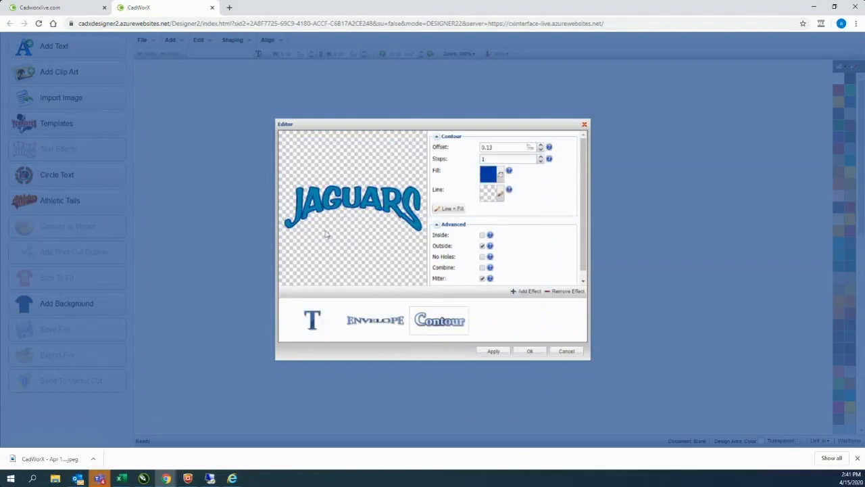
# Step: Accept the text settings to place the JAGUARS design on the canvas and select the whole design
pyautogui.click(530, 351)
pyautogui.moveTo(323, 162); pyautogui.dragTo(707, 347)
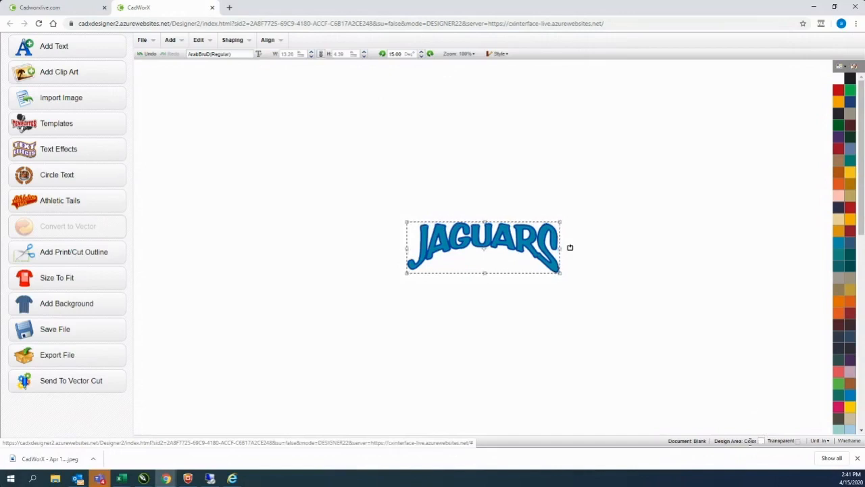
pyautogui.click(272, 169)
pyautogui.moveTo(326, 147); pyautogui.dragTo(695, 385)
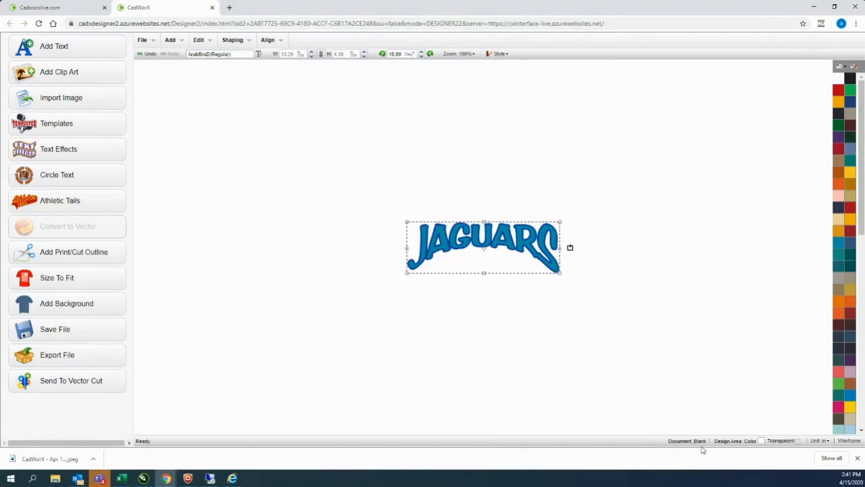
# Step: Set the design area's background color to near-black, #070000
pyautogui.click(762, 443)
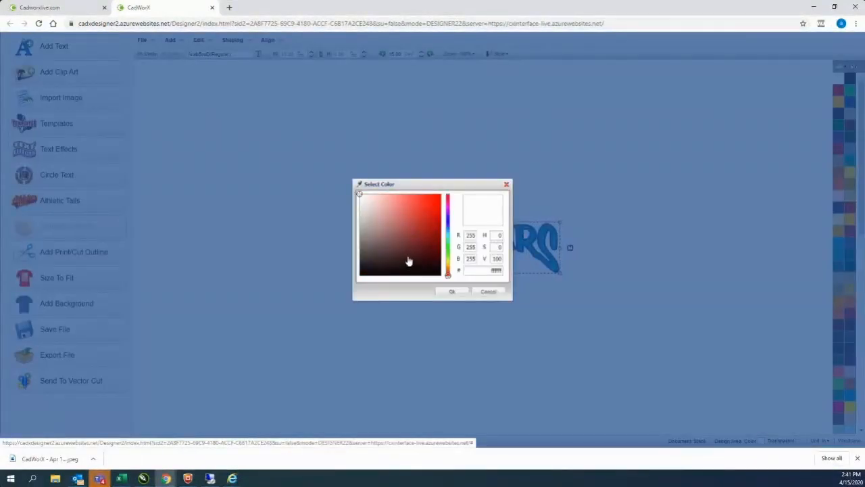
pyautogui.click(440, 273)
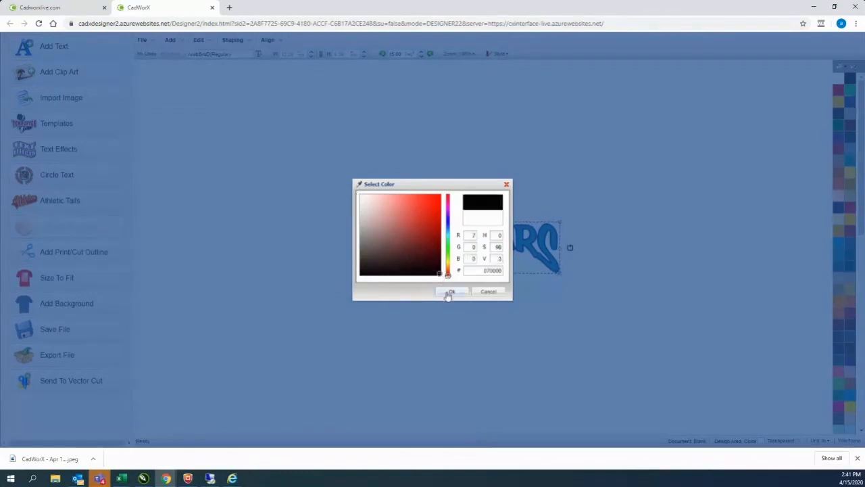
pyautogui.click(449, 292)
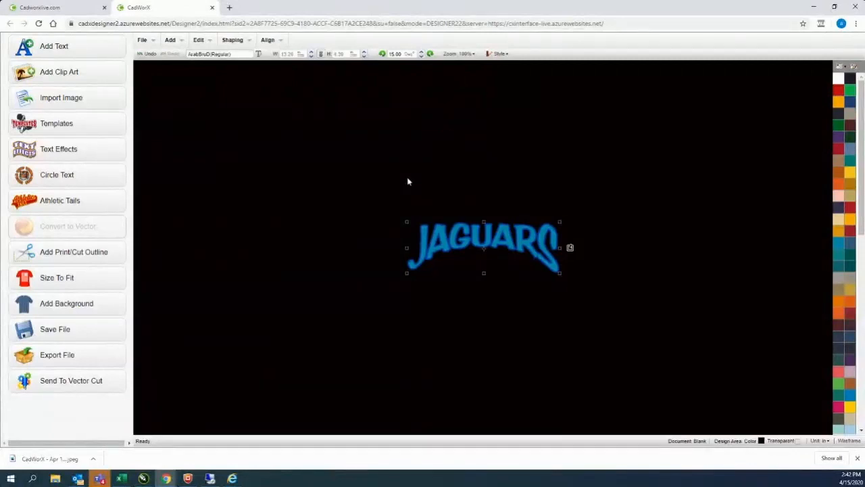
# Step: Set the design area's background color to a very light pinkish white
pyautogui.click(762, 441)
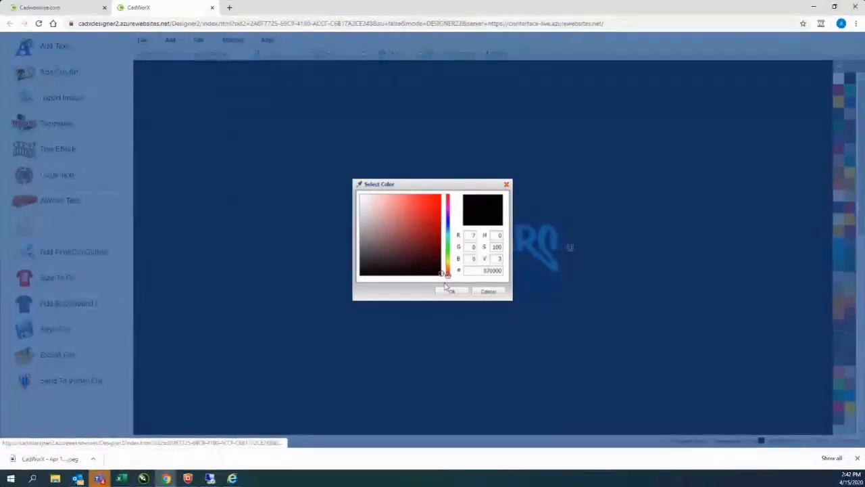
pyautogui.click(377, 200)
pyautogui.click(449, 291)
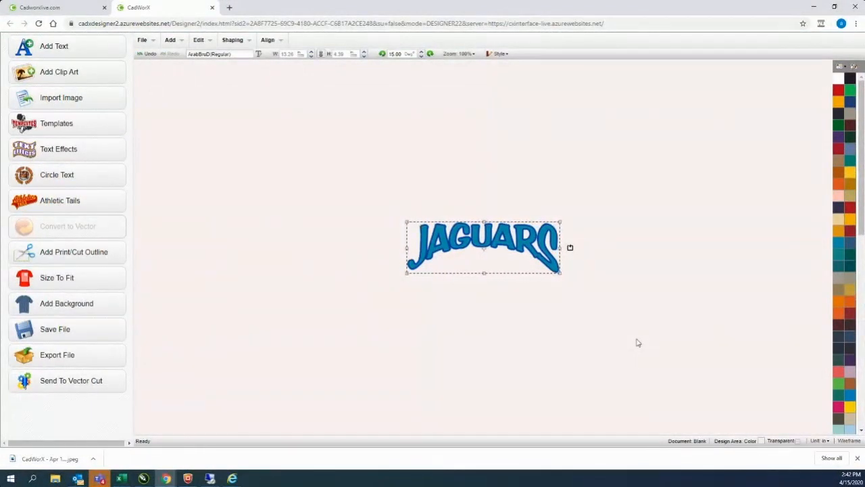
# Step: Move the JAGUARS text design higher on the canvas and select the whole design
pyautogui.click(510, 205)
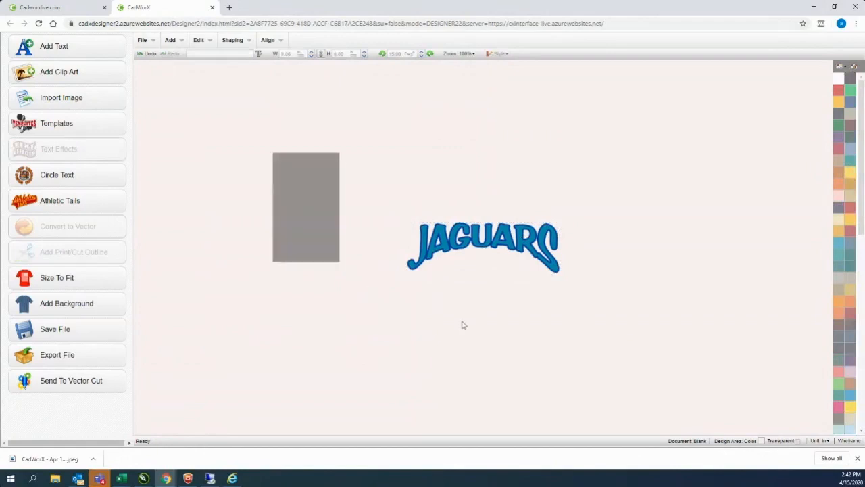
pyautogui.moveTo(569, 238); pyautogui.dragTo(568, 197)
pyautogui.click(510, 313)
pyautogui.moveTo(362, 140); pyautogui.dragTo(664, 284)
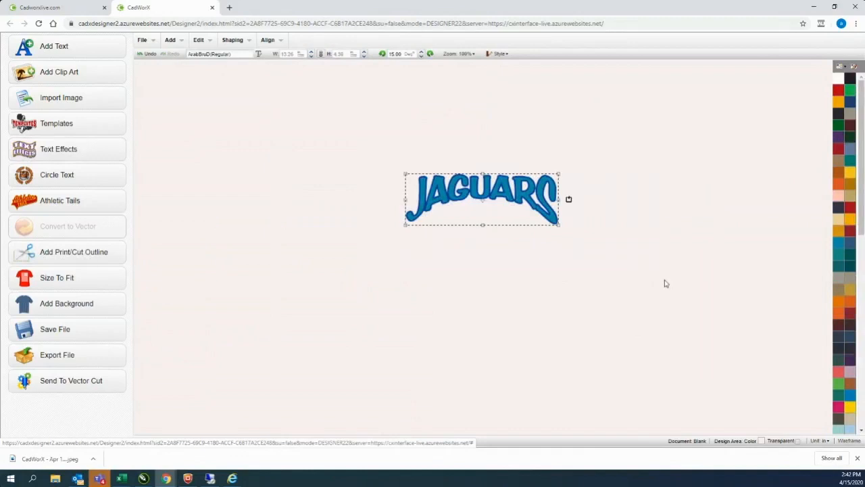
# Step: Open the clip art library, look through its categories and show the Sports category
pyautogui.click(46, 75)
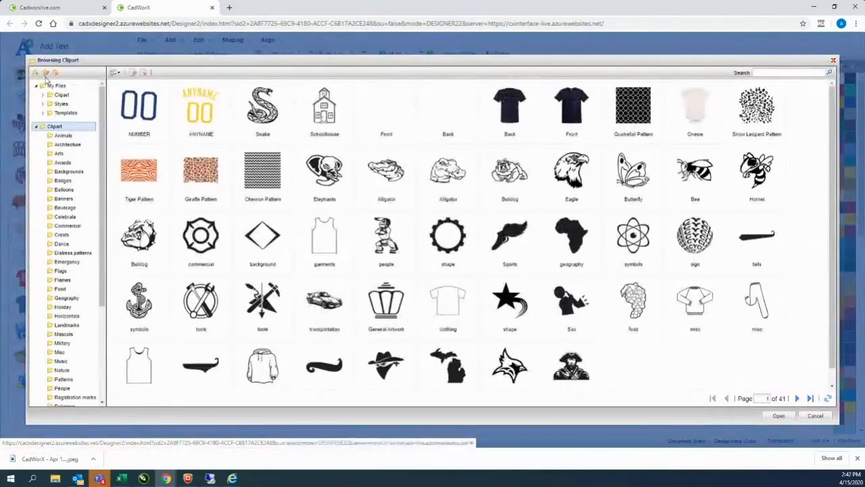
pyautogui.scroll(-1, 100, 203)
pyautogui.moveTo(100, 203); pyautogui.dragTo(100, 287)
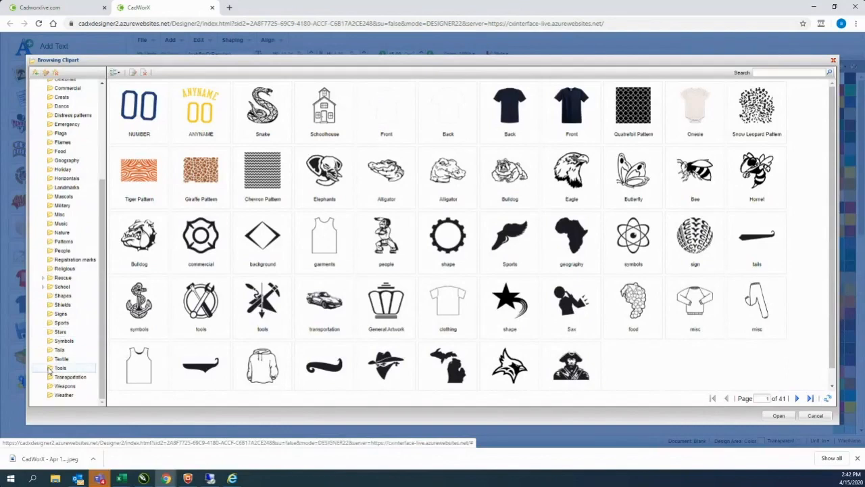
pyautogui.scroll(3, 49, 371)
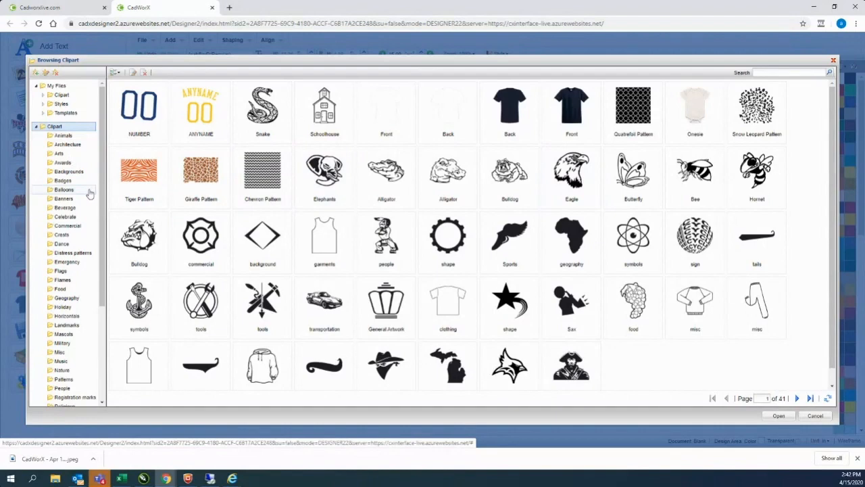
pyautogui.scroll(-2, 89, 194)
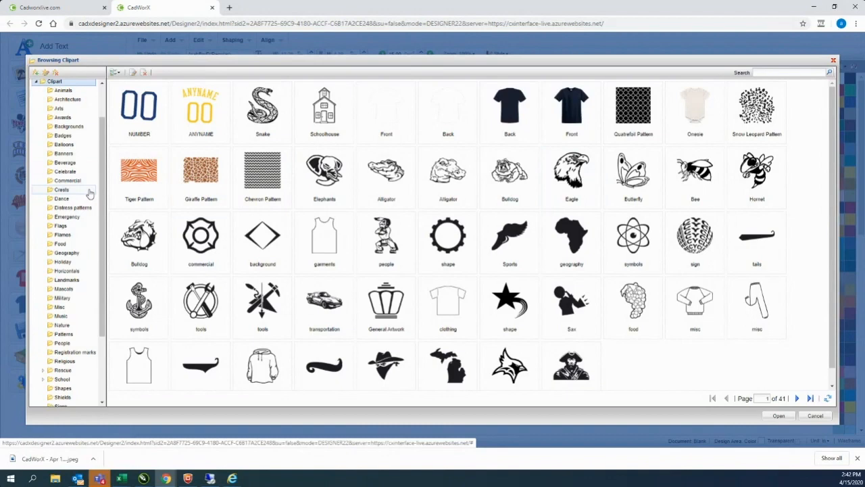
pyautogui.scroll(-2, 89, 194)
pyautogui.scroll(-2, 89, 194)
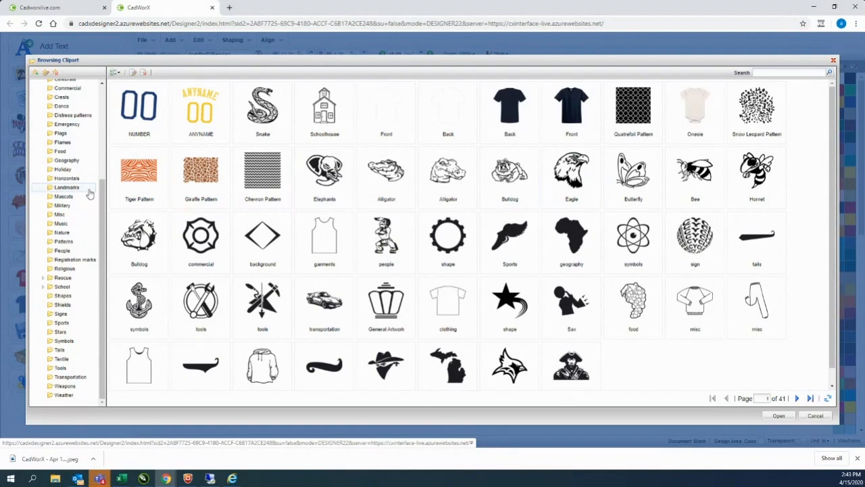
pyautogui.click(61, 323)
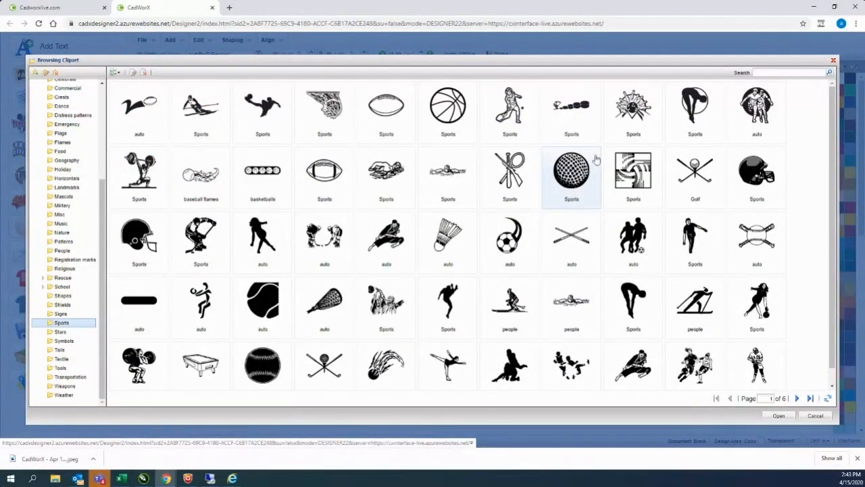
# Step: Search the Sports clip art for FOOTBALL
pyautogui.click(766, 73)
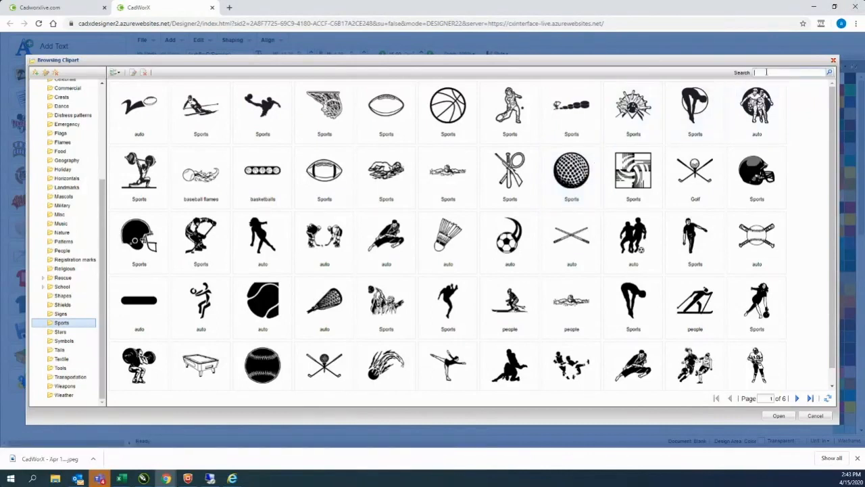
pyautogui.write('FOTBALL')
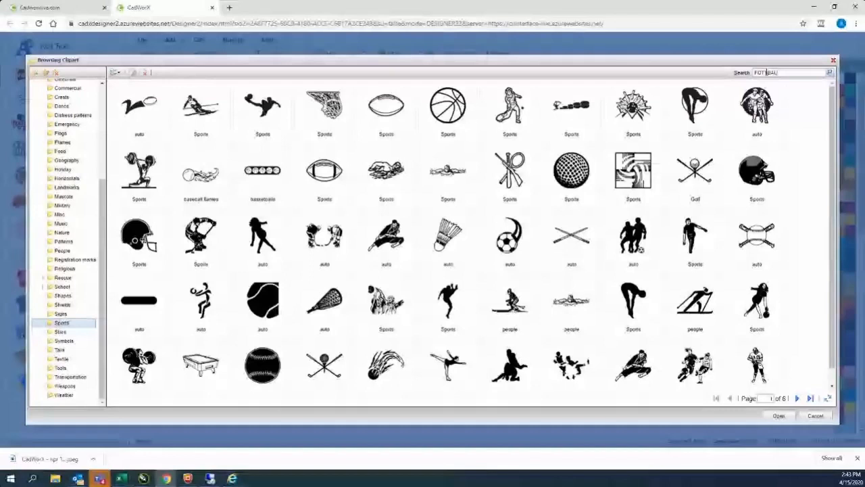
pyautogui.press('BackSpace')
pyautogui.press('BackSpace')
pyautogui.press('BackSpace')
pyautogui.press('BackSpace')
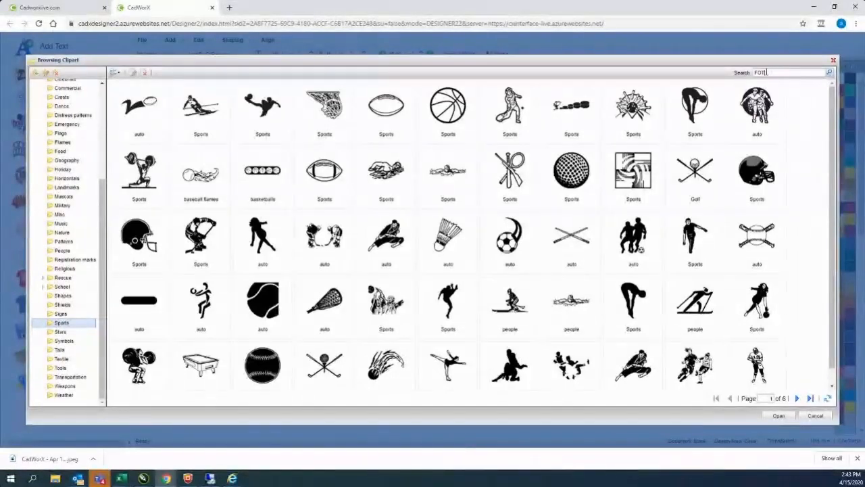
pyautogui.write('OTBALL')
pyautogui.press('Return')
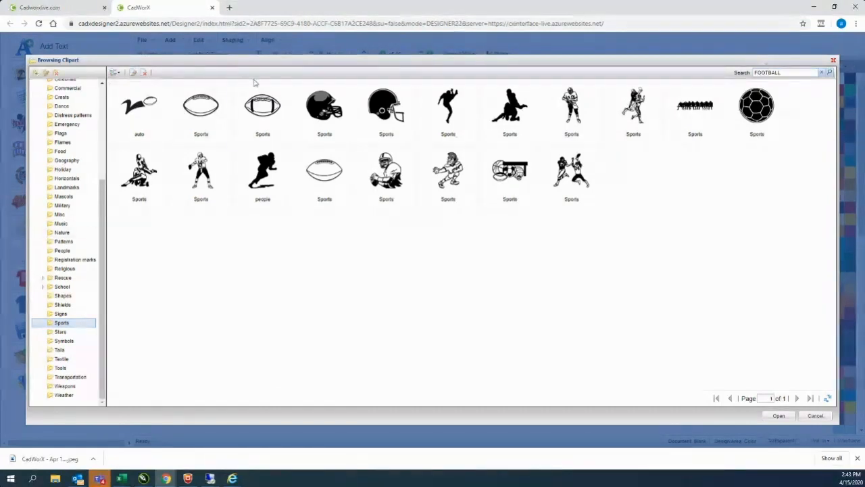
# Step: Place the striped football clip art with laces beneath the JAGUARS text and fill it with a near-black color
pyautogui.click(255, 110)
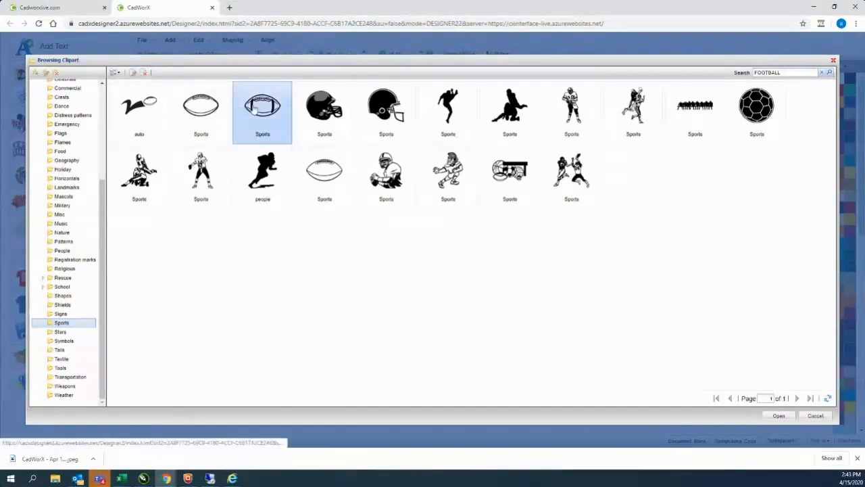
pyautogui.click(778, 416)
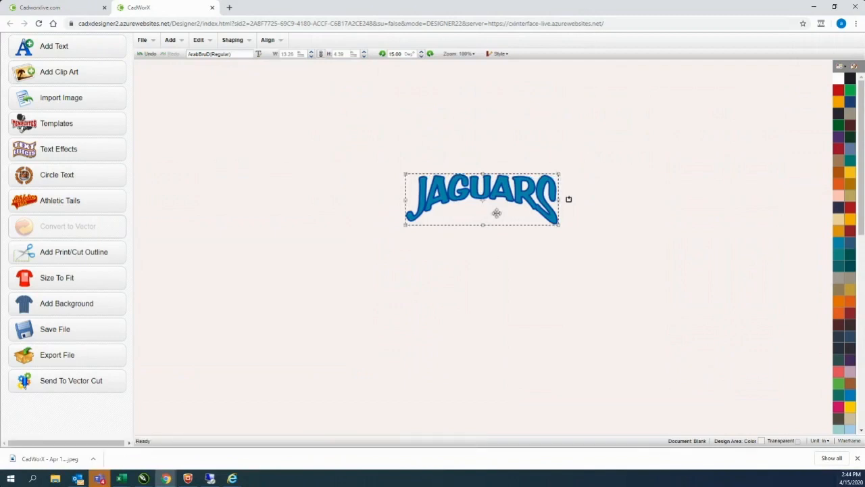
pyautogui.click(494, 244)
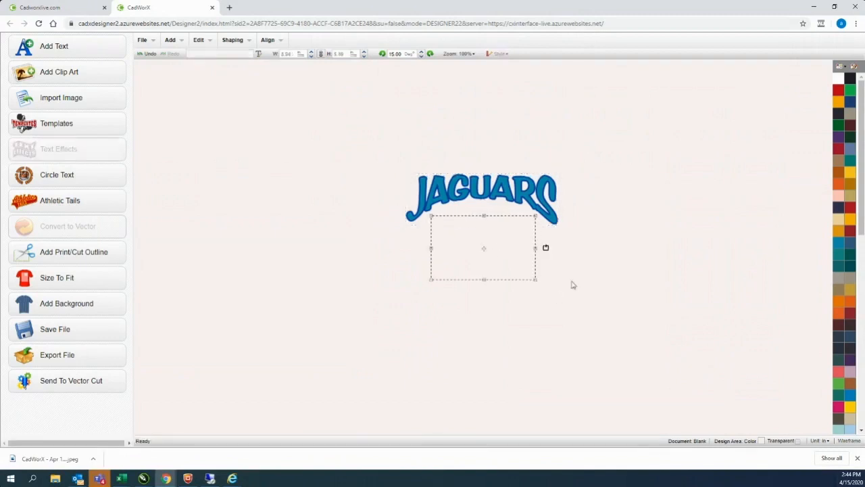
pyautogui.click(838, 116)
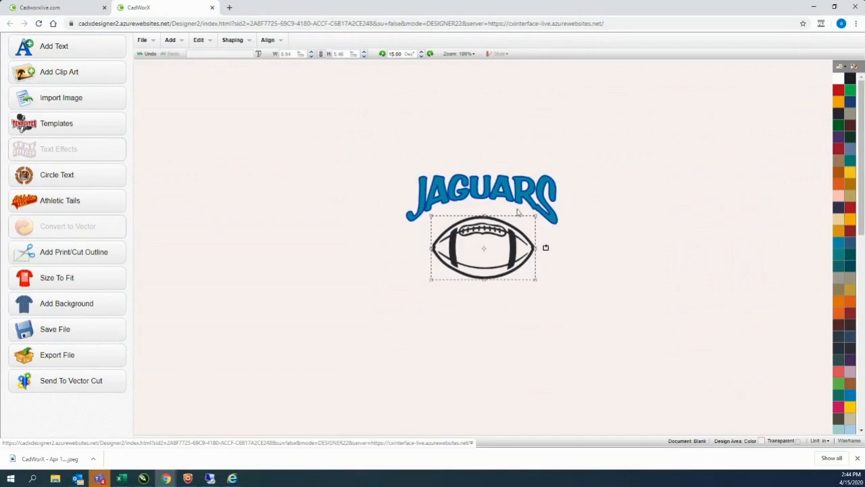
# Step: Recolor only the football artwork in the teal blue that matches the JAGUARS lettering
pyautogui.moveTo(361, 126); pyautogui.dragTo(690, 348)
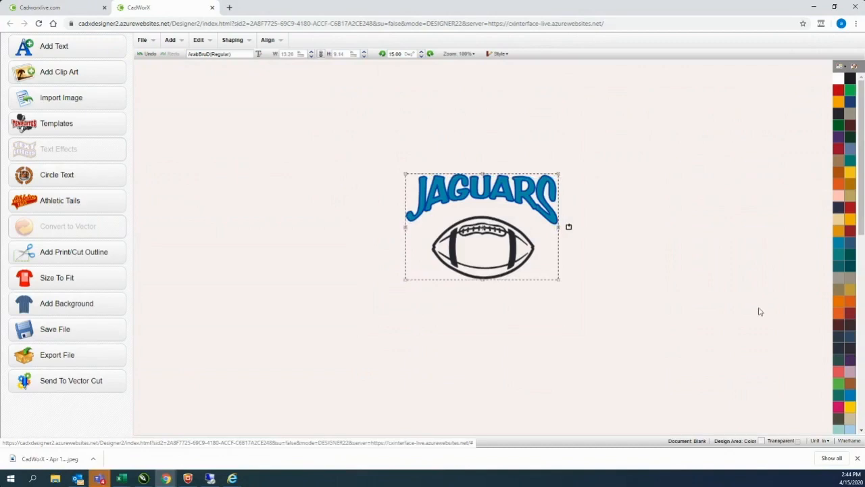
pyautogui.click(718, 247)
pyautogui.click(512, 269)
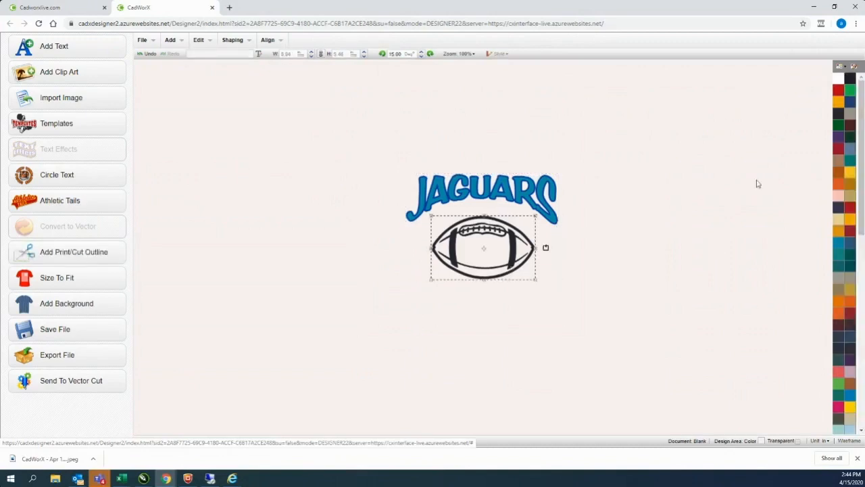
pyautogui.click(839, 247)
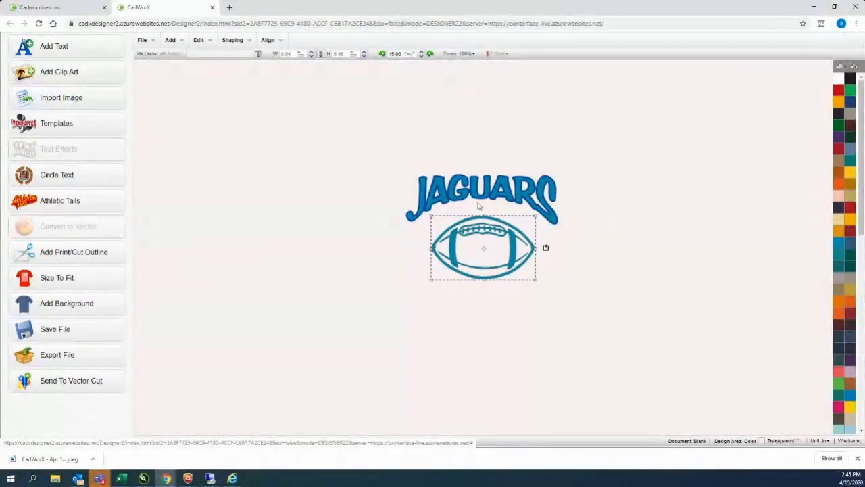
# Step: Open the football for object editing and add a Large Contour effect to it
pyautogui.click(199, 40)
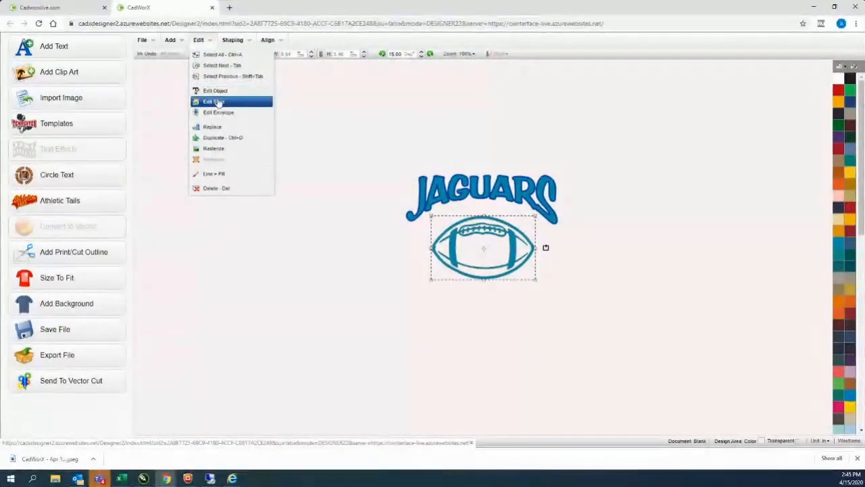
pyautogui.click(217, 91)
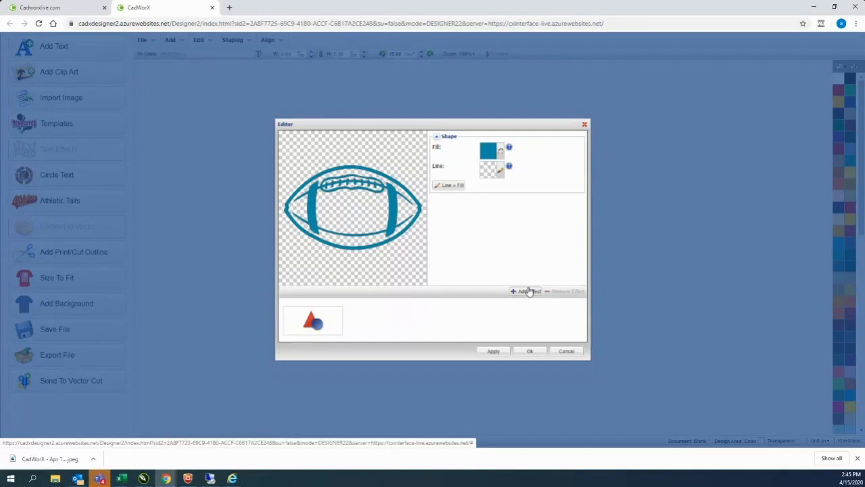
pyautogui.click(529, 291)
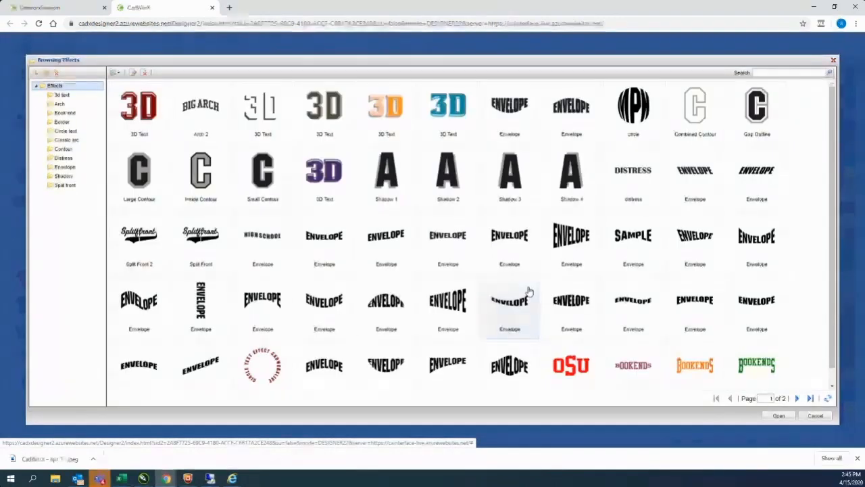
pyautogui.click(131, 187)
pyautogui.click(778, 415)
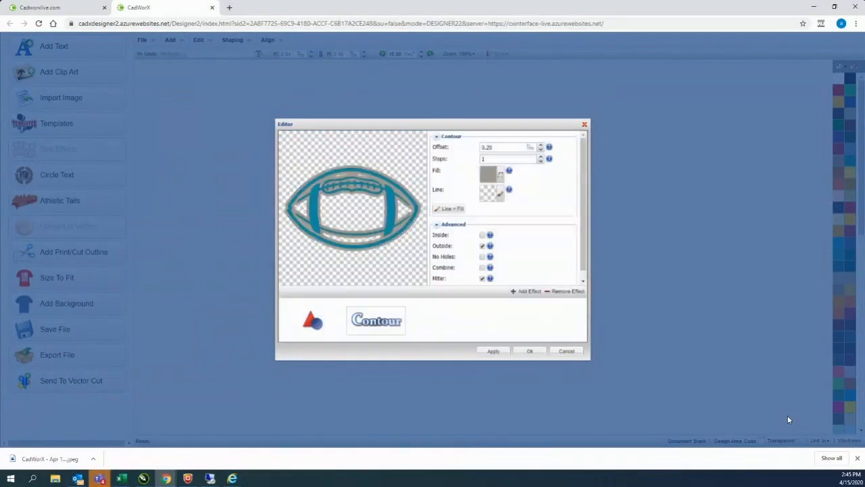
# Step: Fill the football's contour with solid navy blue and enable No Holes
pyautogui.click(501, 177)
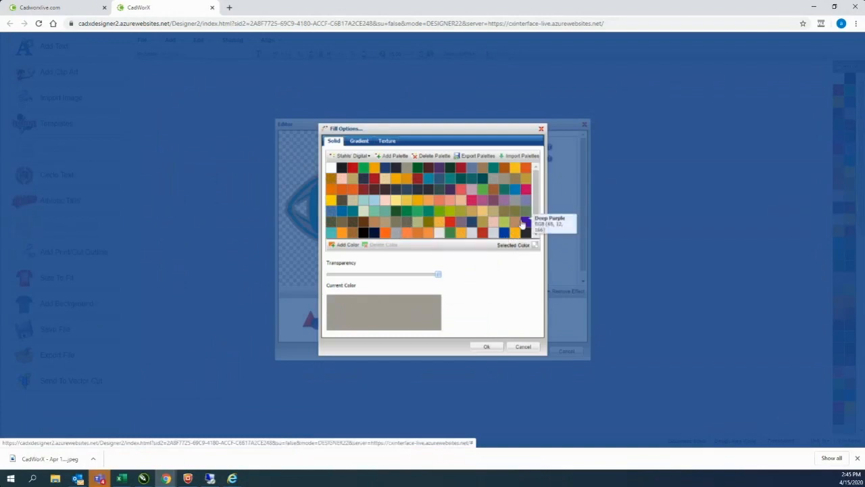
pyautogui.click(387, 167)
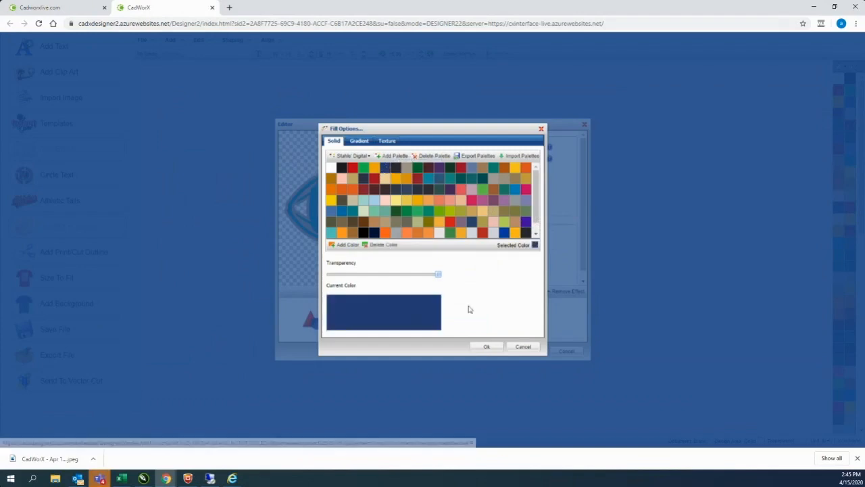
pyautogui.click(487, 346)
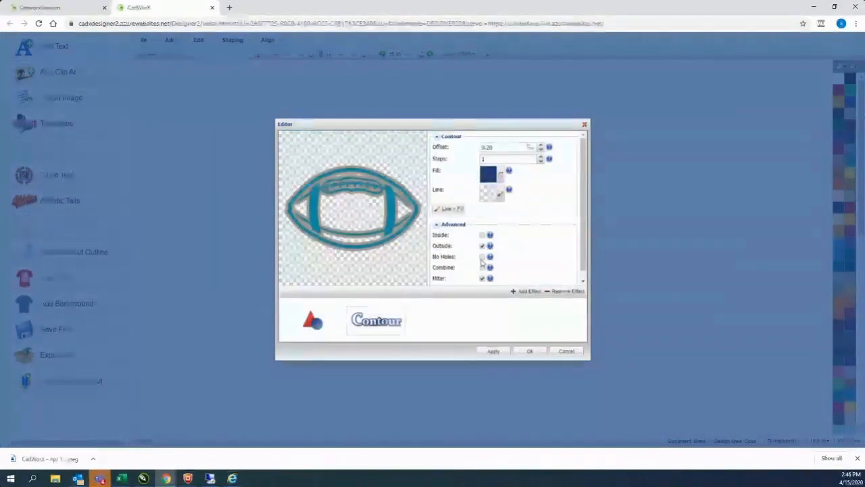
pyautogui.click(482, 257)
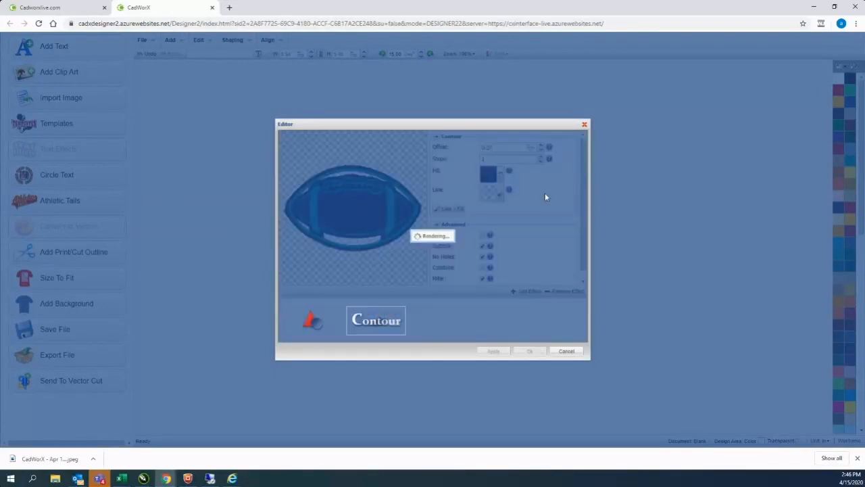
# Step: Increase the football contour's offset to 0.42 in and accept the effect settings
pyautogui.click(541, 146)
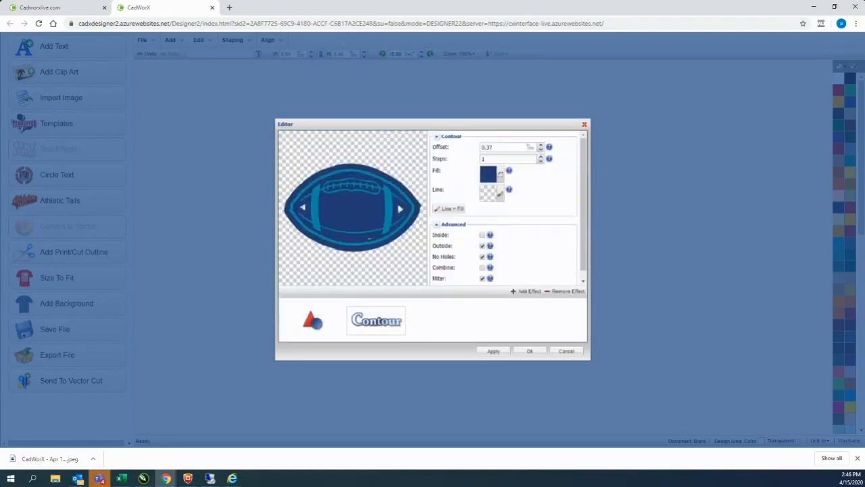
pyautogui.click(541, 145)
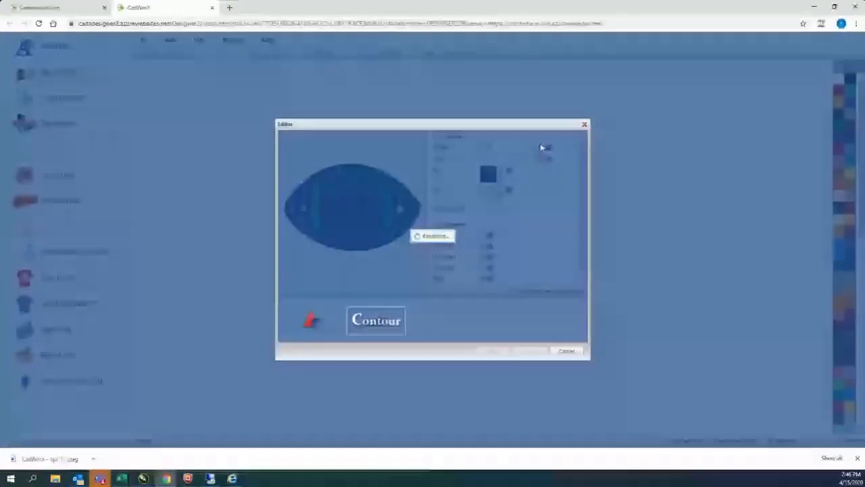
pyautogui.click(541, 146)
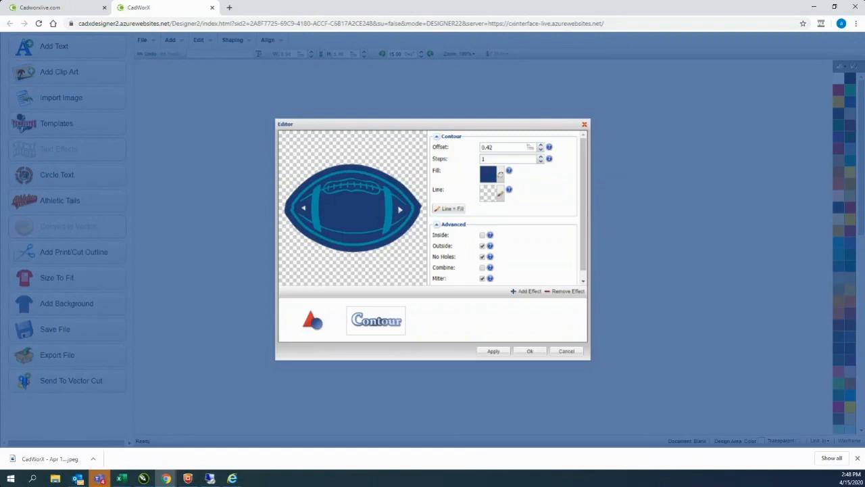
pyautogui.click(530, 351)
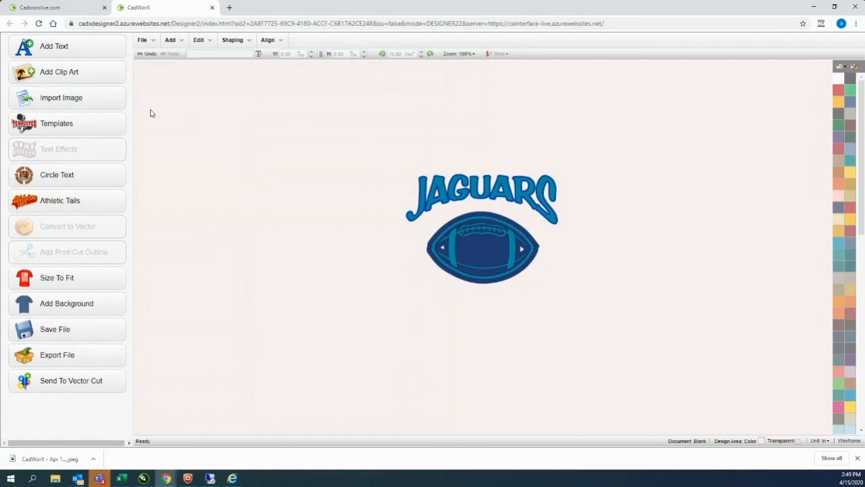
# Step: Start a new blank design and open the Athletic Tails library
pyautogui.click(155, 42)
pyautogui.click(152, 54)
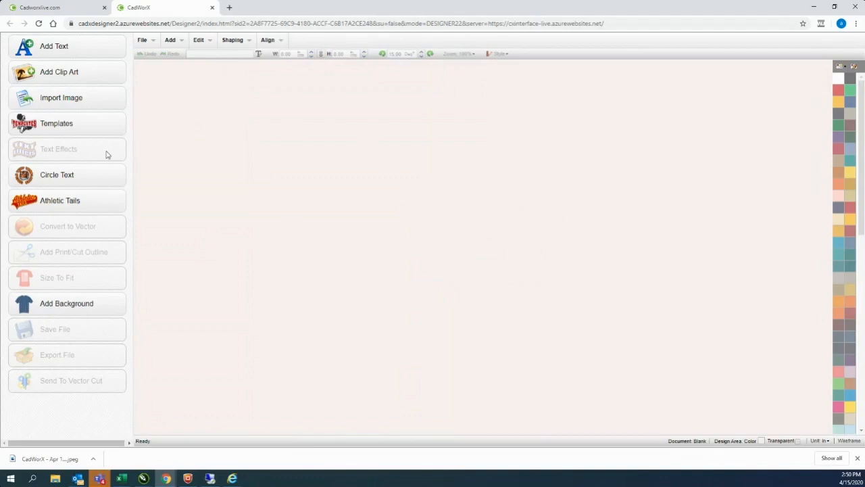
pyautogui.click(85, 202)
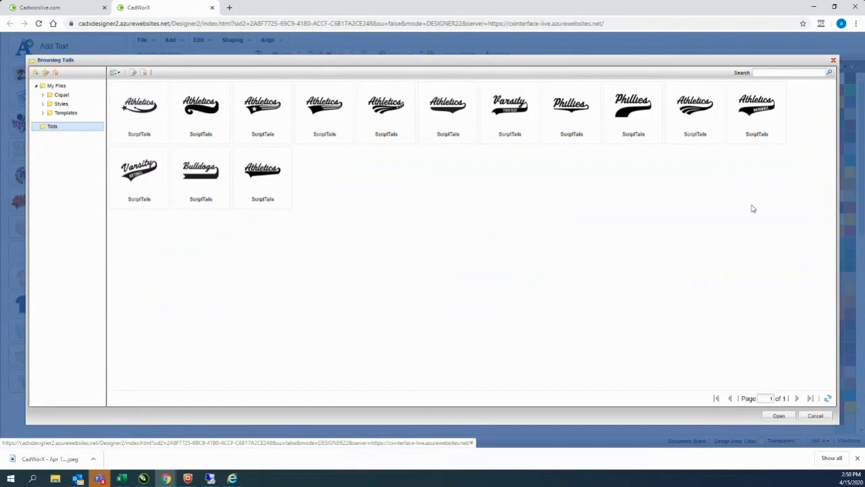
# Step: Insert the last Athletics script tail from the Tails library into the blank design
pyautogui.click(251, 172)
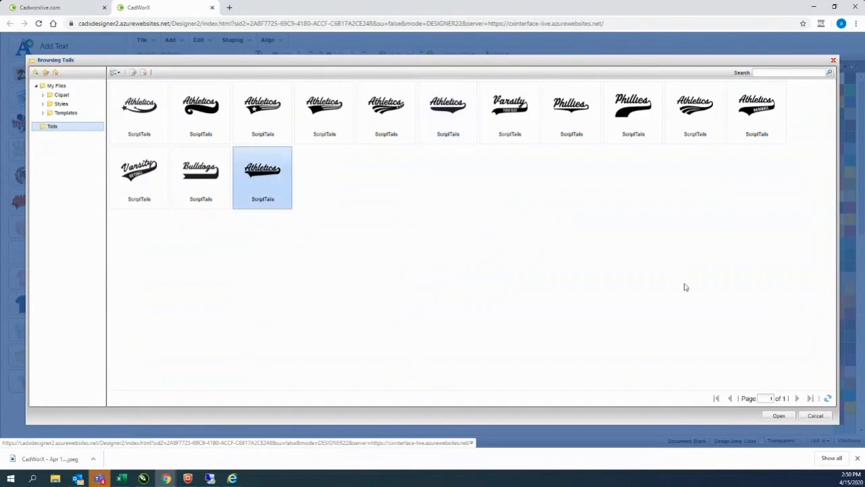
pyautogui.click(779, 415)
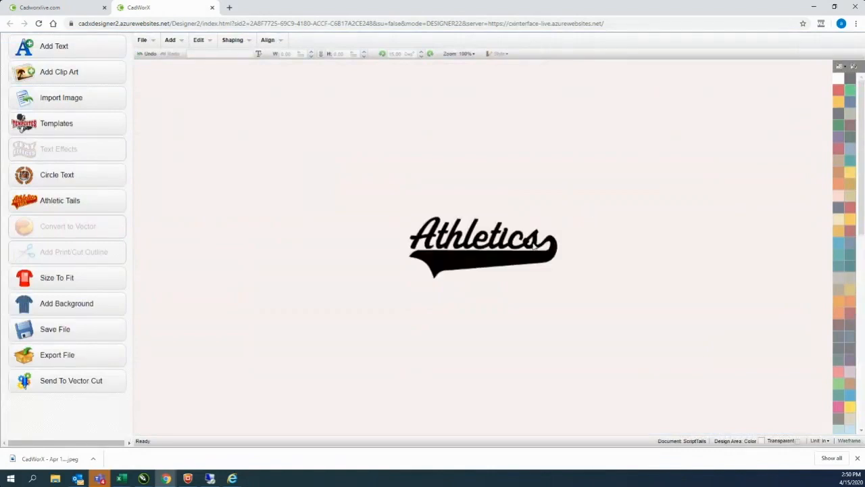
# Step: Try moving the tail shape down away from the Athletics text and undo the move
pyautogui.click(532, 242)
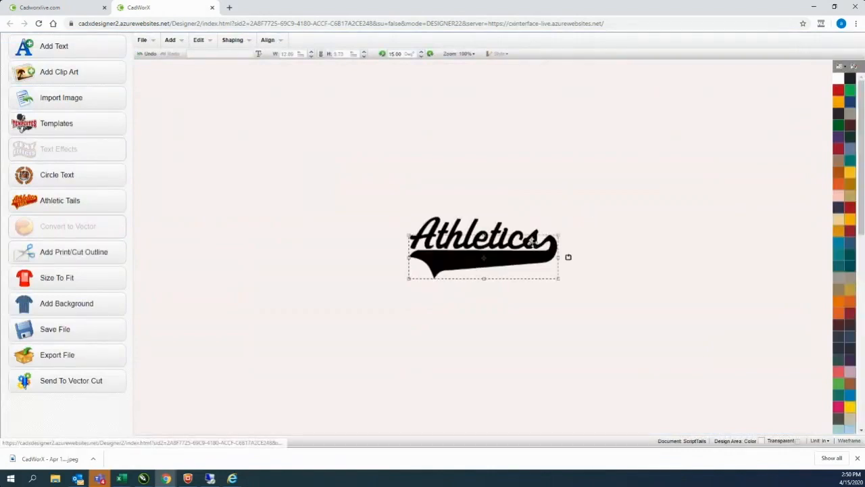
pyautogui.moveTo(487, 259); pyautogui.dragTo(478, 305)
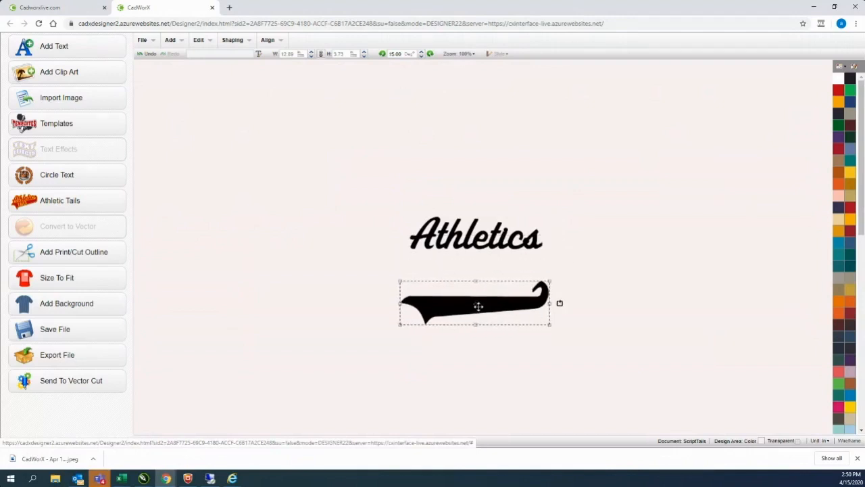
pyautogui.click(146, 56)
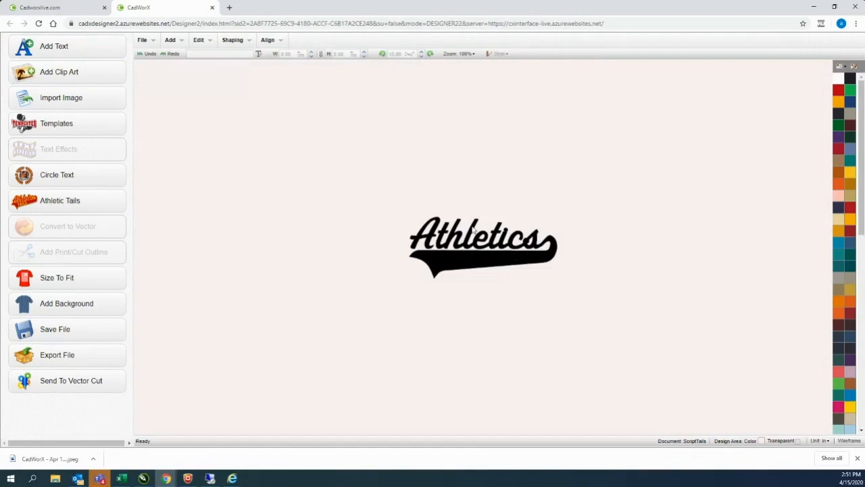
# Step: Open the Athletics text for object editing and change its wording to Ramblers
pyautogui.click(473, 230)
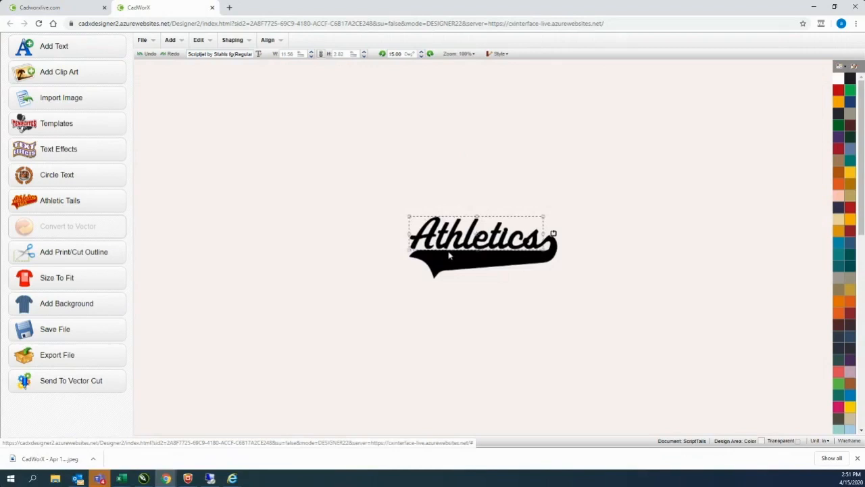
pyautogui.click(199, 40)
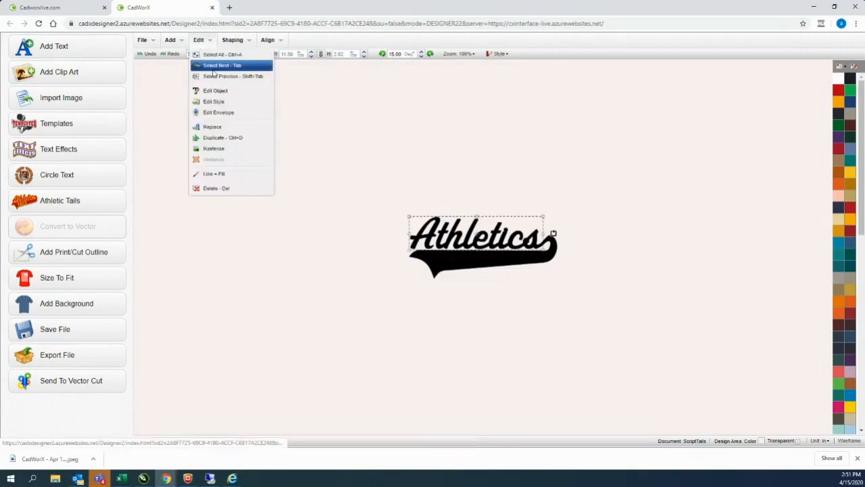
pyautogui.click(218, 92)
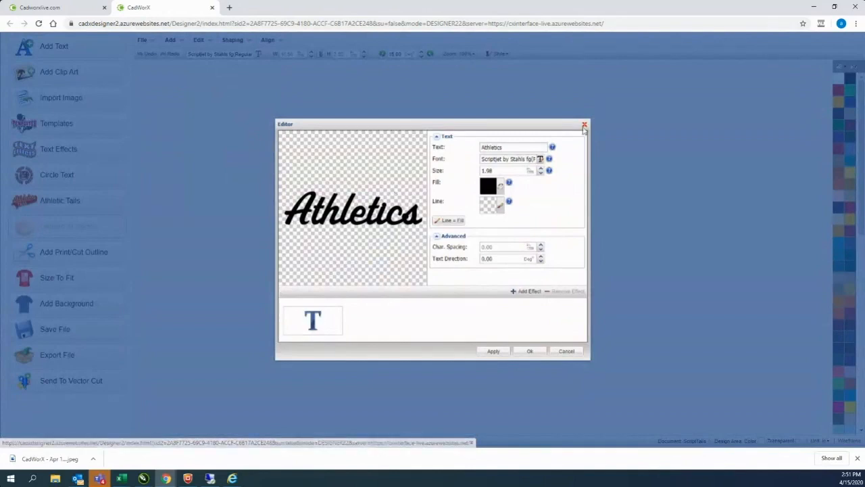
pyautogui.doubleClick(530, 148)
pyautogui.press('BackSpace')
pyautogui.write('rAMBLER')
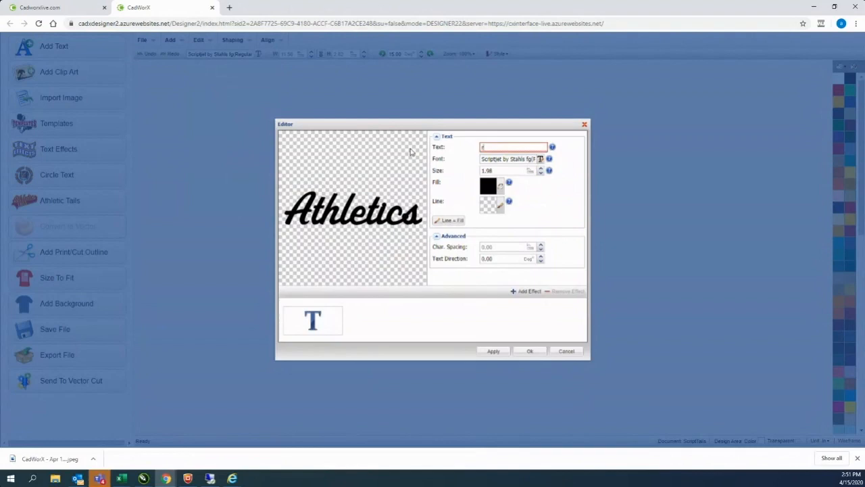
pyautogui.press('BackSpace')
pyautogui.press('BackSpace')
pyautogui.press('BackSpace')
pyautogui.press('BackSpace')
pyautogui.press('BackSpace')
pyautogui.press('BackSpace')
pyautogui.press('BackSpace')
pyautogui.write('Ara')
pyautogui.press('BackSpace')
pyautogui.press('BackSpace')
pyautogui.write('amblers')
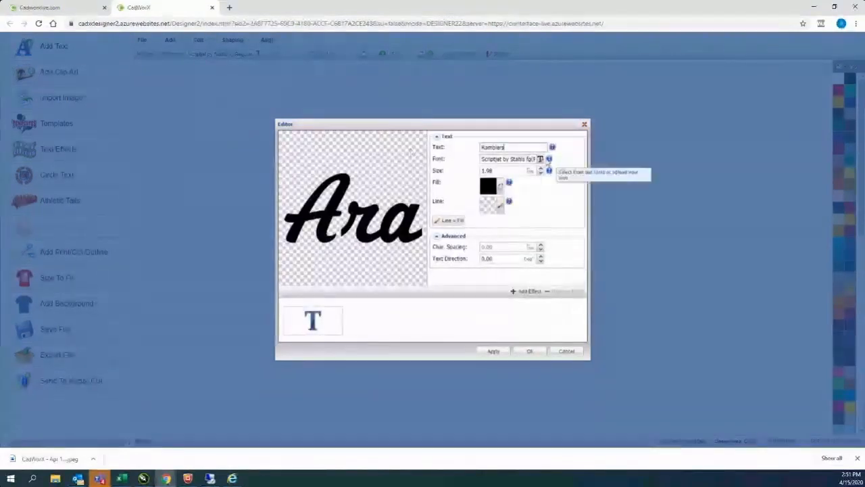
# Step: Change the Ramblers text's font to BrodyD from the Script font category
pyautogui.click(541, 158)
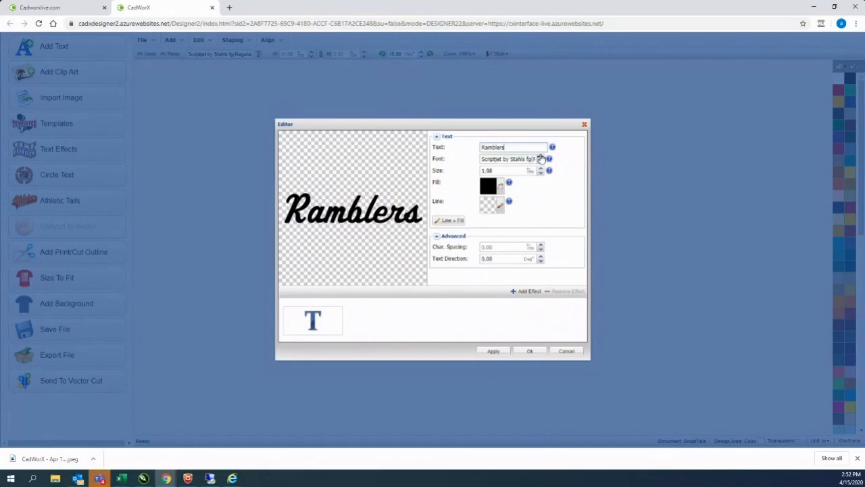
pyautogui.click(541, 158)
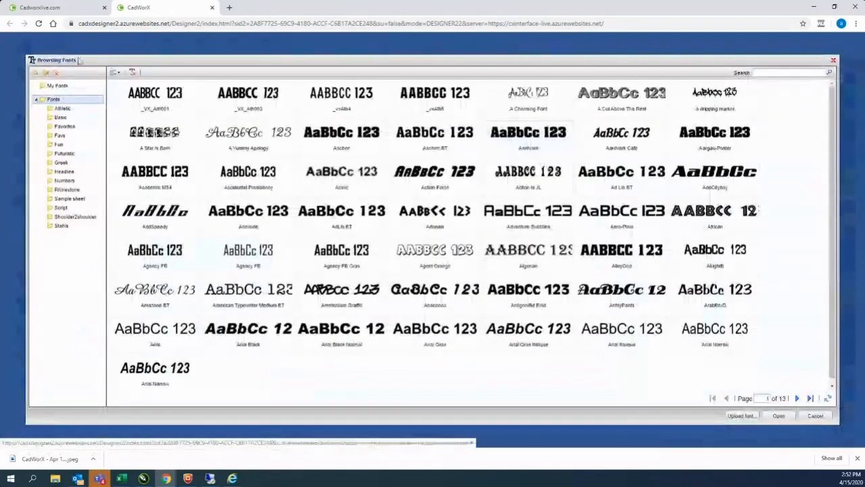
pyautogui.click(61, 208)
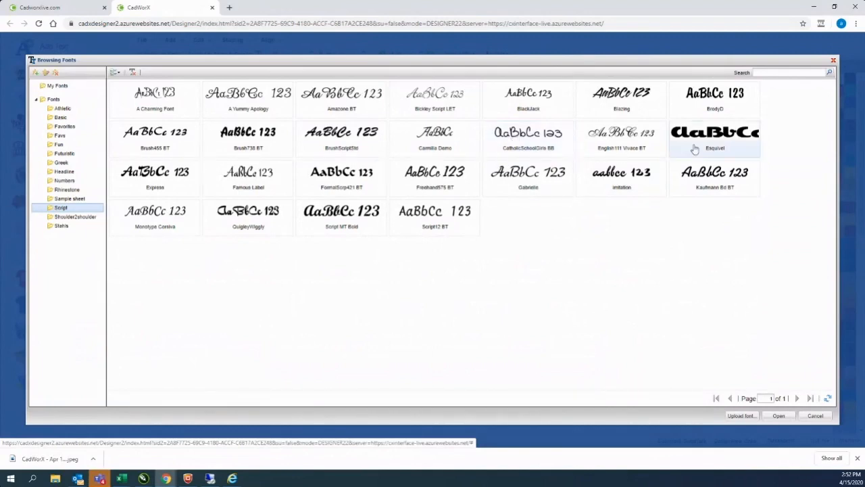
pyautogui.click(711, 101)
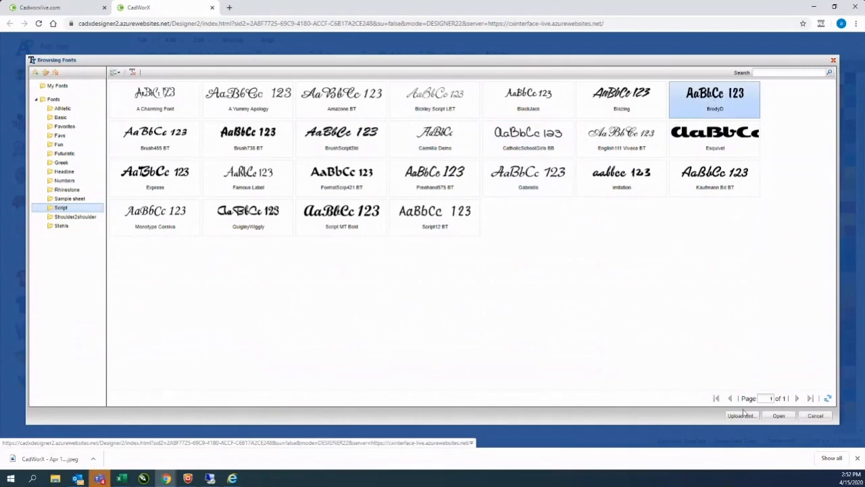
pyautogui.click(779, 415)
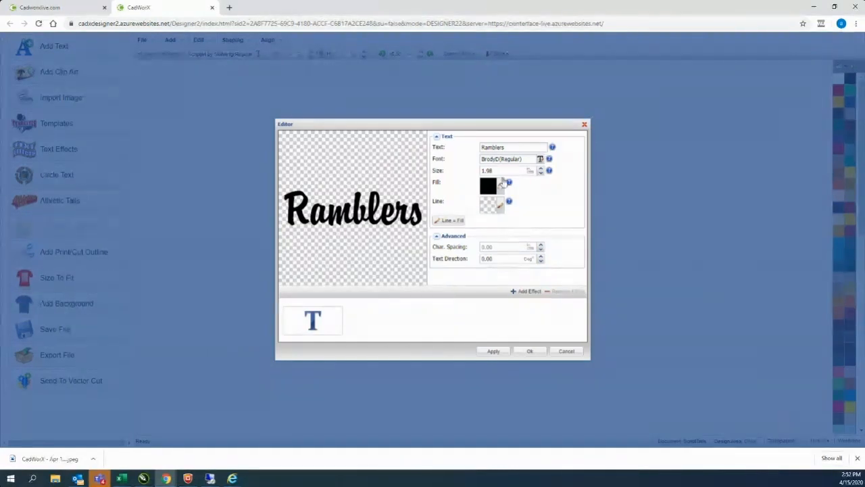
# Step: Fill the Ramblers text with the solid near-black navy from the Stahls' Digital palette
pyautogui.click(501, 185)
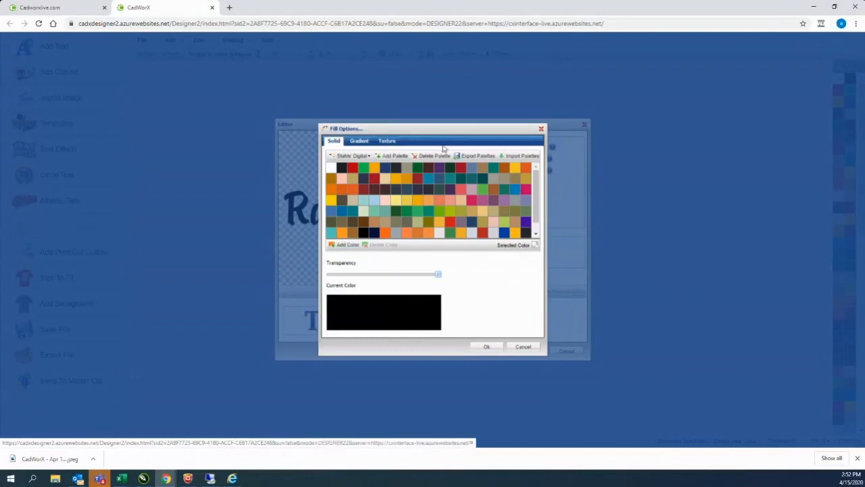
pyautogui.click(397, 168)
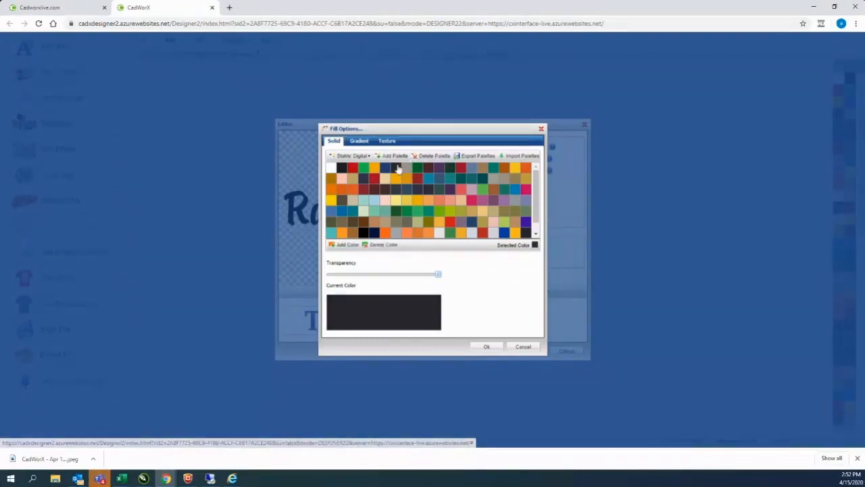
pyautogui.click(485, 348)
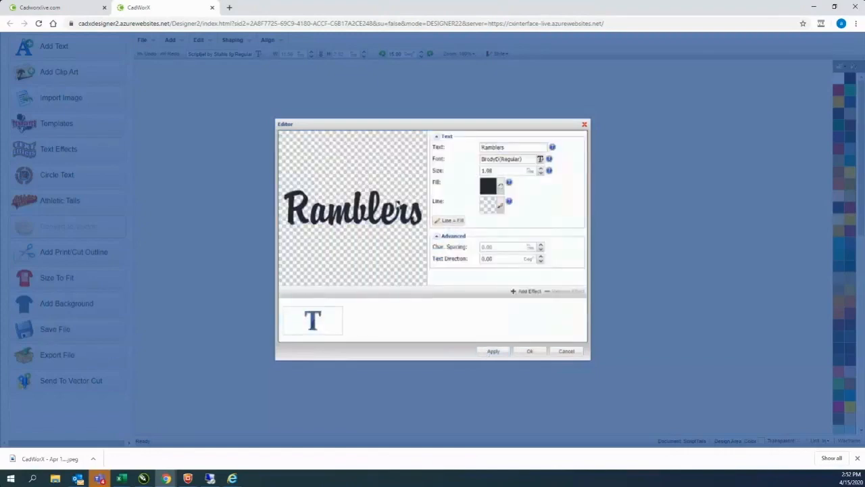
# Step: Add a Small Contour effect with a solid Gold fill to the Ramblers text and accept the edits
pyautogui.click(526, 292)
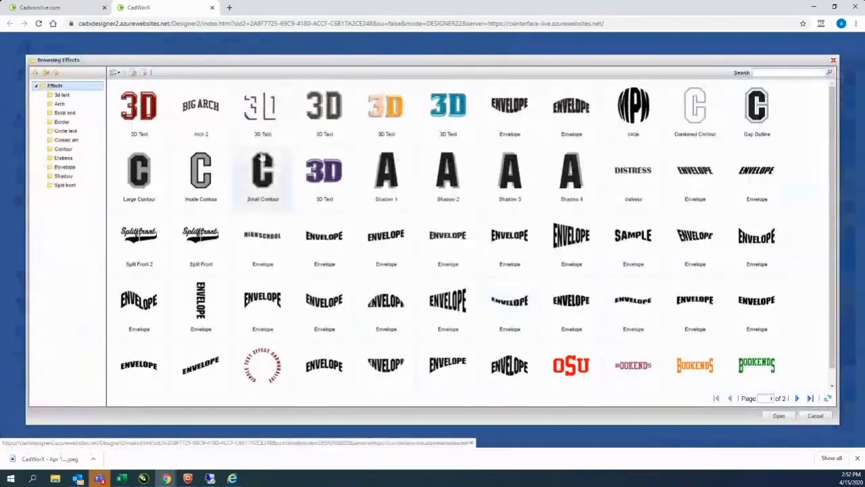
pyautogui.click(262, 173)
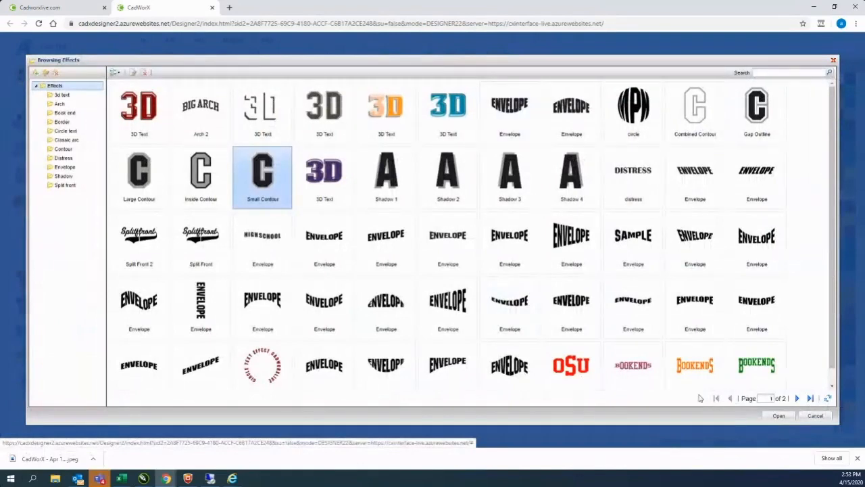
pyautogui.click(779, 415)
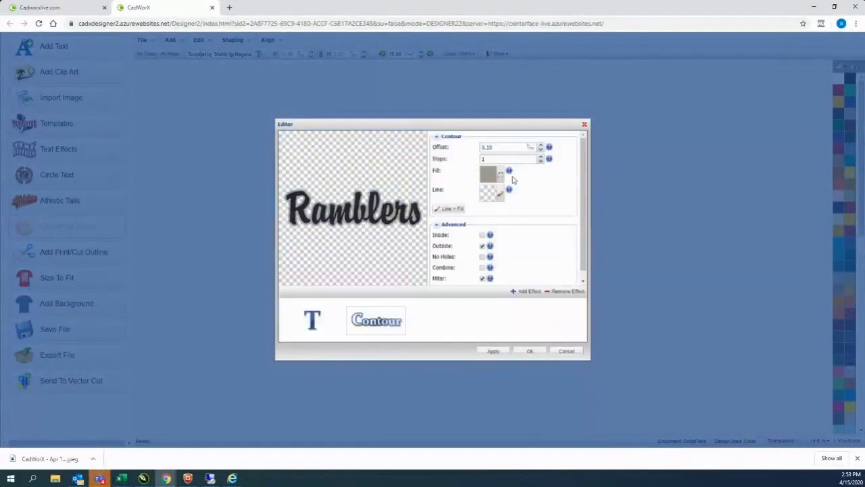
pyautogui.click(501, 174)
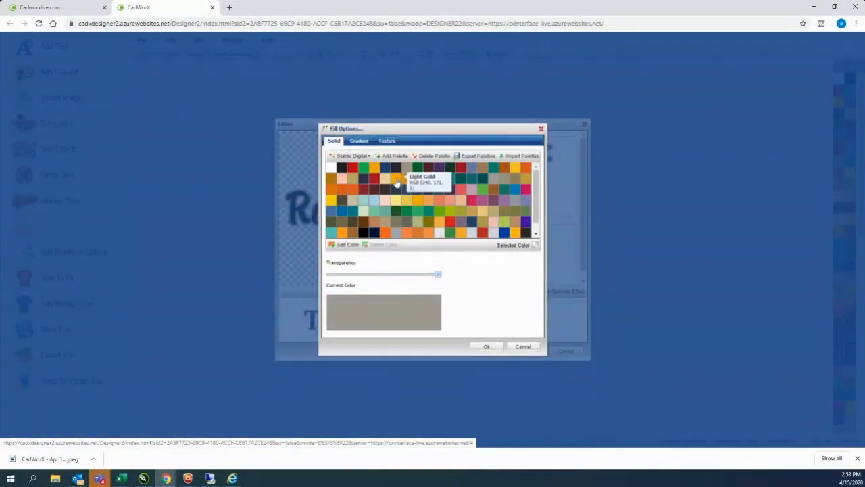
pyautogui.click(374, 171)
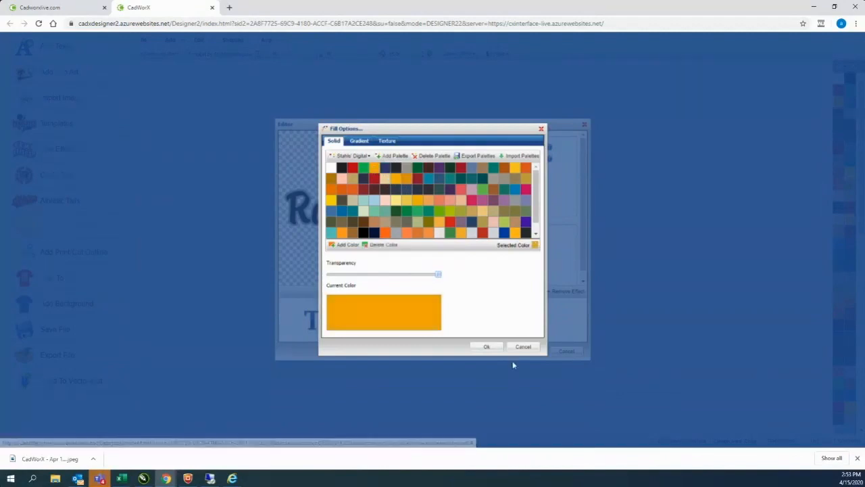
pyautogui.click(486, 347)
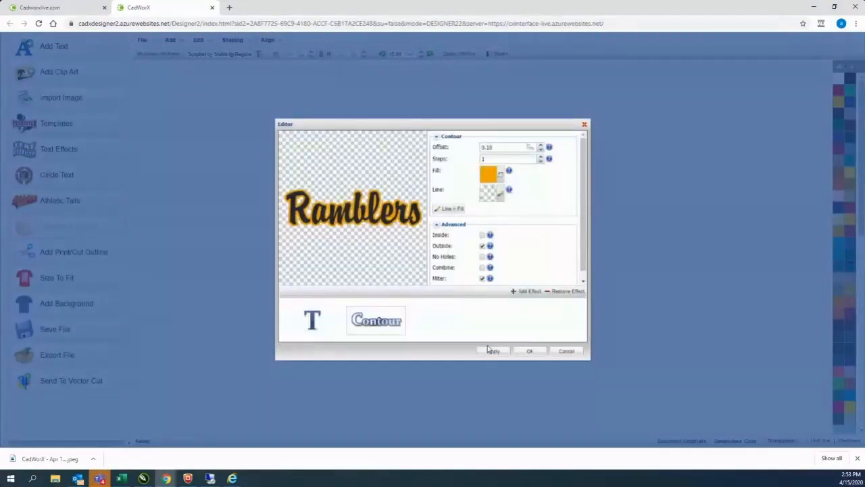
pyautogui.click(529, 351)
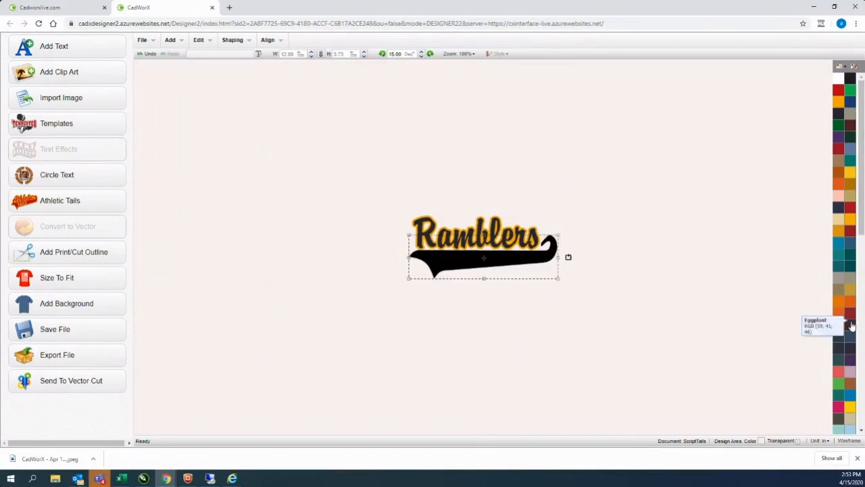
# Step: Fill the tail shape with dark navy and add a Small Contour effect to it
pyautogui.click(841, 207)
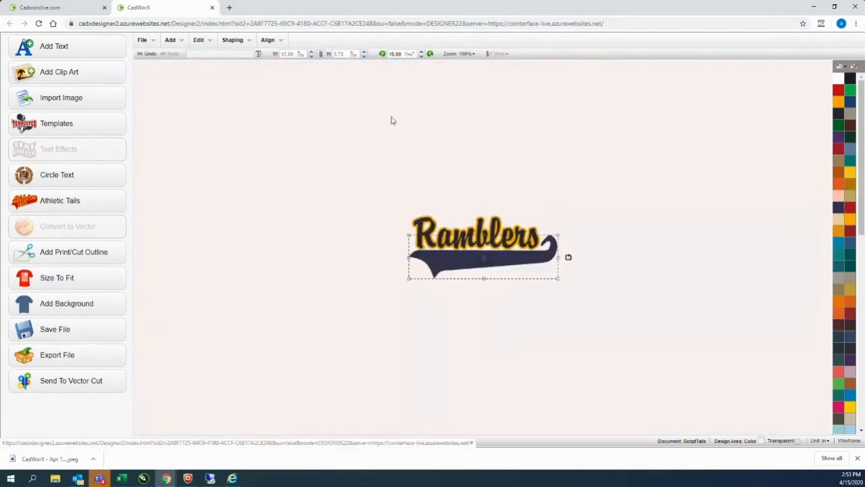
pyautogui.click(202, 40)
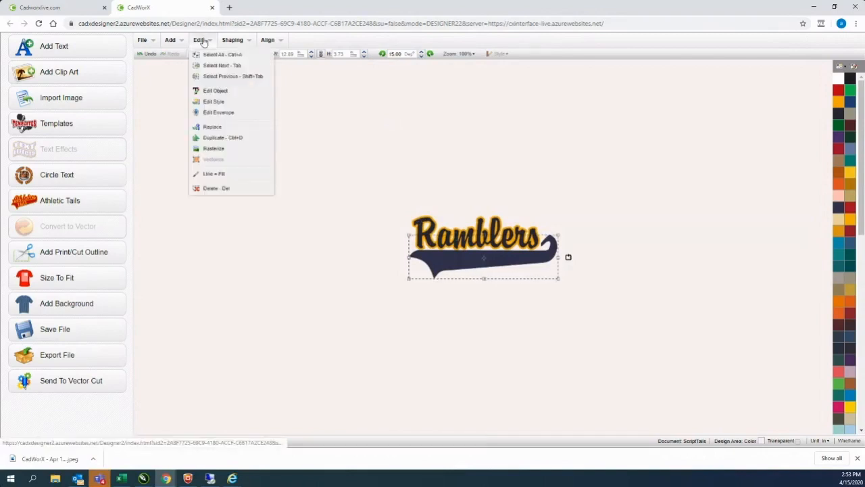
pyautogui.click(215, 90)
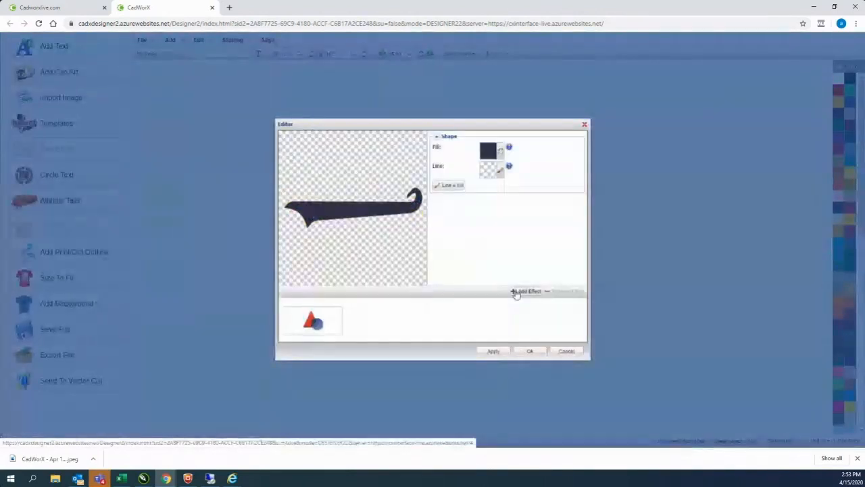
pyautogui.click(521, 291)
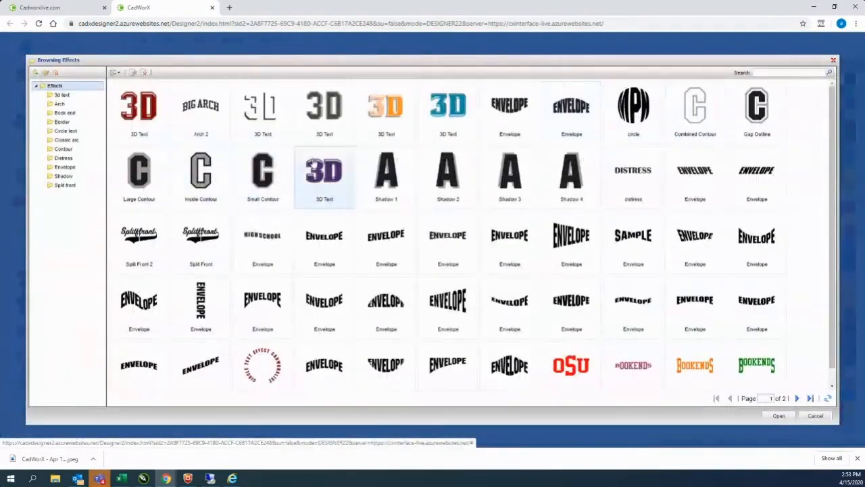
pyautogui.click(273, 174)
pyautogui.click(779, 416)
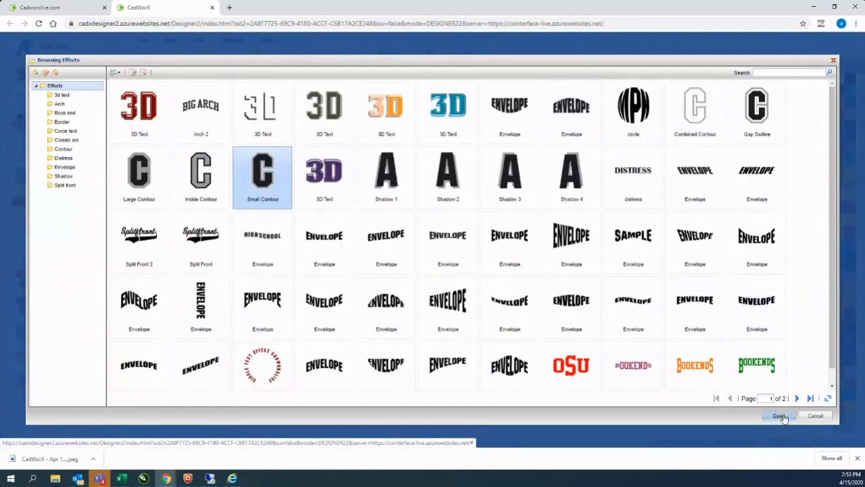
# Step: Fill the tail's contour with solid Gold and accept the effect settings
pyautogui.click(498, 177)
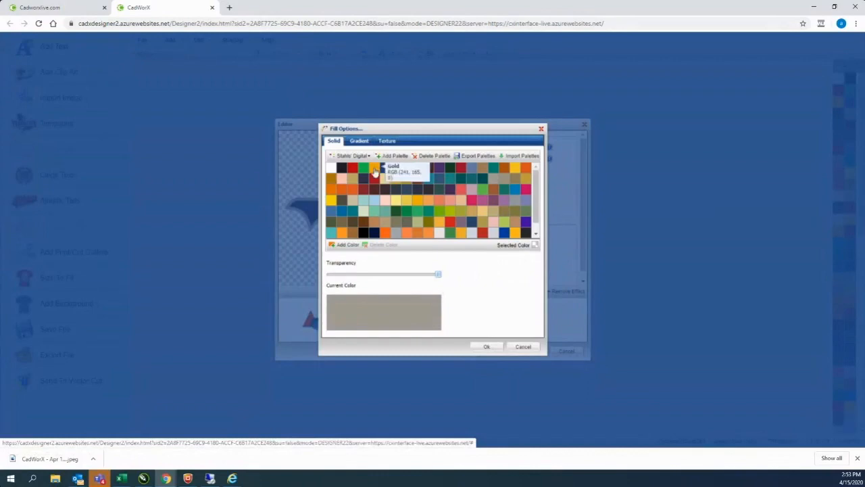
pyautogui.click(375, 169)
pyautogui.click(486, 346)
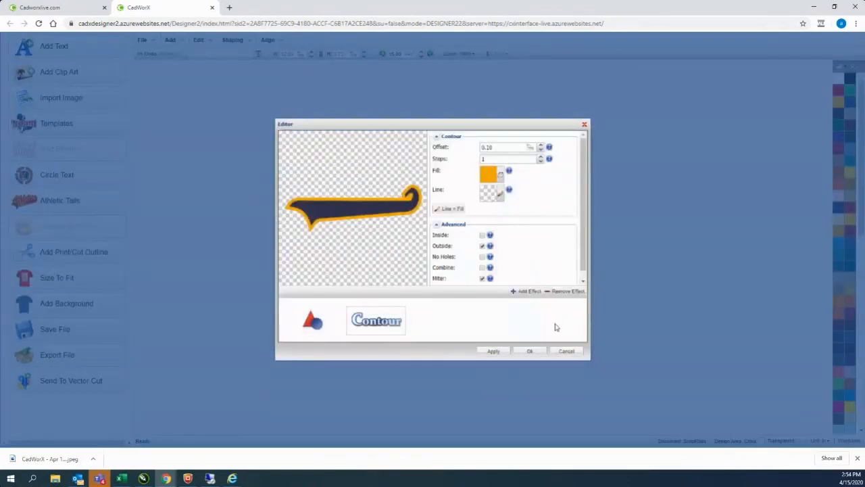
pyautogui.click(528, 350)
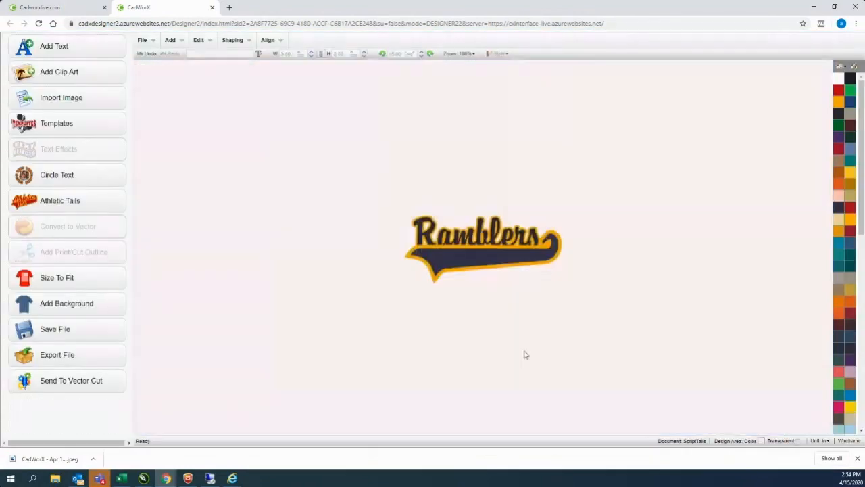
# Step: Reposition the tail slightly lower so it sits just beneath the Ramblers text
pyautogui.doubleClick(485, 256)
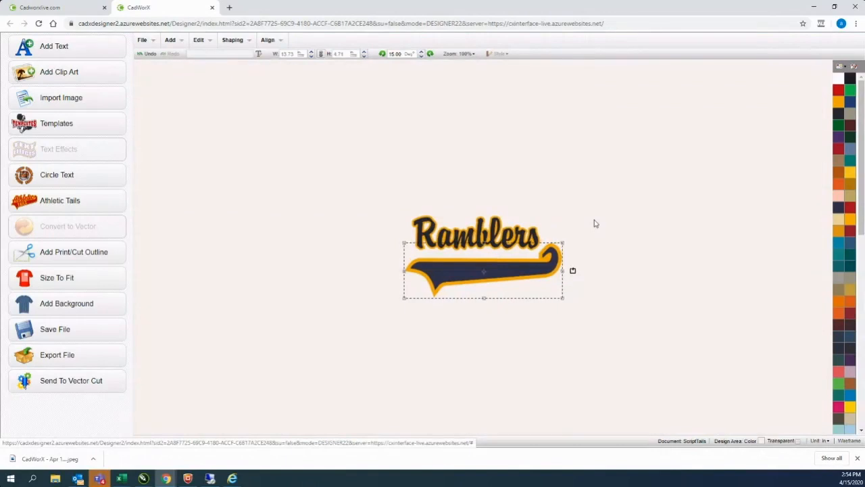
pyautogui.moveTo(482, 270); pyautogui.dragTo(481, 261)
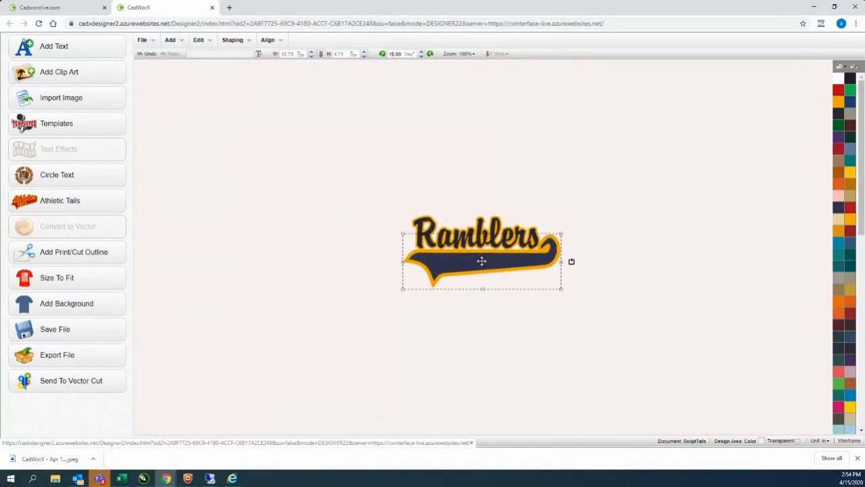
# Step: Move the athletic tail slightly lower so it sits farther beneath the Ramblers text
pyautogui.click(488, 192)
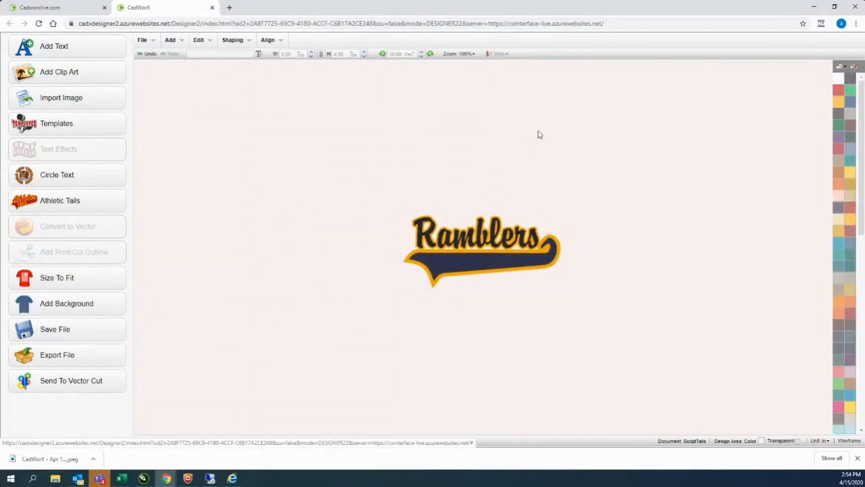
pyautogui.click(531, 257)
pyautogui.moveTo(531, 258); pyautogui.dragTo(532, 259)
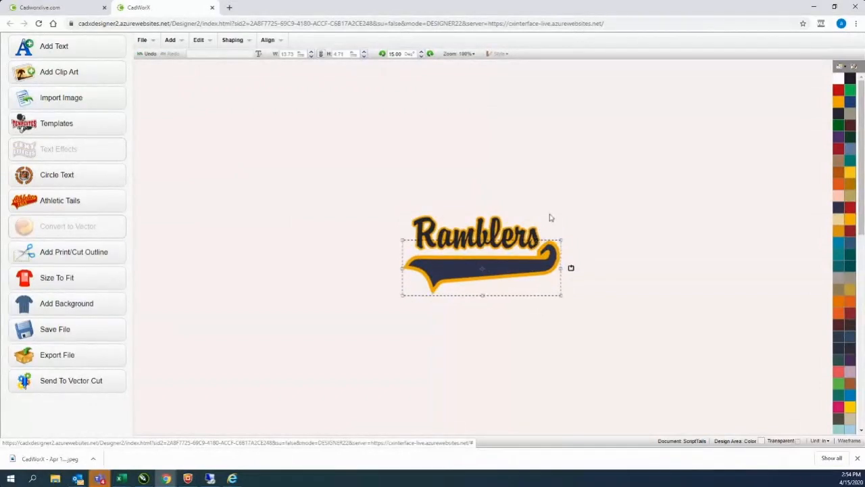
pyautogui.click(465, 174)
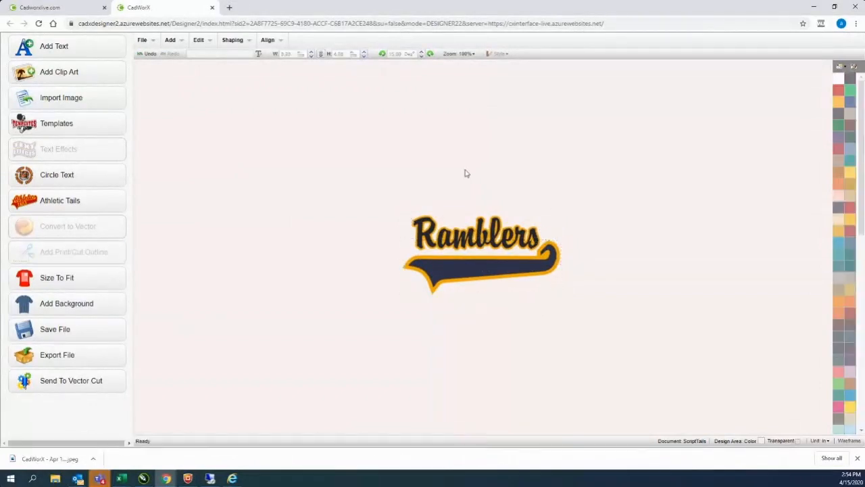
# Step: Remove the Contour effect from the athletic tail and accept the edit
pyautogui.click(465, 272)
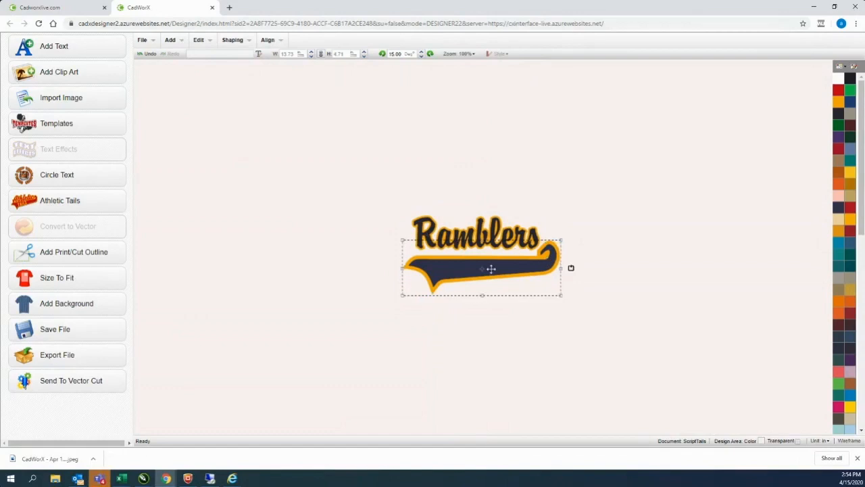
pyautogui.click(539, 183)
pyautogui.click(471, 273)
pyautogui.click(201, 40)
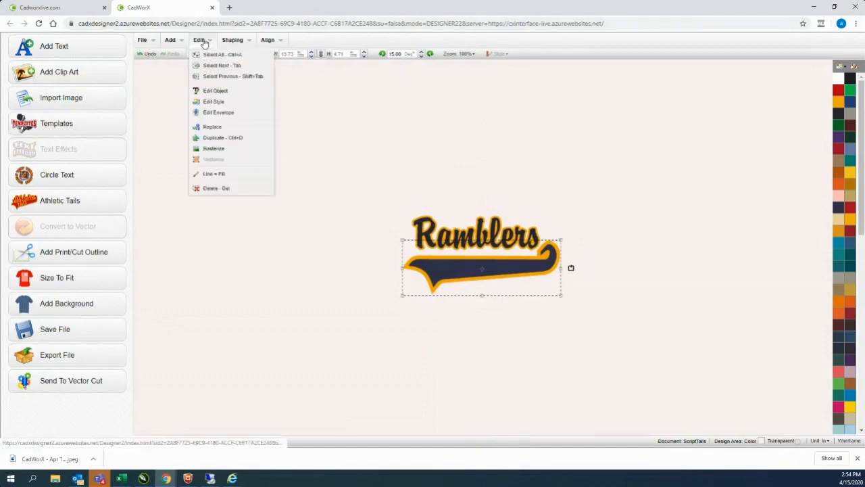
pyautogui.click(215, 90)
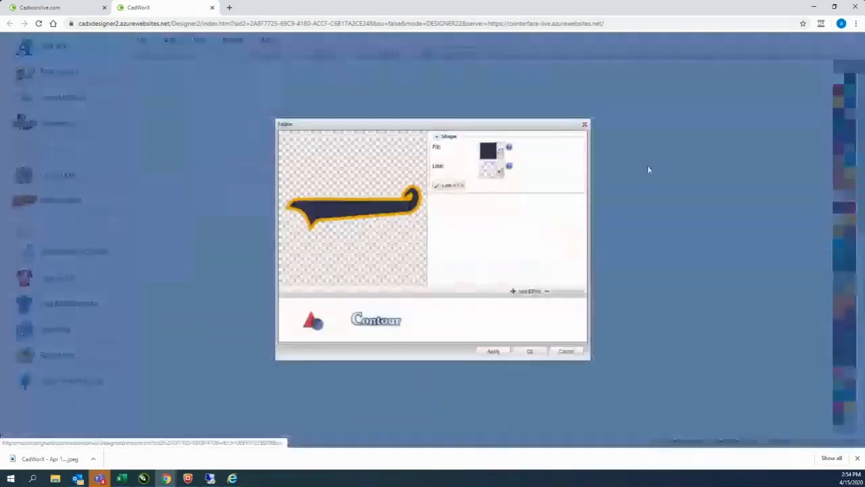
pyautogui.click(384, 324)
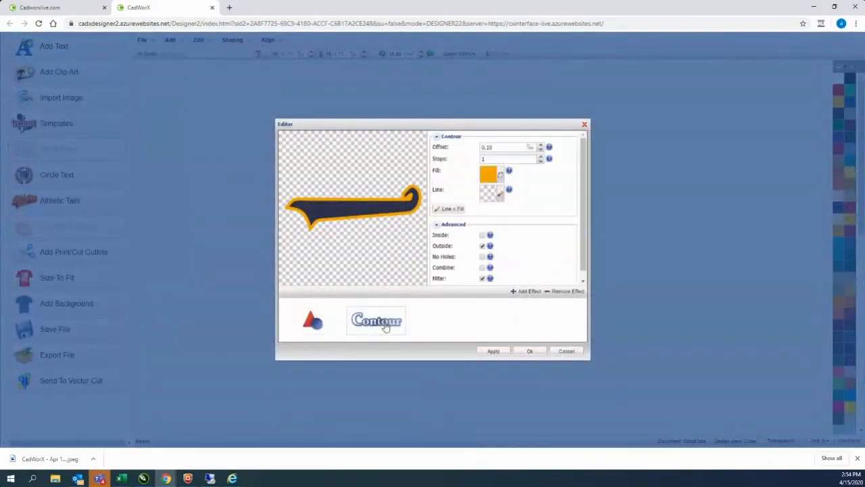
pyautogui.click(561, 291)
pyautogui.click(530, 351)
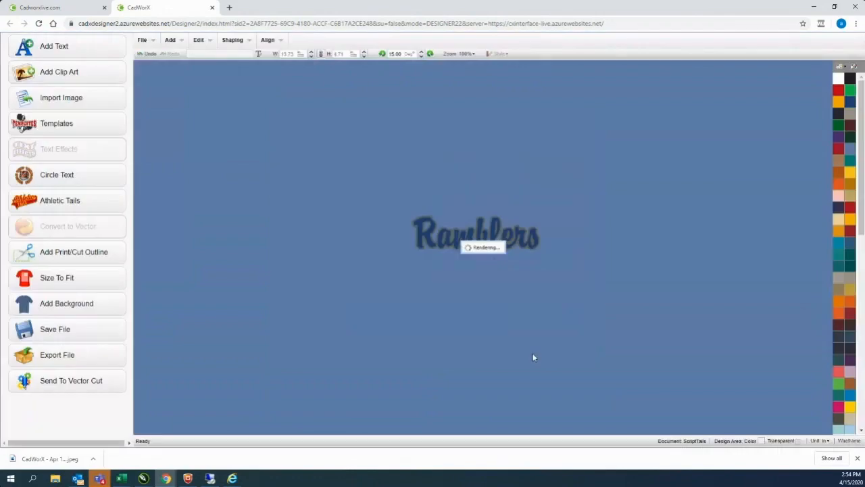
# Step: Remove the Contour effect from the Ramblers text and accept the edit
pyautogui.click(491, 242)
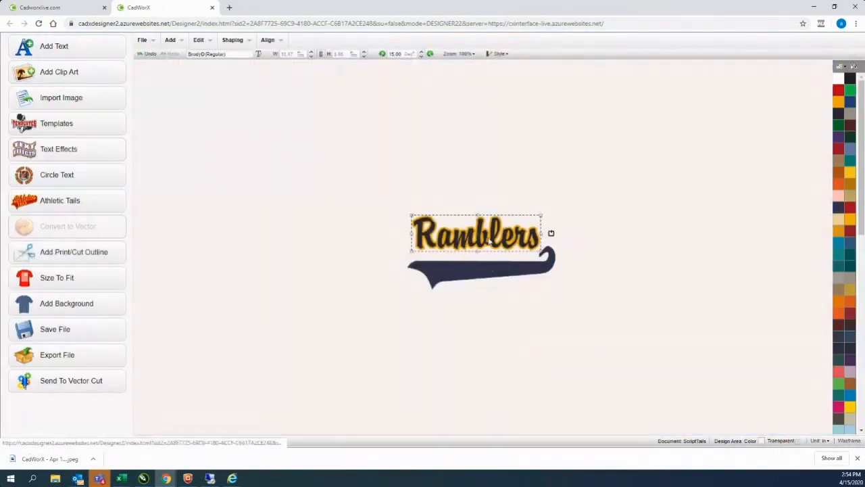
pyautogui.click(202, 42)
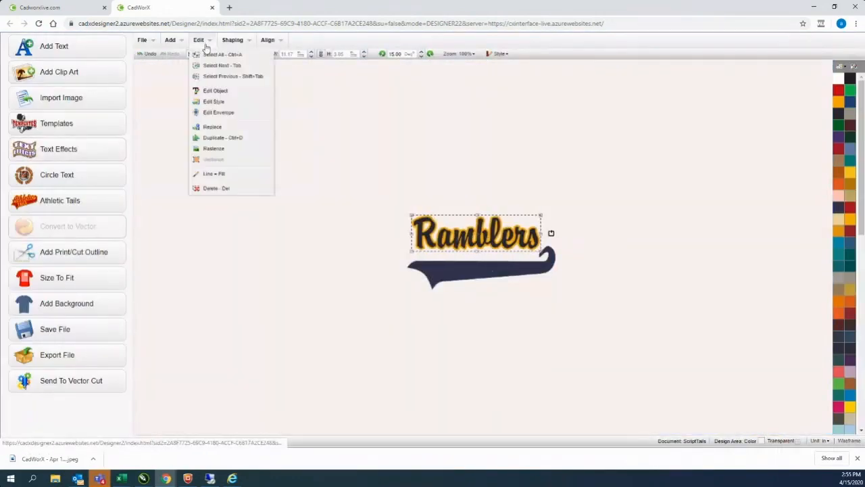
pyautogui.click(215, 90)
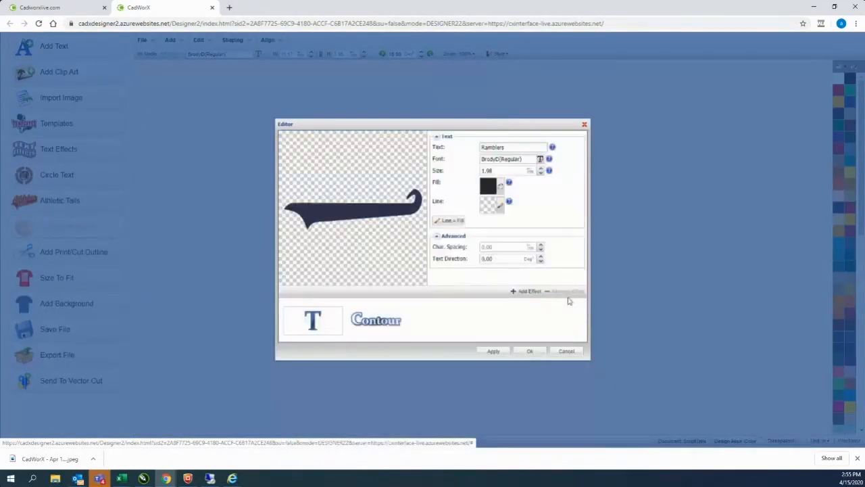
pyautogui.click(390, 322)
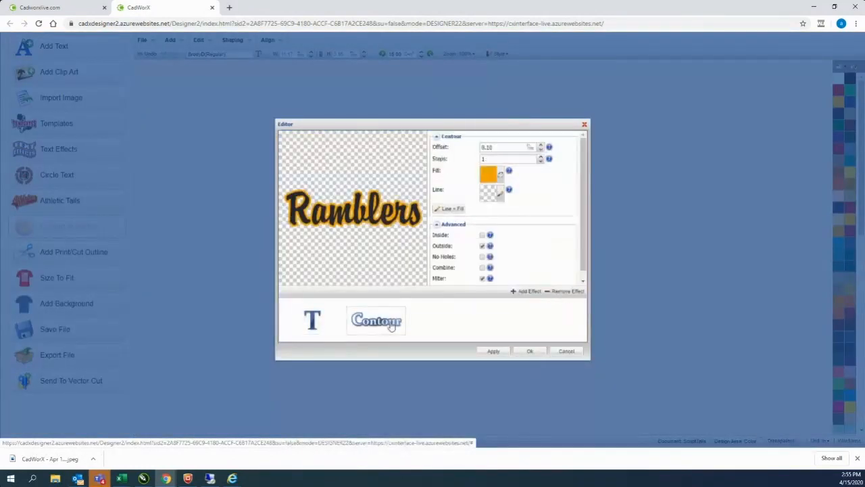
pyautogui.click(563, 291)
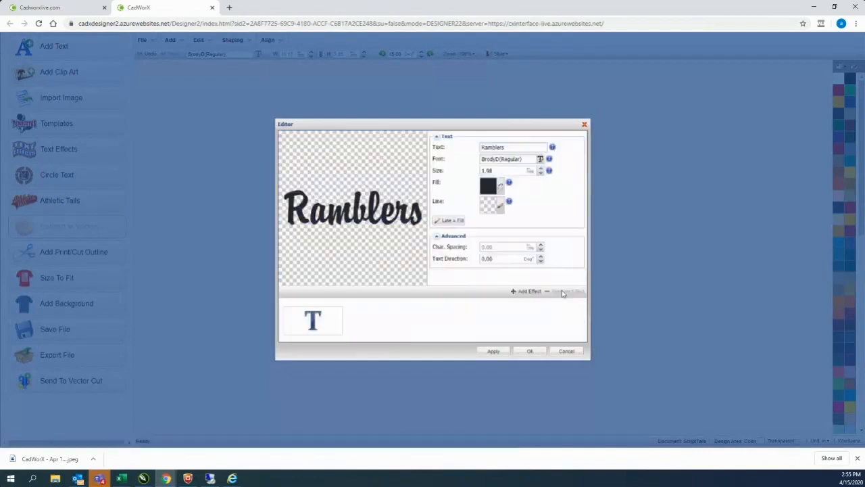
pyautogui.click(530, 351)
# Step: Move the tail up until its curled end touches the final letter of the Ramblers text
pyautogui.click(488, 262)
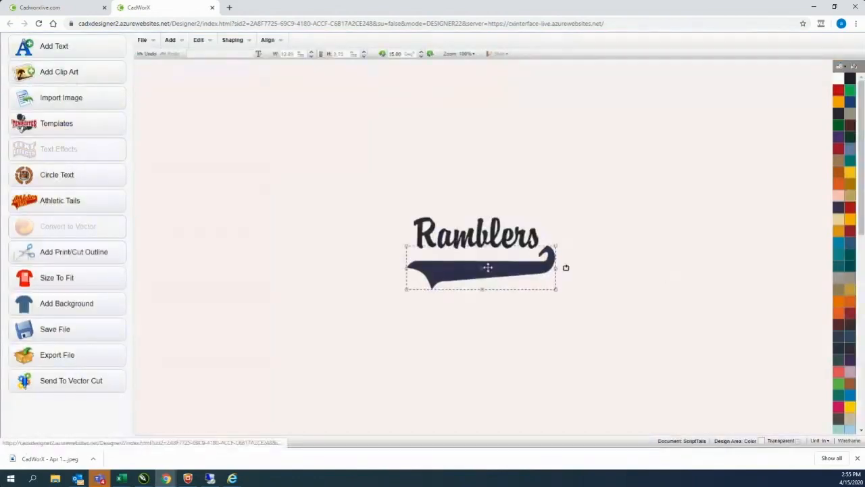
pyautogui.moveTo(488, 260); pyautogui.dragTo(486, 257)
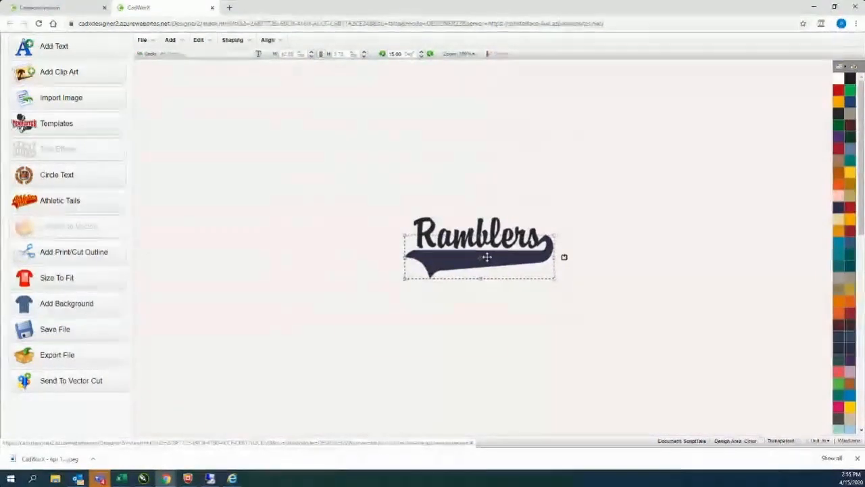
pyautogui.click(577, 224)
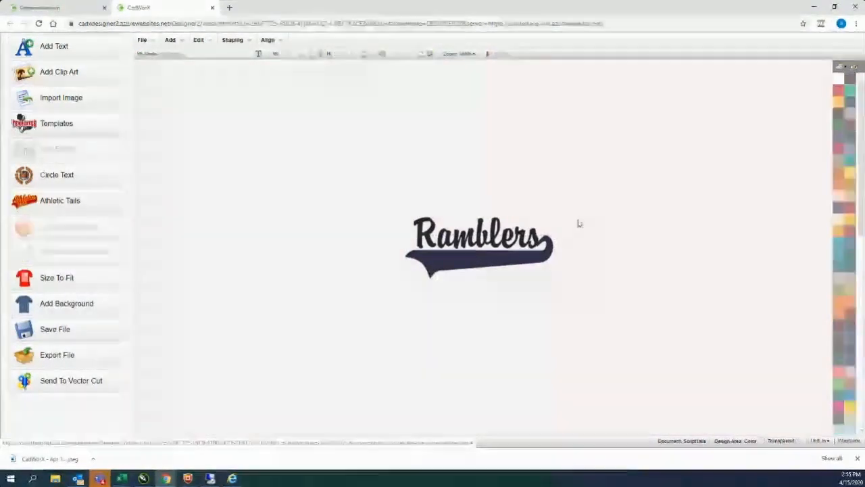
# Step: Weld the Ramblers text and the tail into a single shape
pyautogui.moveTo(313, 172); pyautogui.dragTo(686, 355)
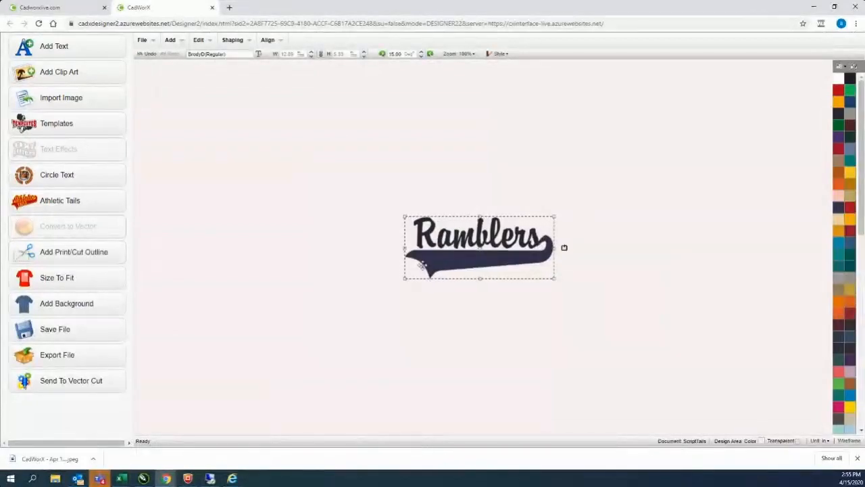
pyautogui.click(243, 42)
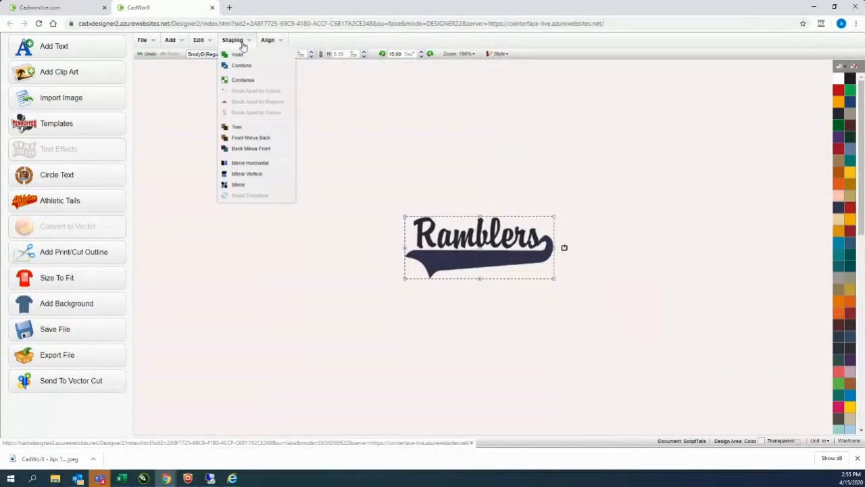
pyautogui.click(234, 58)
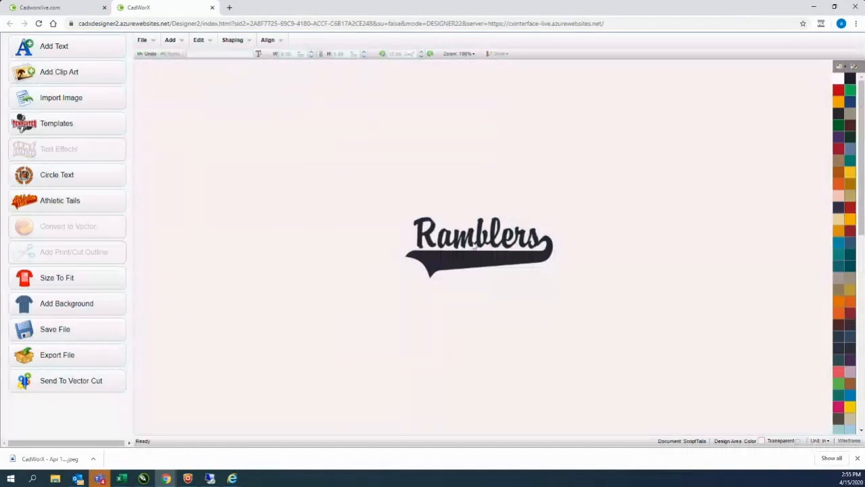
# Step: Move the welded Ramblers design higher on the canvas and add a Small Contour effect to it
pyautogui.moveTo(500, 260); pyautogui.dragTo(482, 235)
pyautogui.doubleClick(480, 215)
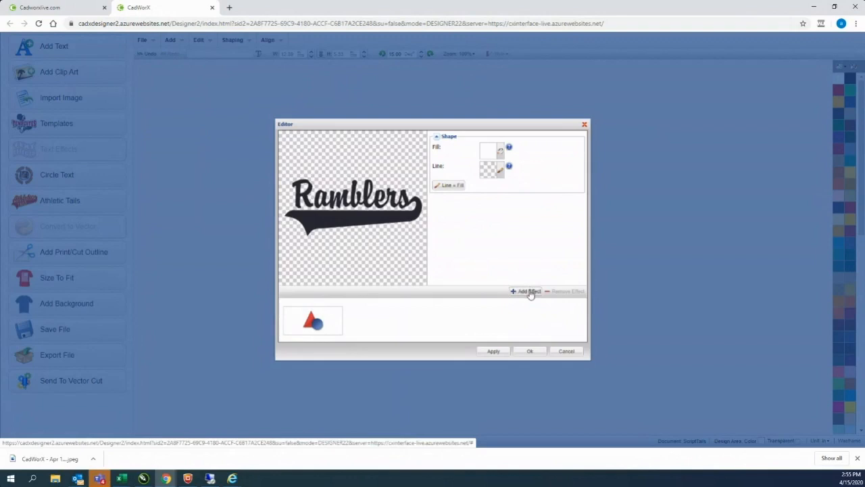
pyautogui.click(531, 291)
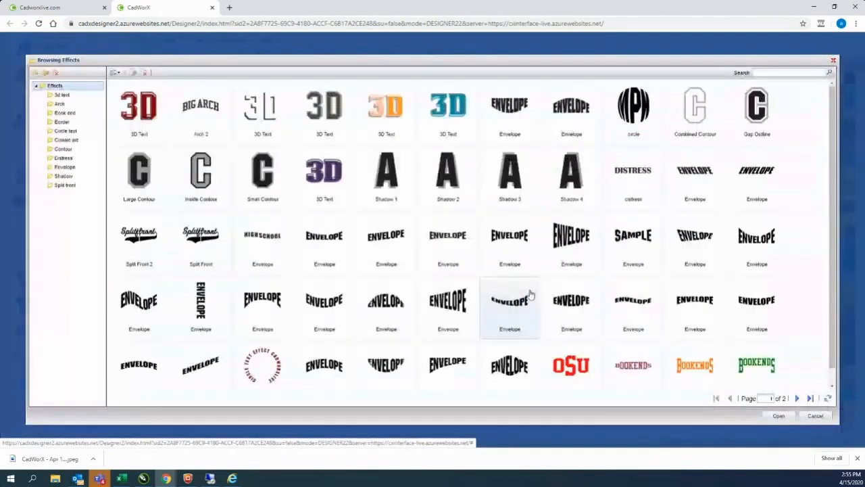
pyautogui.click(262, 174)
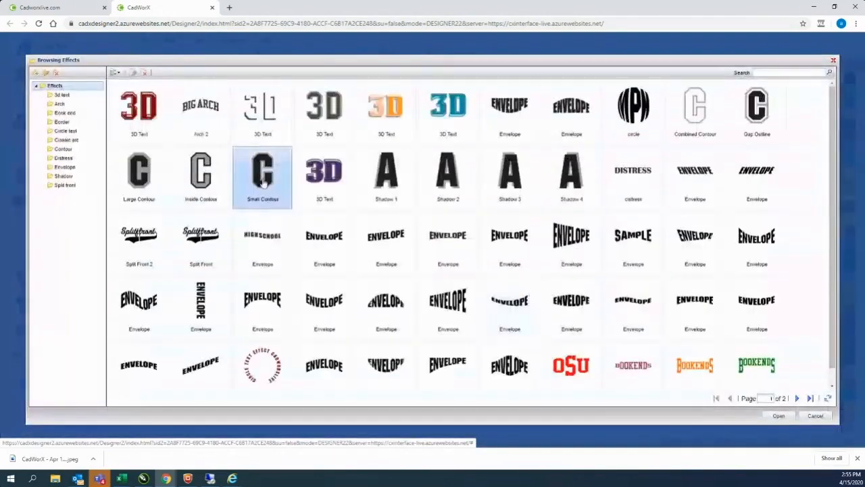
pyautogui.click(779, 416)
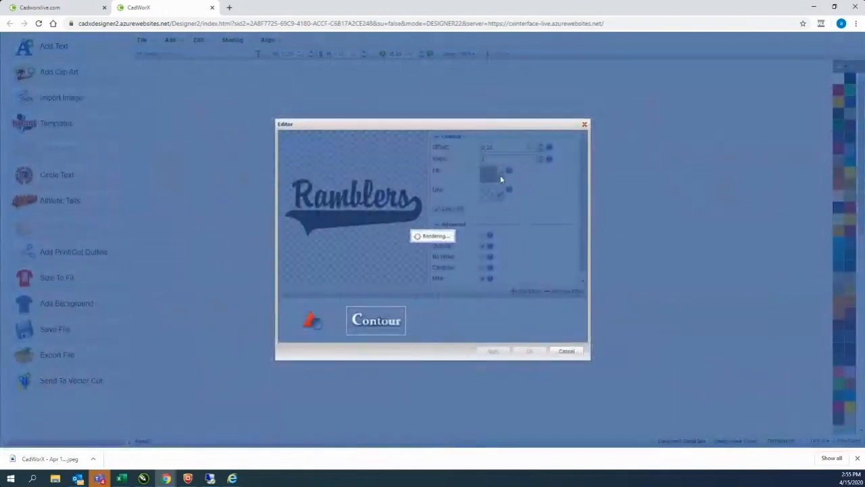
# Step: Fill the welded design's contour with solid Gold and apply it to the preview
pyautogui.click(499, 176)
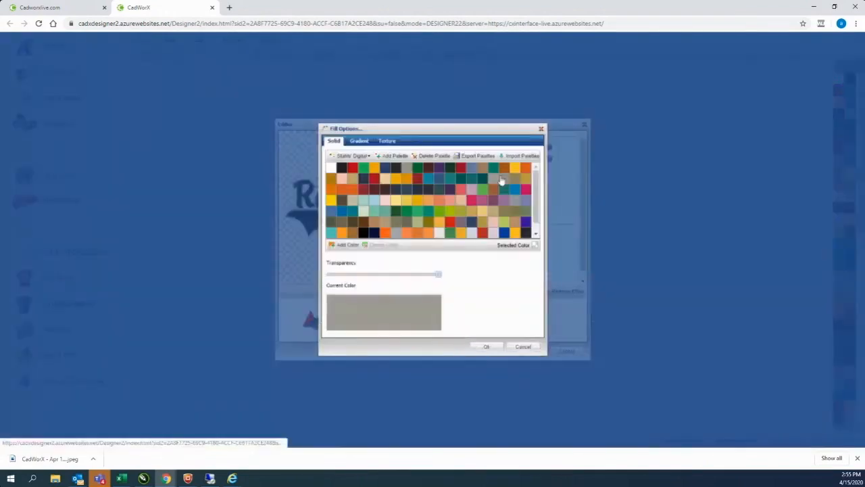
pyautogui.click(376, 169)
pyautogui.click(486, 346)
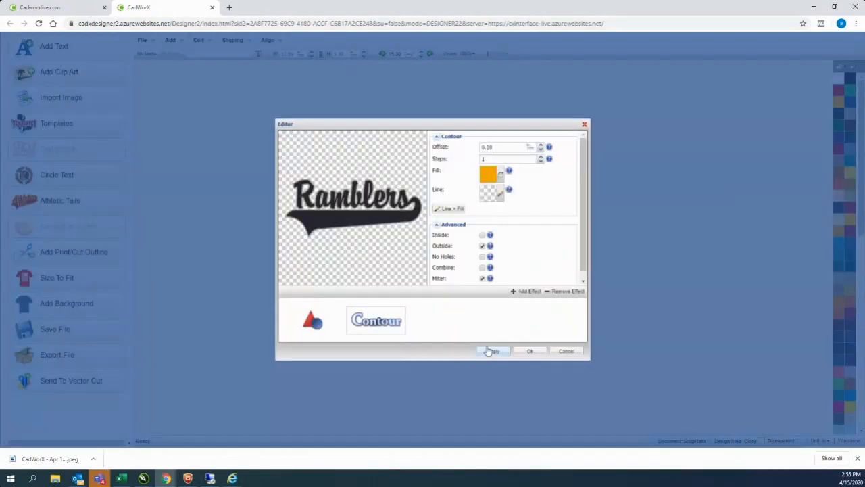
pyautogui.click(491, 351)
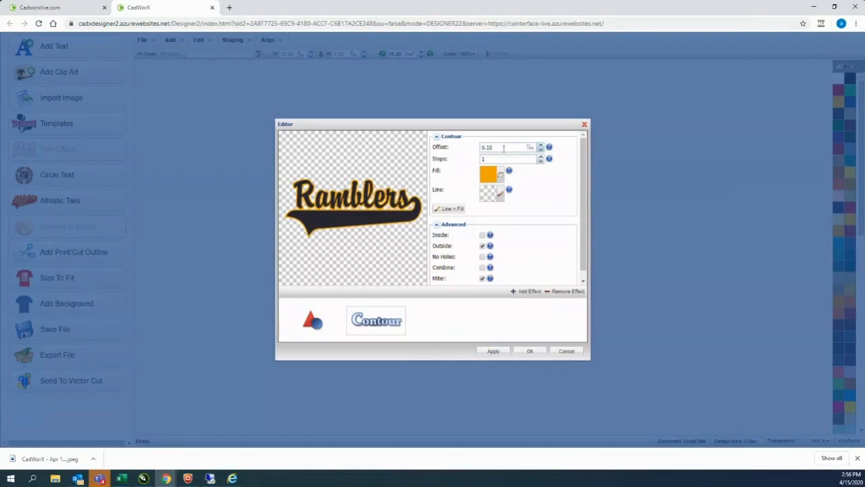
# Step: Set the contour offset to 0.15, enable No Holes, and accept the effect settings
pyautogui.click(483, 257)
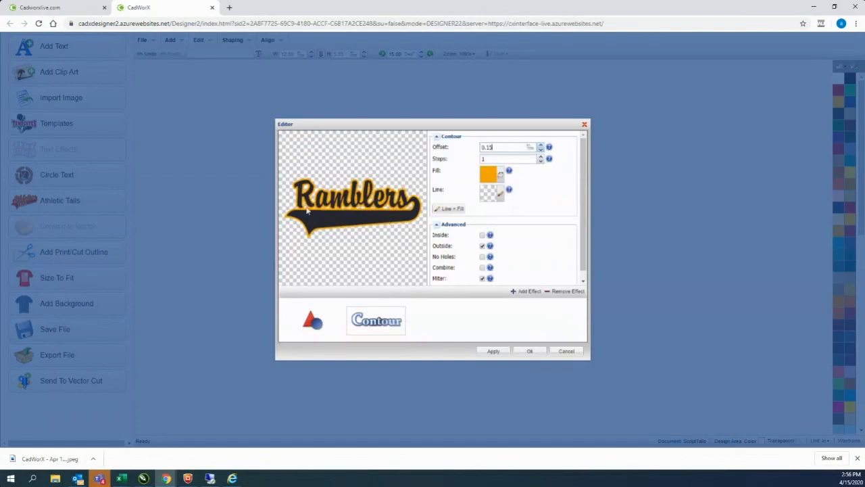
pyautogui.click(483, 257)
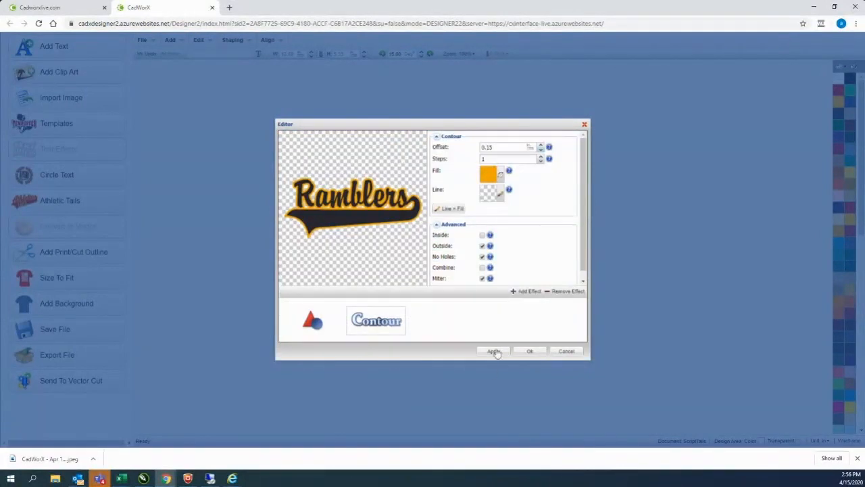
pyautogui.click(528, 352)
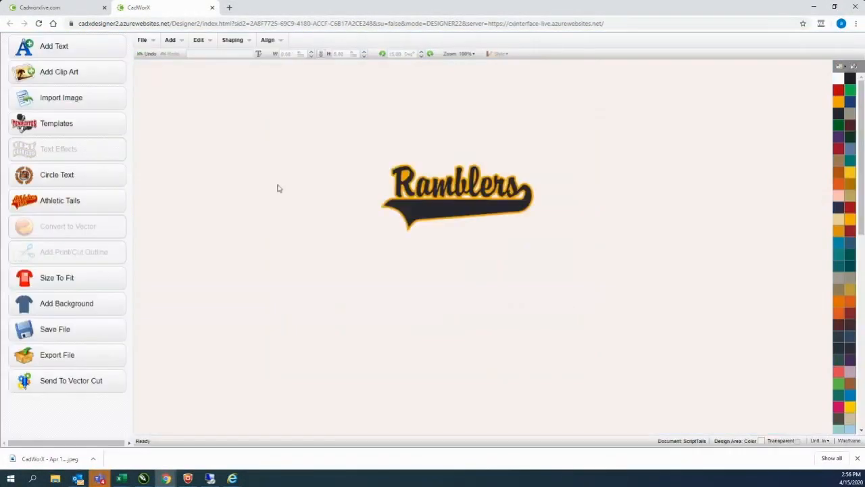
# Step: Try rotating the contoured Ramblers design 15 degrees counter-clockwise, and undo the rotation
pyautogui.moveTo(313, 129); pyautogui.dragTo(716, 320)
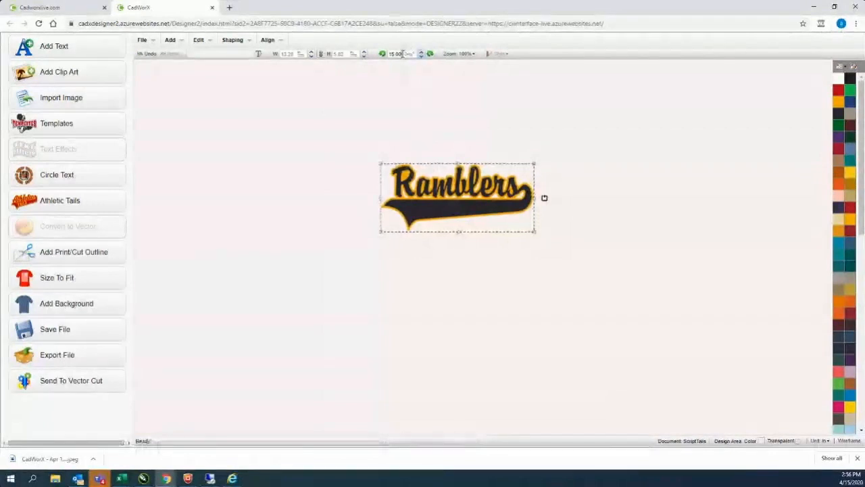
pyautogui.click(382, 56)
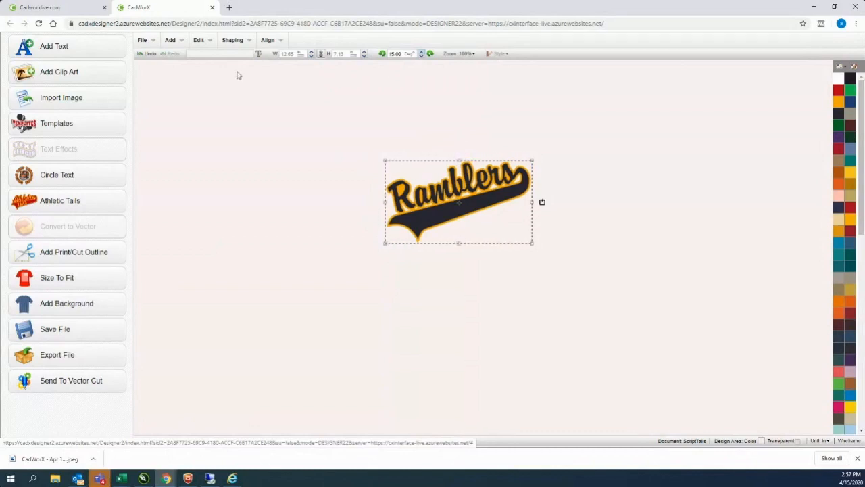
pyautogui.click(141, 60)
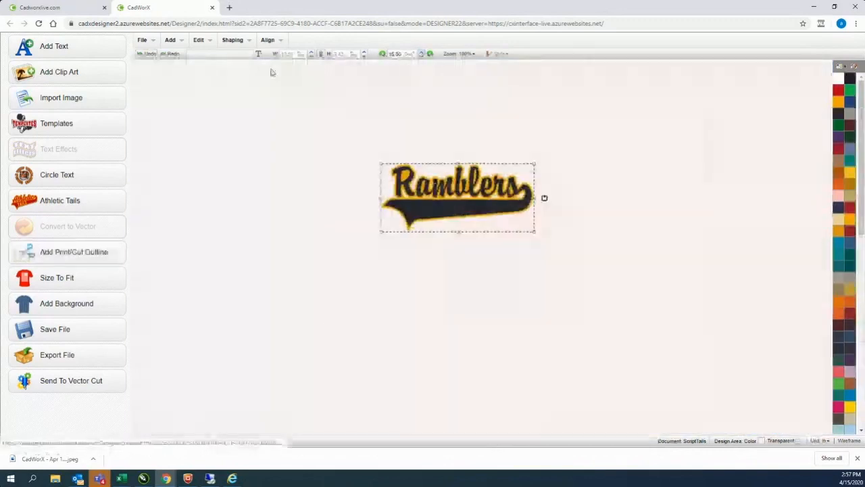
# Step: Undo the gold contour effect on the welded Ramblers design
pyautogui.click(232, 41)
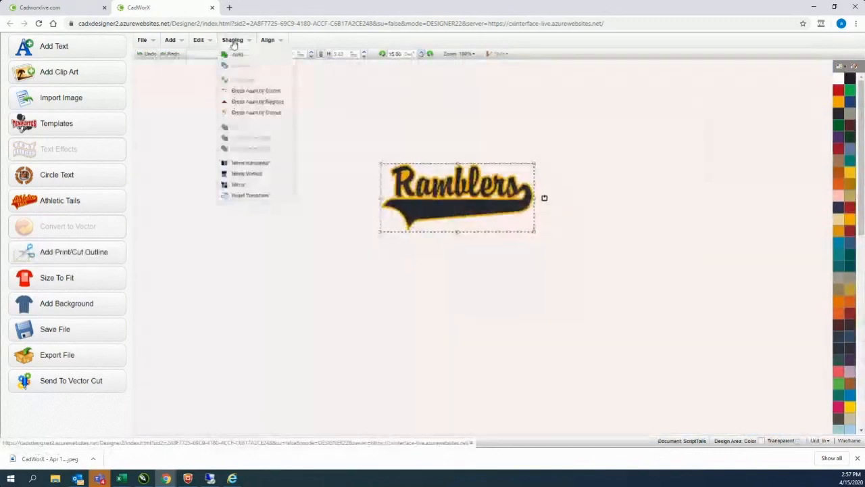
pyautogui.click(327, 253)
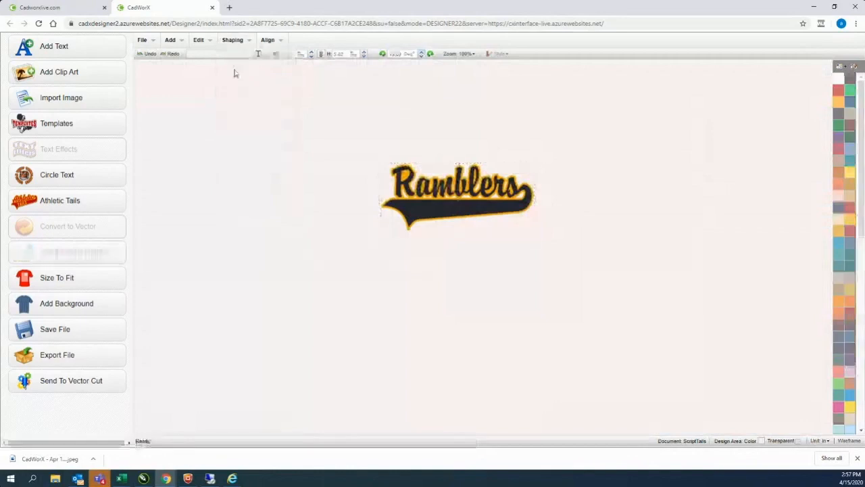
pyautogui.click(151, 54)
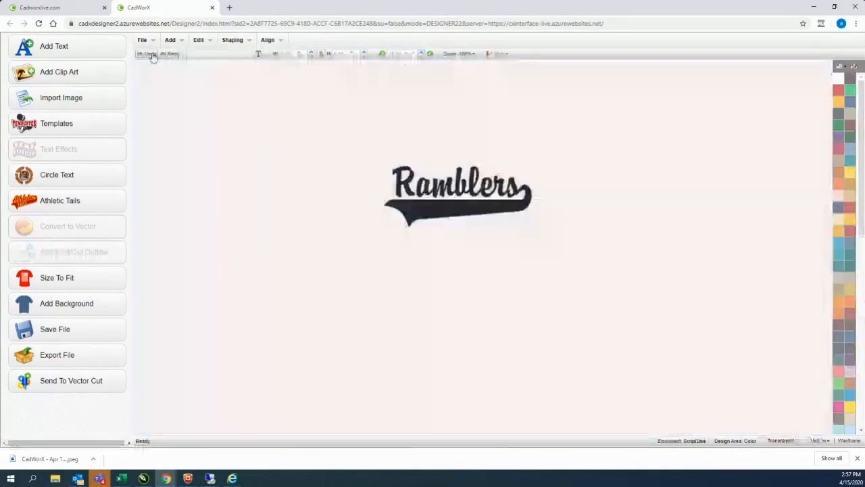
# Step: Recolour the welded Ramblers design orange and add the Small Contour effect to it
pyautogui.moveTo(297, 116); pyautogui.dragTo(653, 328)
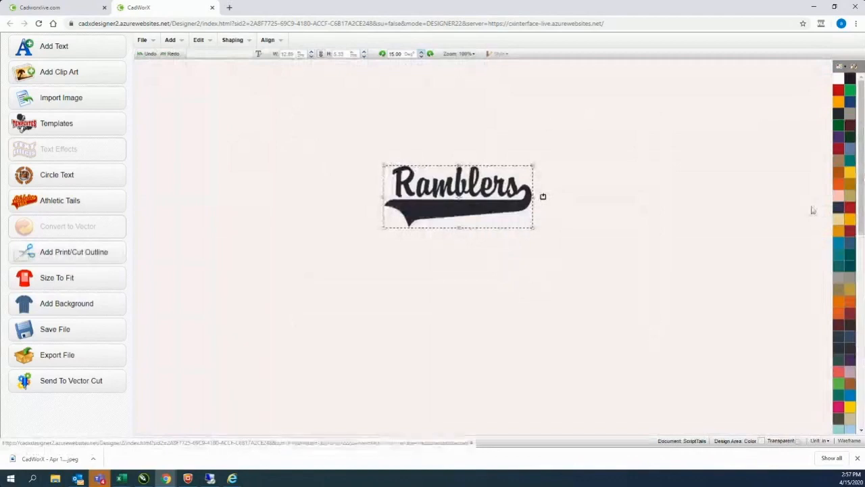
pyautogui.click(838, 103)
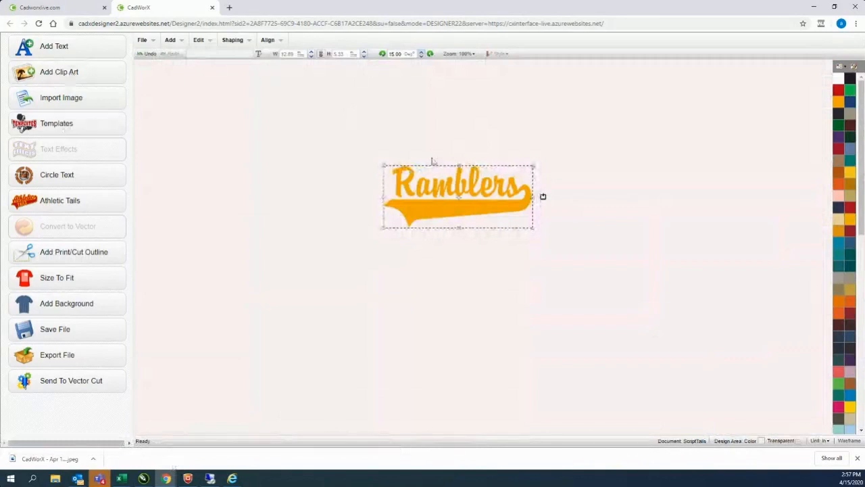
pyautogui.click(198, 40)
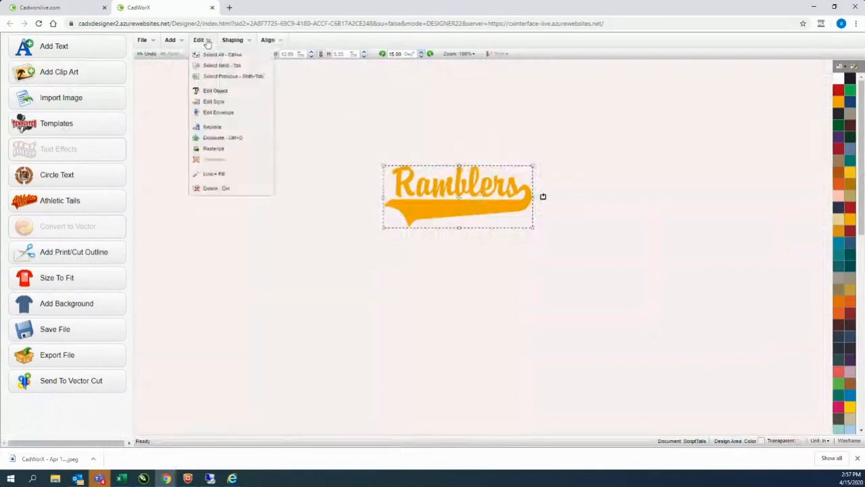
pyautogui.click(218, 93)
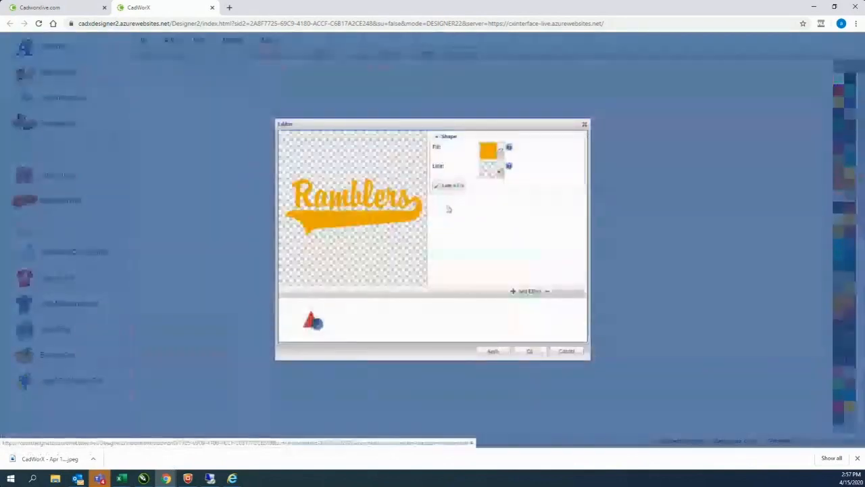
pyautogui.click(526, 292)
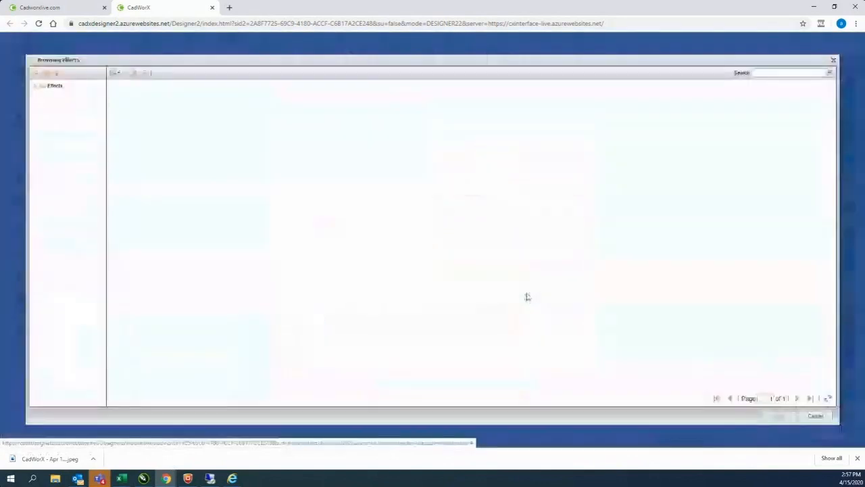
pyautogui.click(263, 175)
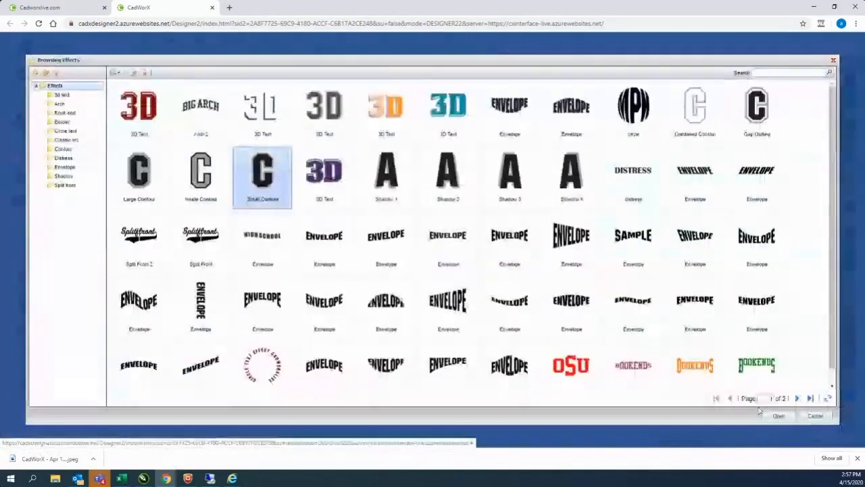
pyautogui.click(778, 416)
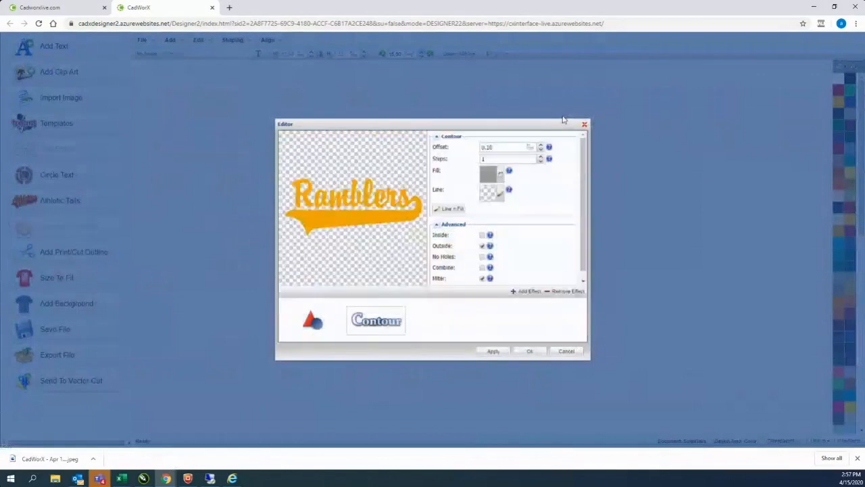
# Step: Fill the contour around the Ramblers design with solid black and accept the effect
pyautogui.click(502, 176)
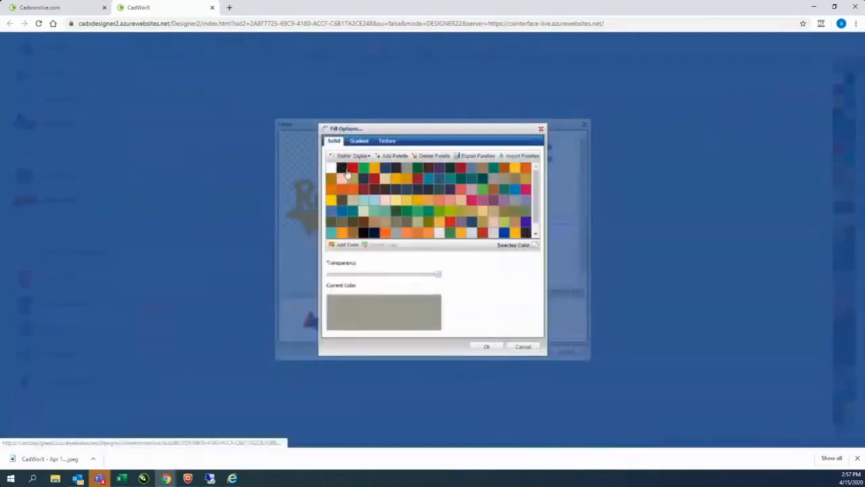
pyautogui.click(342, 168)
pyautogui.click(492, 348)
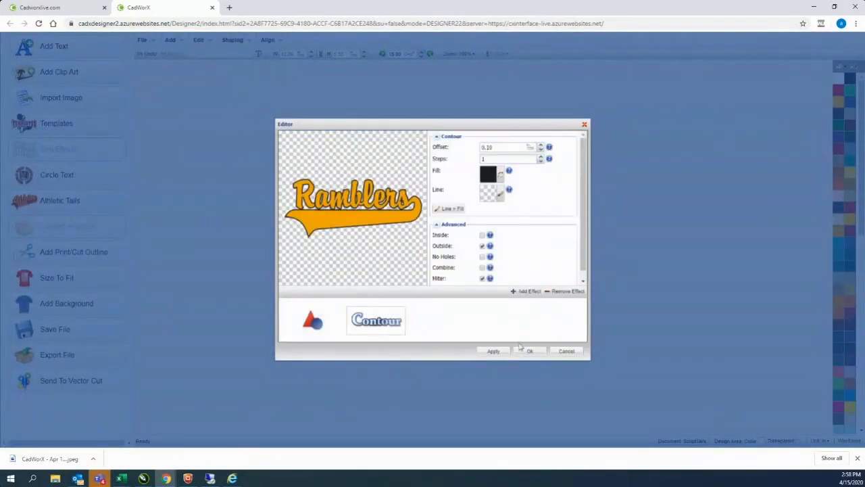
pyautogui.click(529, 350)
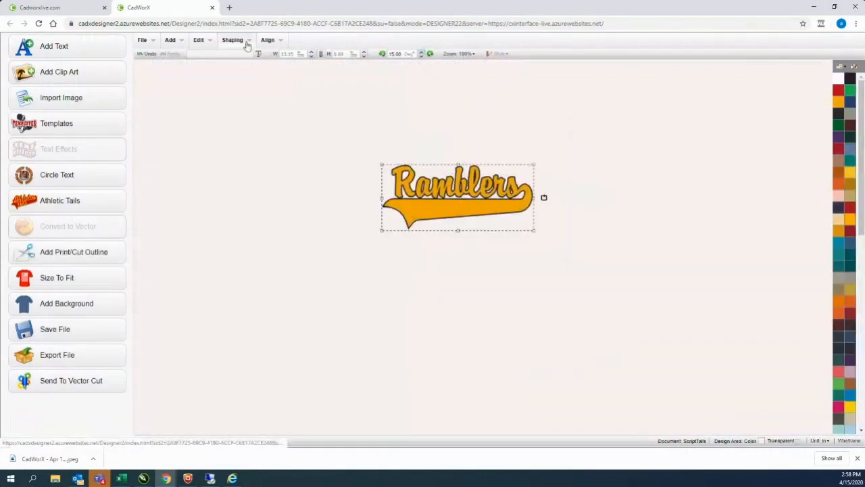
pyautogui.click(248, 42)
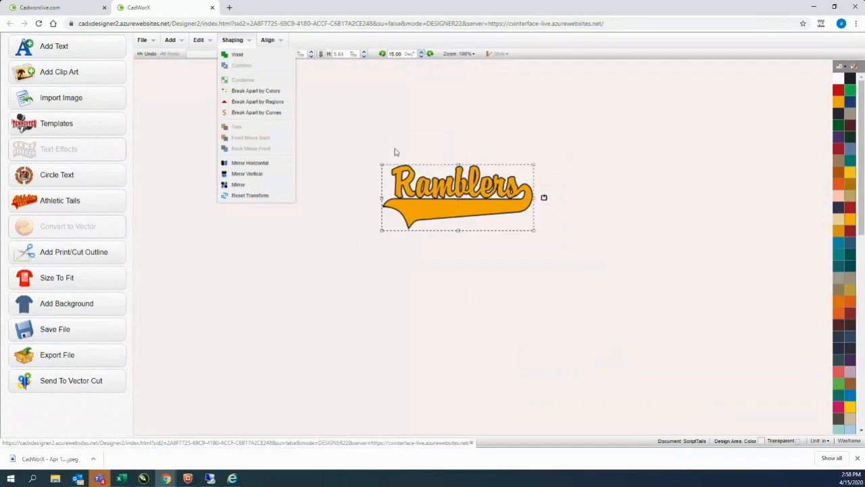
pyautogui.click(497, 150)
pyautogui.click(482, 204)
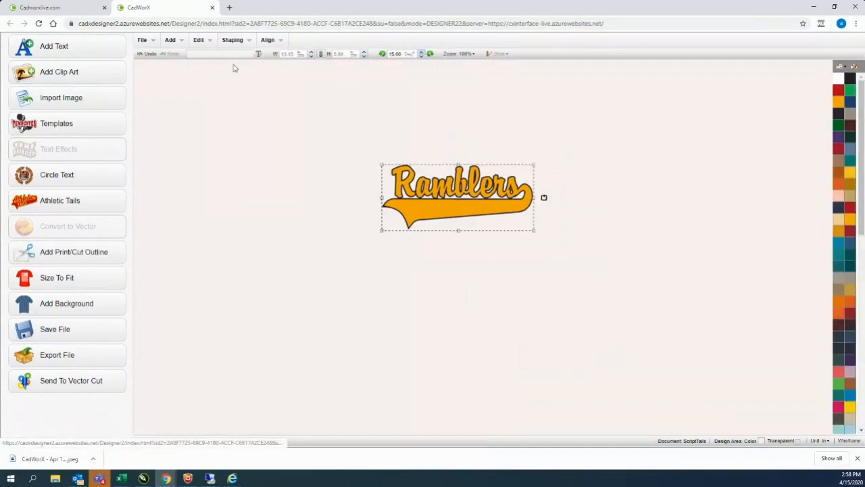
# Step: Reopen the Ramblers design's Contour effect, enable Combine, and accept the settings
pyautogui.click(201, 41)
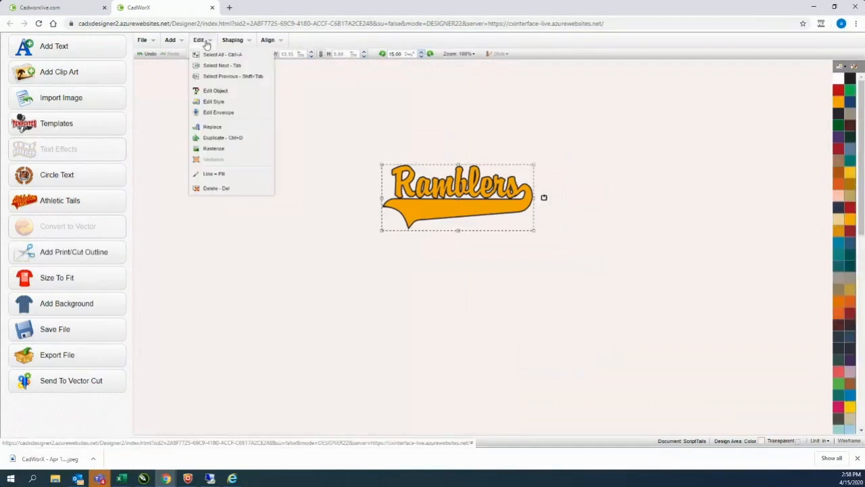
pyautogui.click(215, 91)
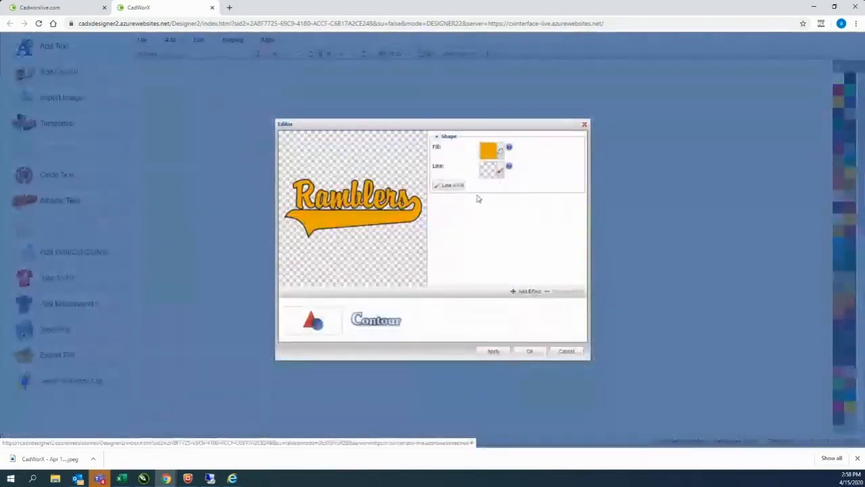
pyautogui.click(396, 326)
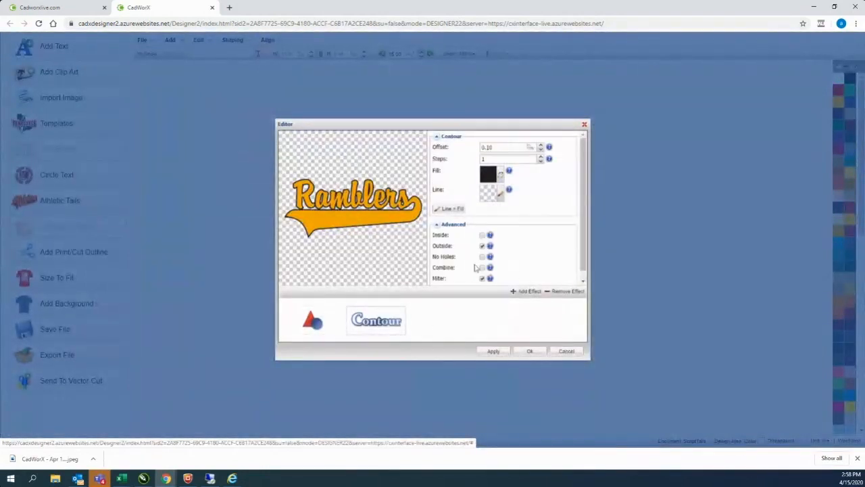
pyautogui.click(482, 267)
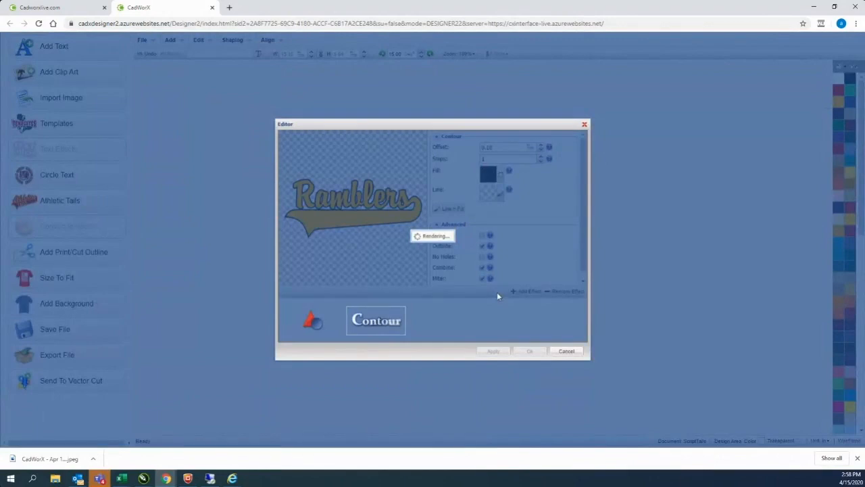
pyautogui.click(531, 351)
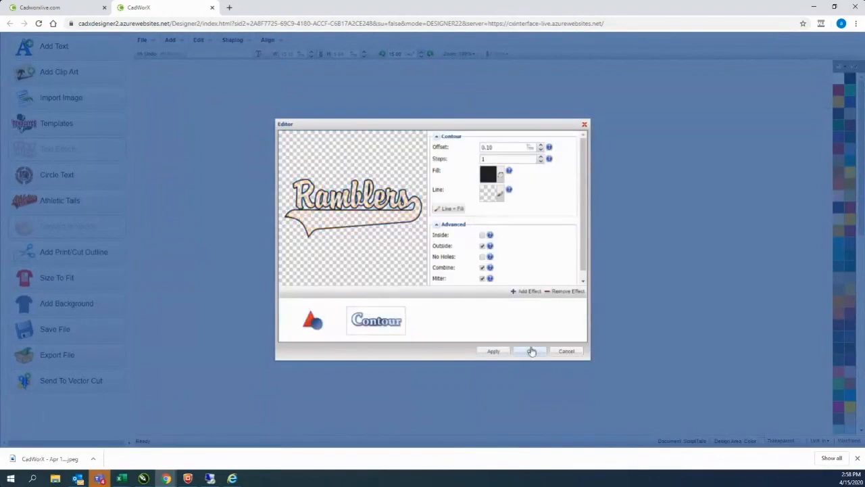
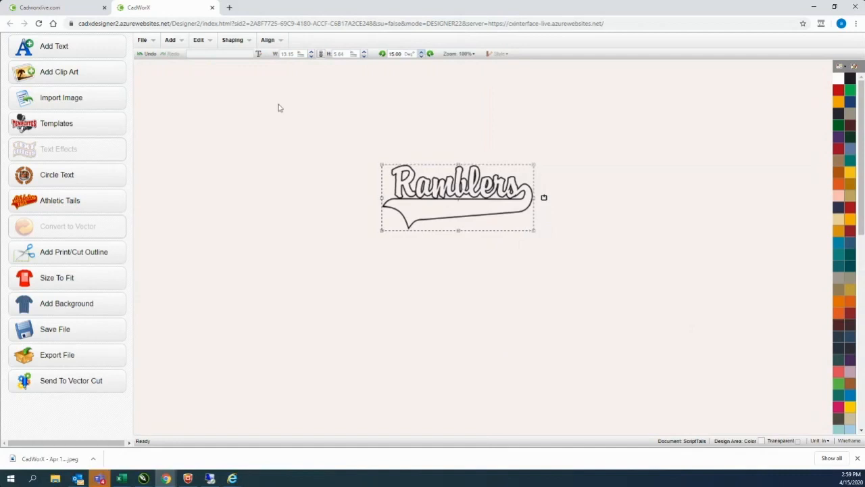
# Step: Undo the contour changes, the orange recolouring and the weld of the Ramblers text and tail
pyautogui.click(143, 55)
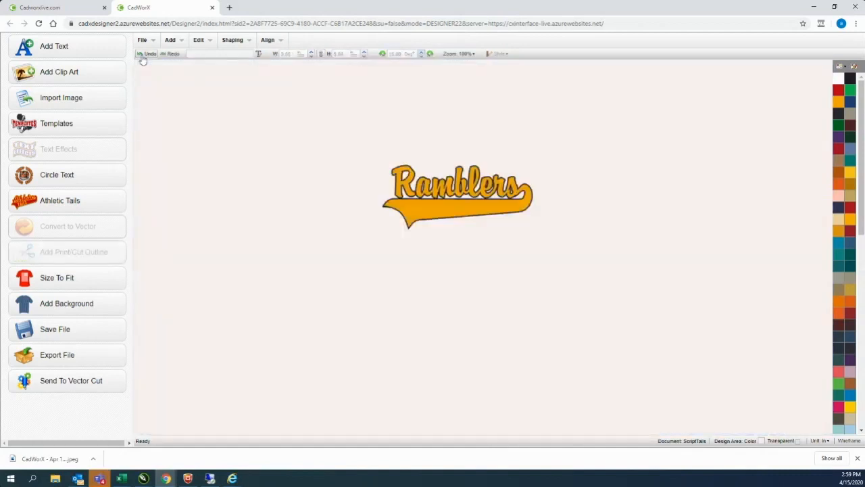
pyautogui.click(143, 55)
pyautogui.click(143, 55)
pyautogui.click(143, 55)
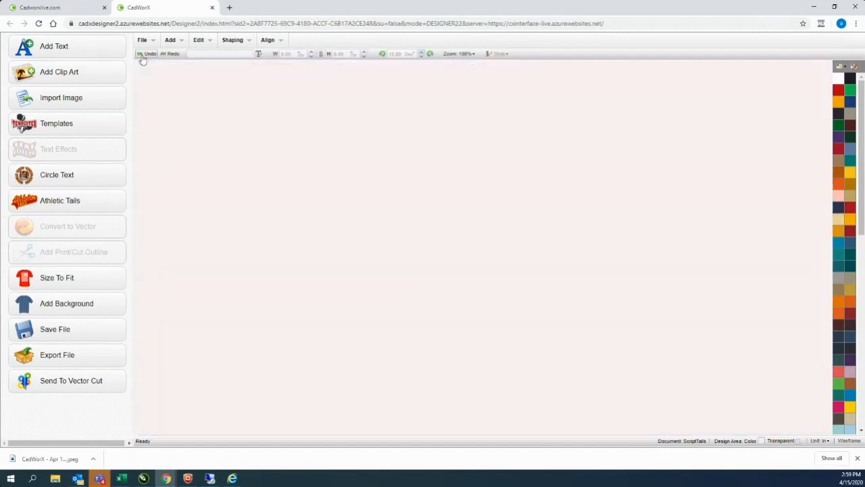
# Step: Move the athletic tail clear below the Ramblers text and deselect it
pyautogui.click(521, 257)
pyautogui.moveTo(521, 257); pyautogui.dragTo(508, 284)
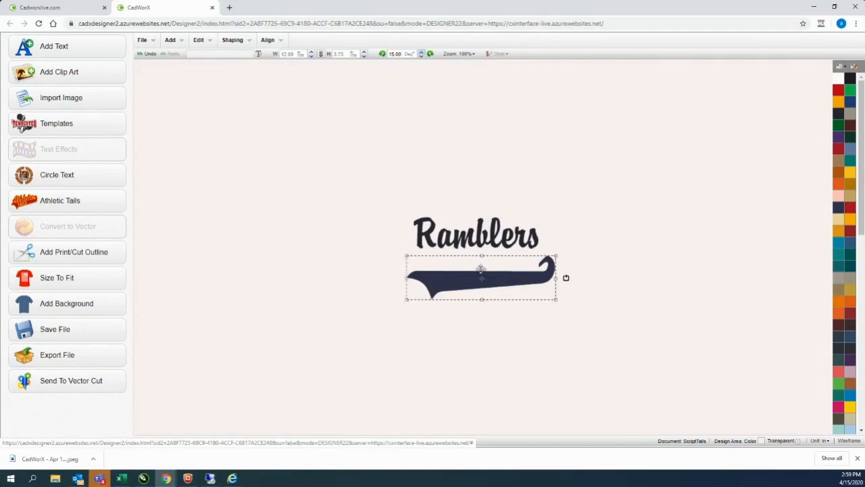
pyautogui.click(206, 137)
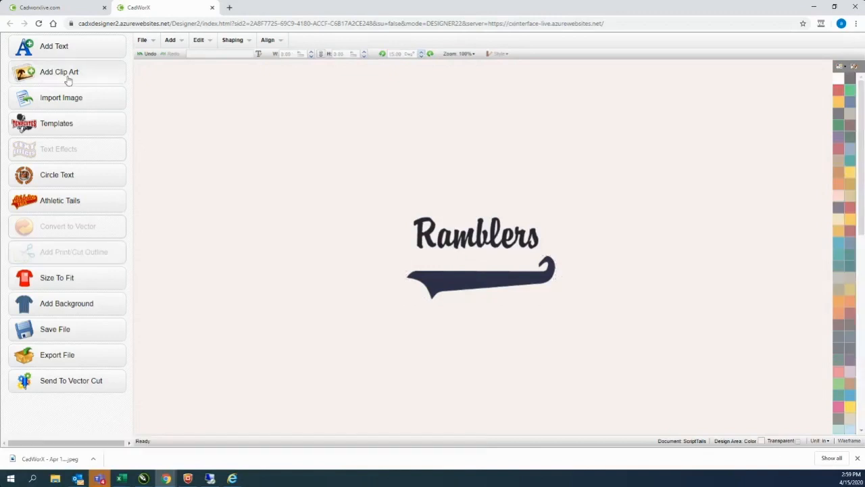
# Step: Add a new text object reading ALLSTAR
pyautogui.click(59, 53)
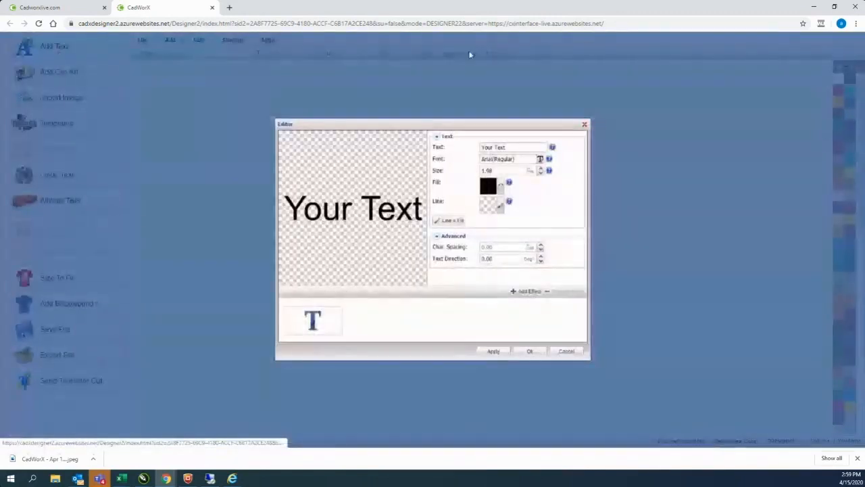
pyautogui.click(529, 148)
pyautogui.press('BackSpace')
pyautogui.write('all')
pyautogui.press('BackSpace')
pyautogui.press('BackSpace')
pyautogui.press('BackSpace')
pyautogui.write('ALLST')
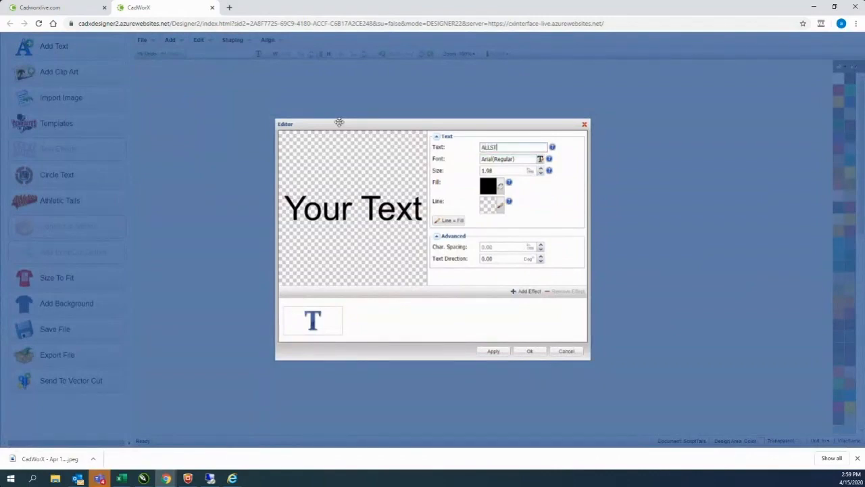
pyautogui.write('AR')
# Step: Set the ALLSTAR text to the Aero-Plain font from the Basic category and place it in the design
pyautogui.click(541, 159)
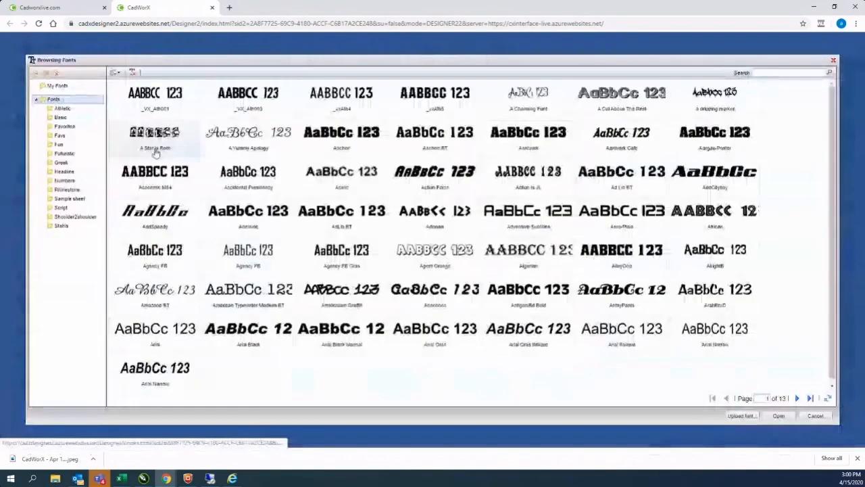
pyautogui.click(62, 108)
pyautogui.click(60, 117)
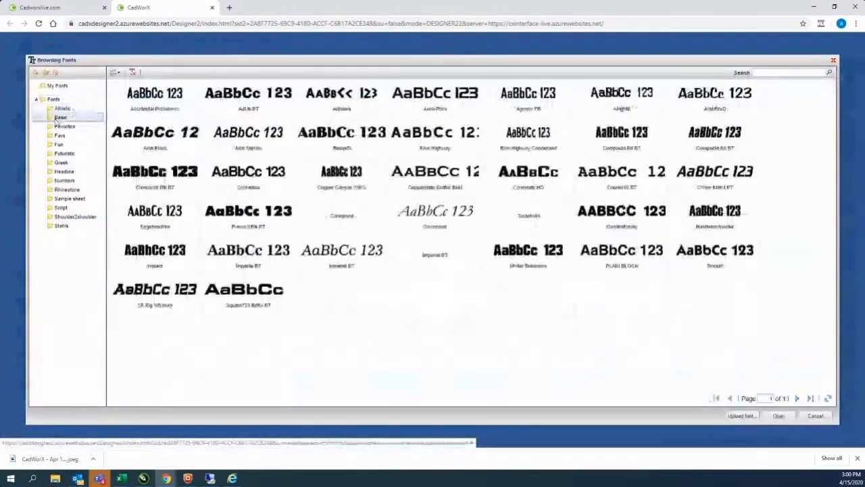
pyautogui.click(434, 98)
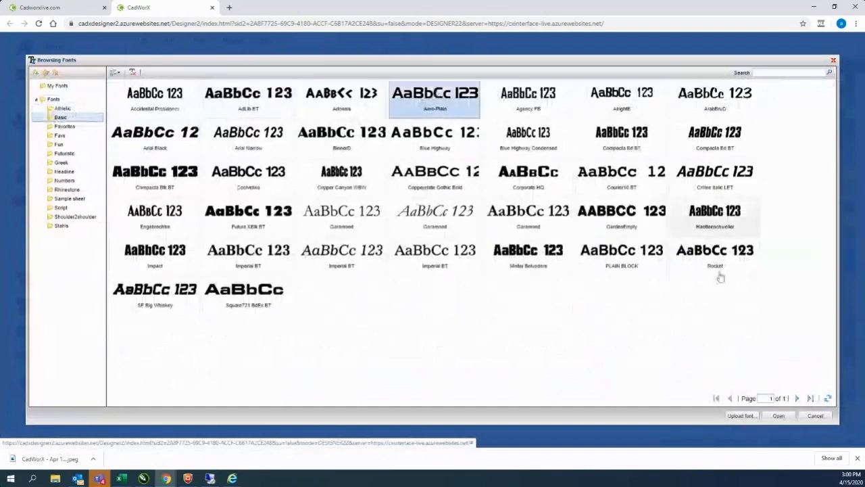
pyautogui.click(780, 414)
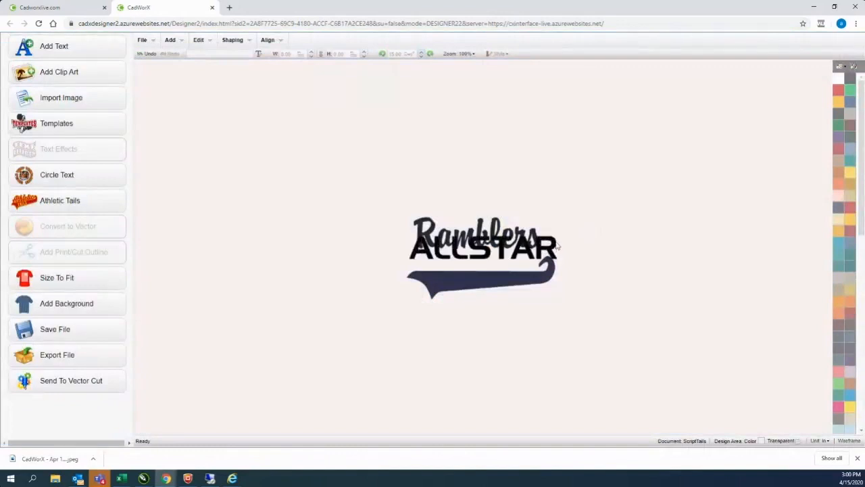
# Step: Recolour the ALLSTAR text yellow-gold, shrink it to about 5.4 in wide, and position it inside the athletic tail
pyautogui.click(547, 248)
pyautogui.click(849, 176)
pyautogui.moveTo(410, 258); pyautogui.dragTo(460, 257)
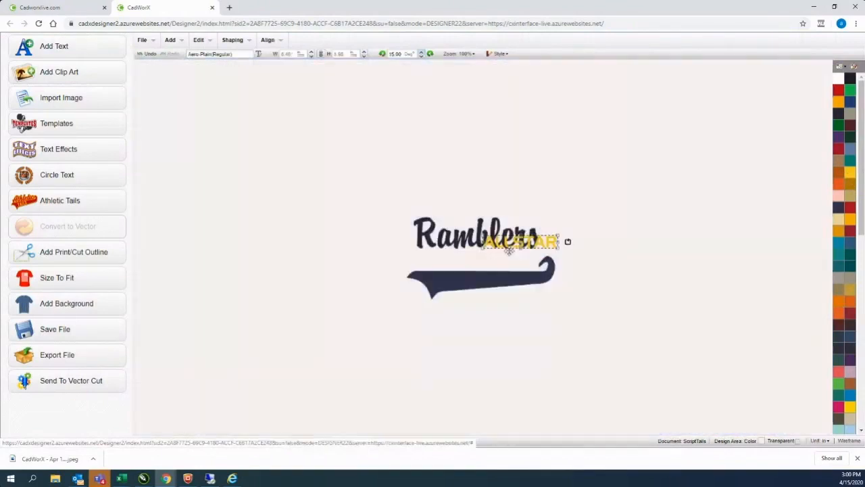
pyautogui.moveTo(518, 243); pyautogui.dragTo(478, 278)
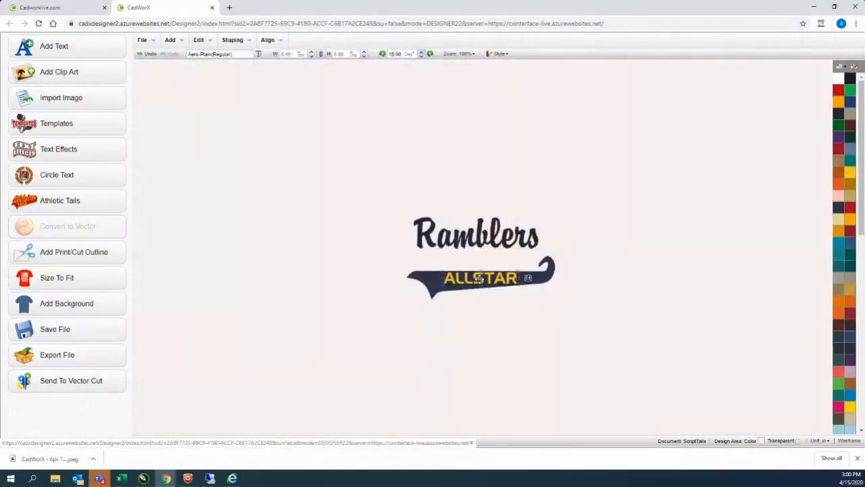
pyautogui.moveTo(444, 287); pyautogui.dragTo(457, 285)
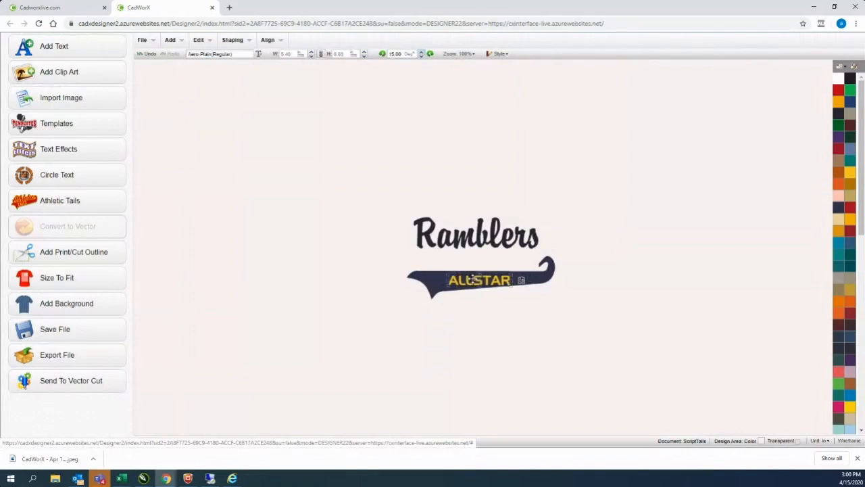
# Step: Select the ALLSTAR text together with the athletic tail and combine them into one shape
pyautogui.click(484, 297)
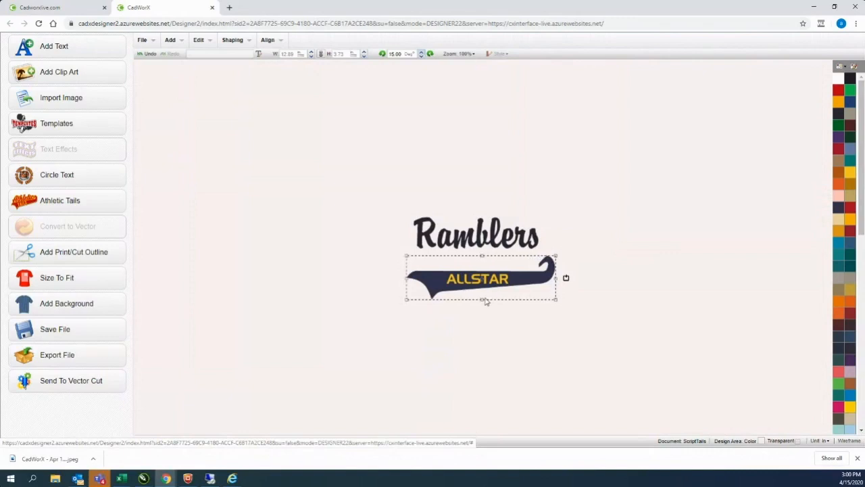
pyautogui.click(485, 338)
pyautogui.moveTo(355, 236); pyautogui.dragTo(670, 374)
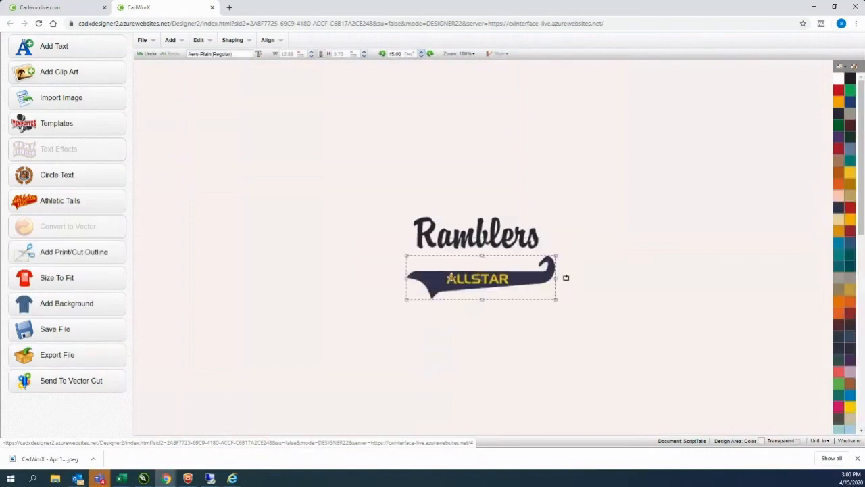
pyautogui.click(233, 41)
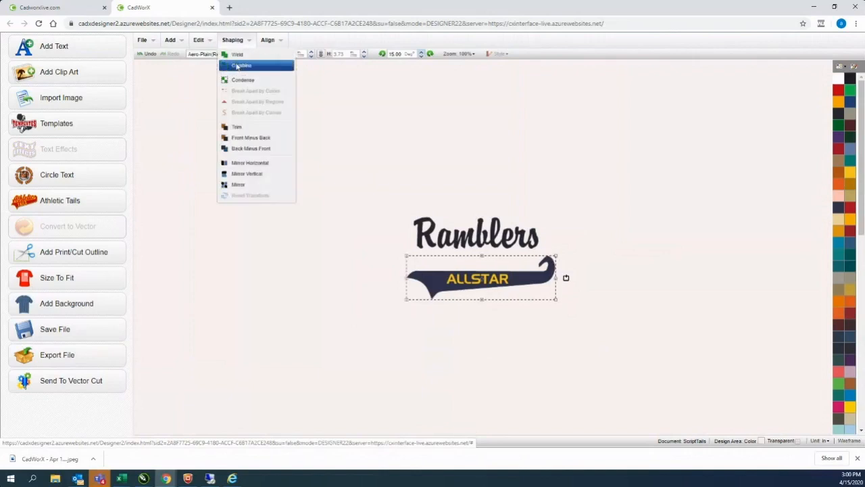
pyautogui.click(237, 65)
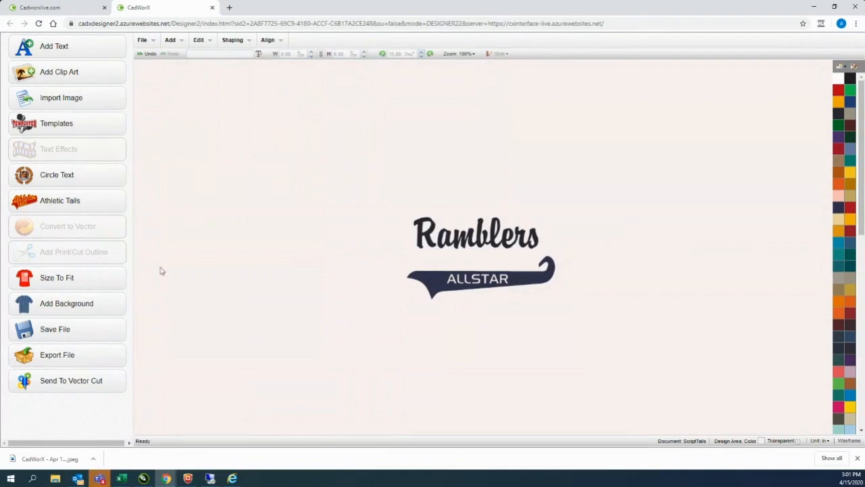
# Step: Open the font browser for a new text object and inspect the form for importing a TTF or ZIP font
pyautogui.click(42, 47)
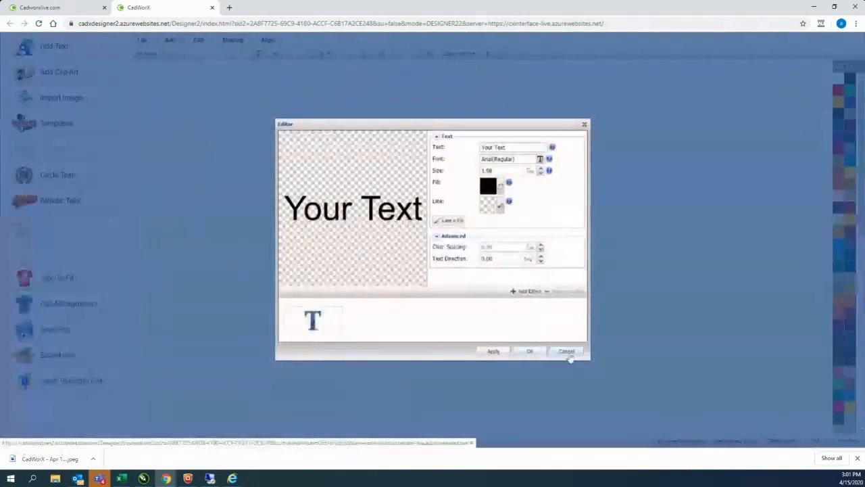
pyautogui.click(566, 351)
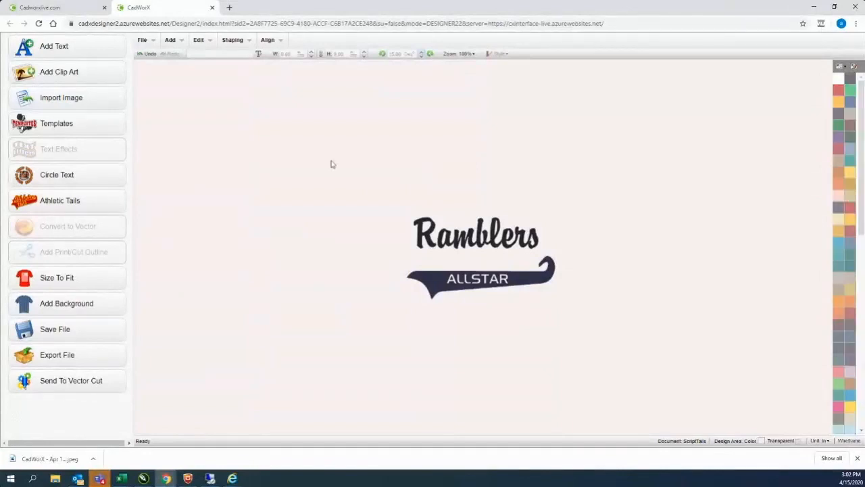
pyautogui.click(52, 54)
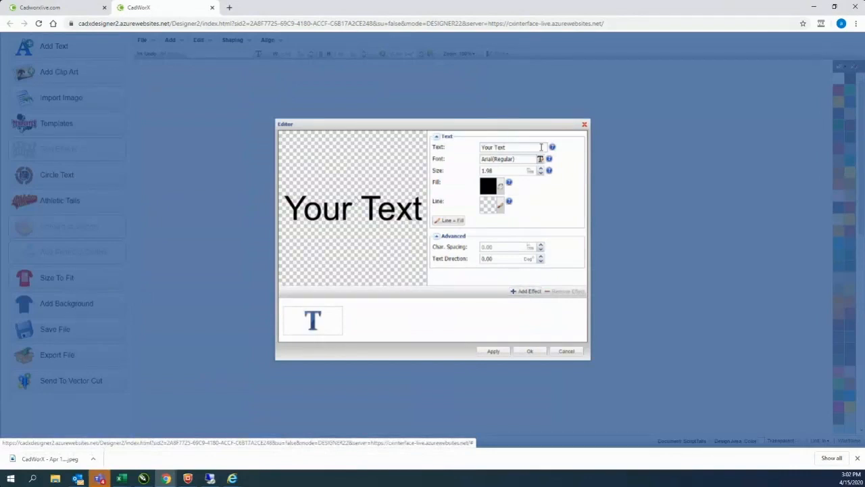
pyautogui.click(540, 161)
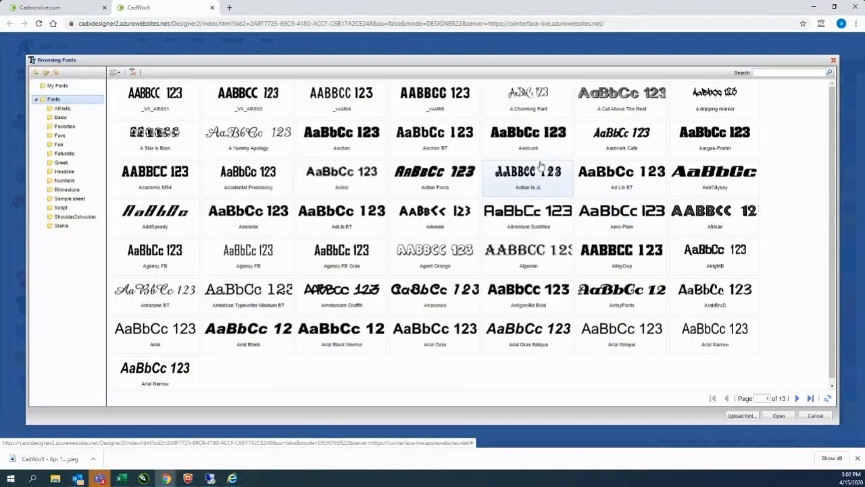
pyautogui.click(742, 417)
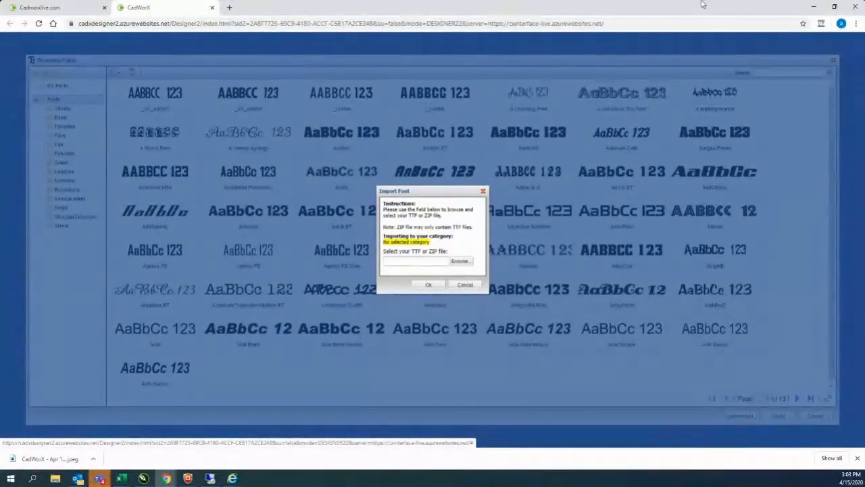
pyautogui.click(430, 285)
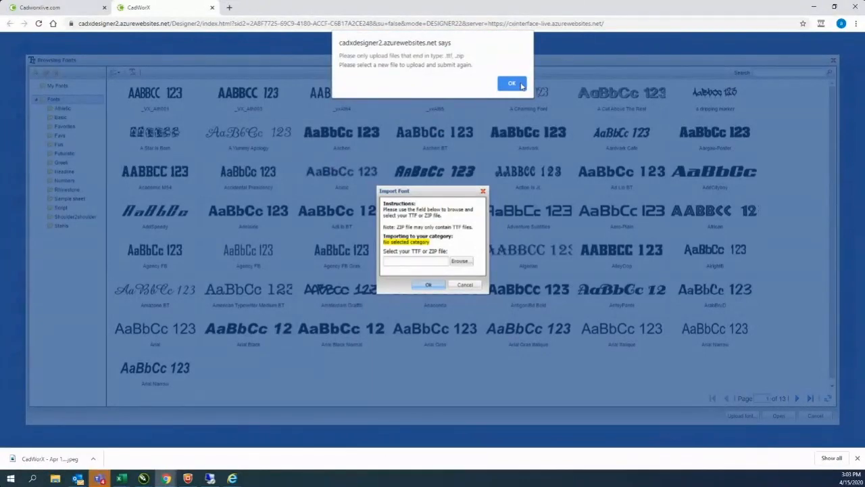
pyautogui.click(522, 85)
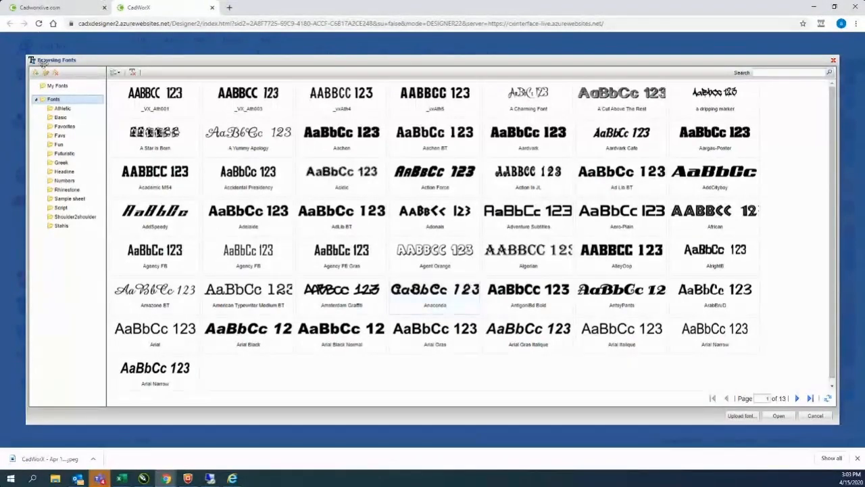
# Step: View the My Fonts category and leave the font browser and text editor without adding text
pyautogui.click(53, 88)
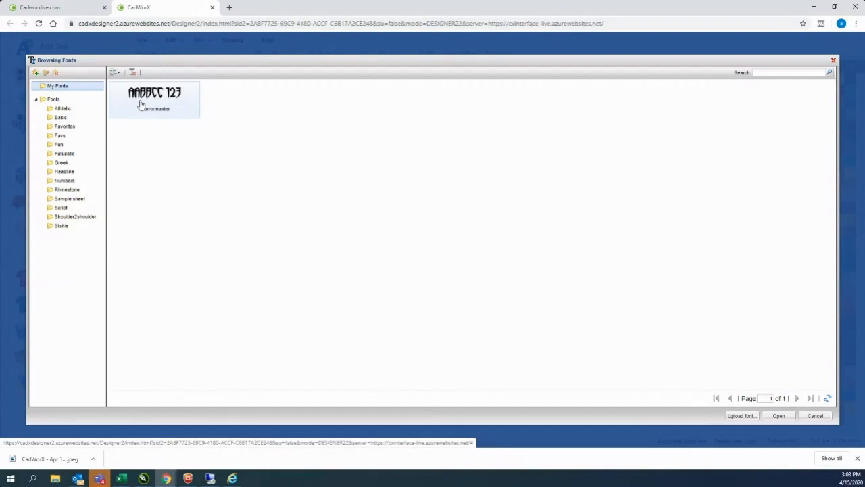
pyautogui.click(815, 417)
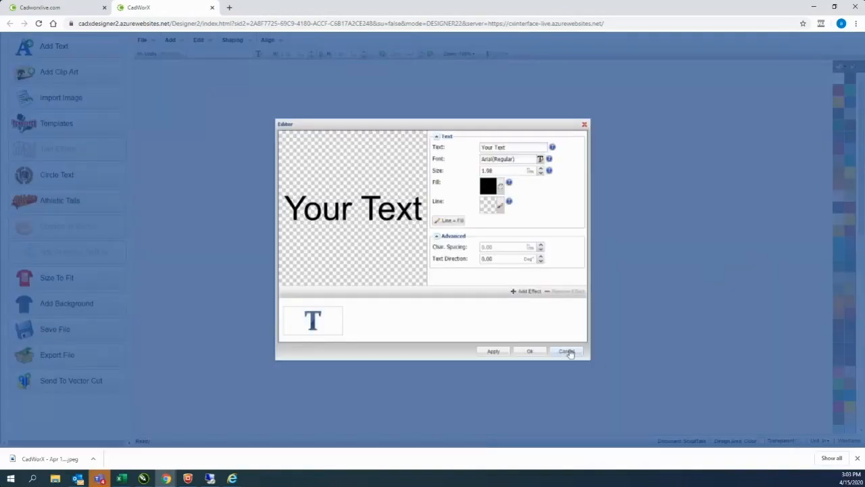
pyautogui.click(567, 351)
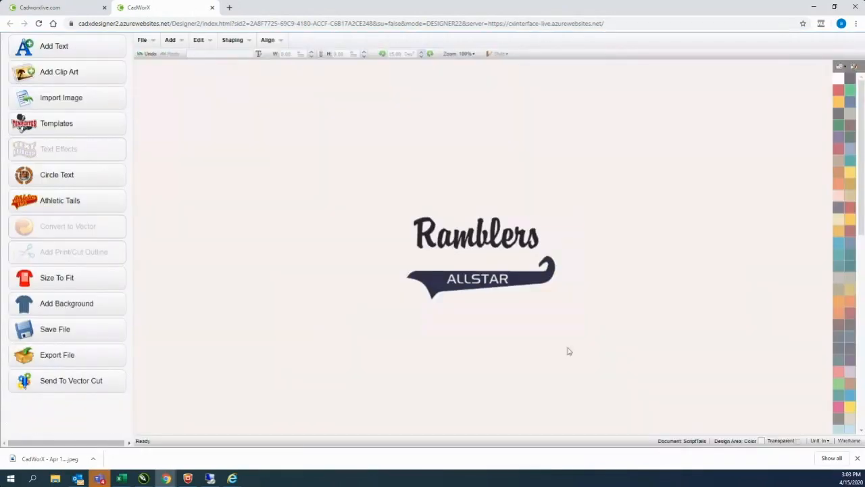
# Step: Display the design as a wireframe to inspect its outlines and select the Ramblers text
pyautogui.click(844, 441)
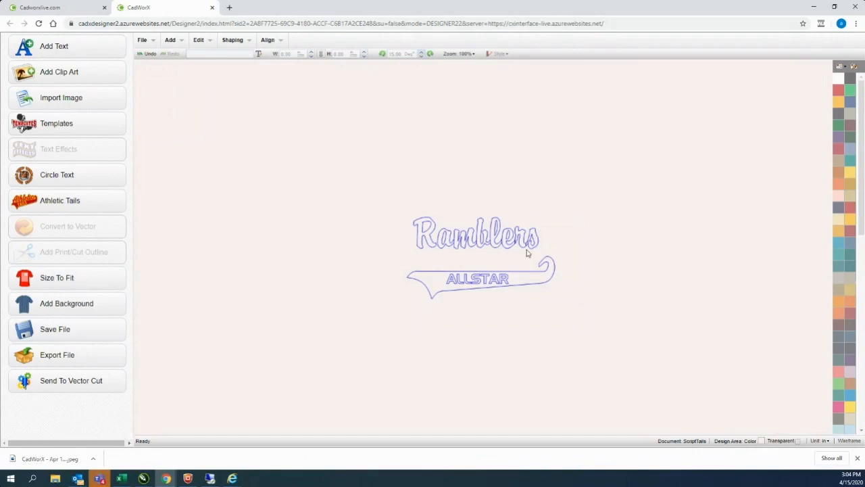
pyautogui.moveTo(376, 171); pyautogui.dragTo(596, 277)
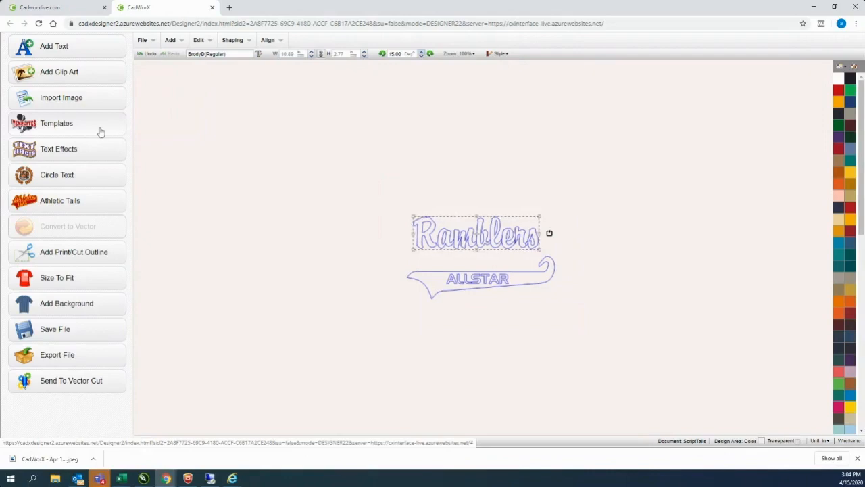
# Step: Load the Class of 2016 Graduation template and change its lower number 16 to 20
pyautogui.click(100, 130)
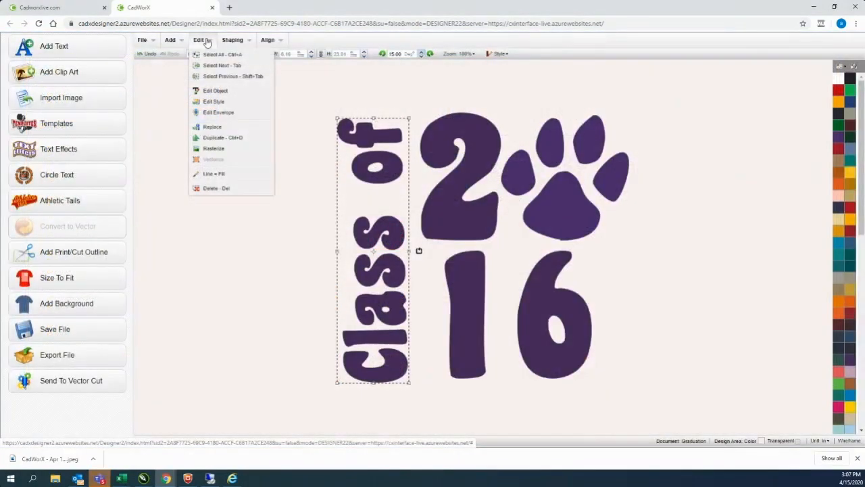
pyautogui.click(233, 40)
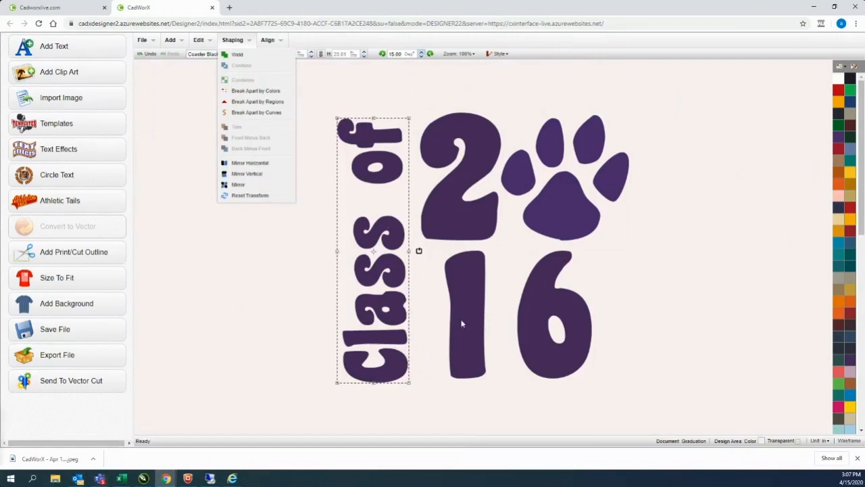
pyautogui.click(477, 302)
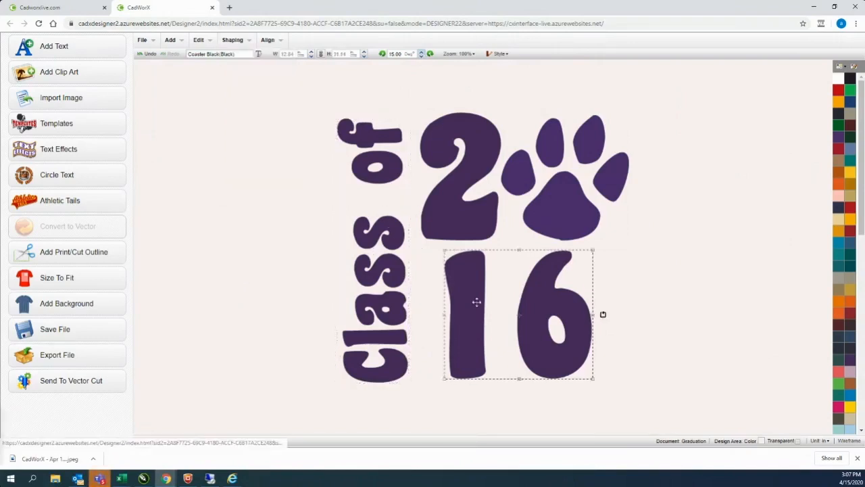
# Step: Replace the paw print with the round basketball clip art from the Sports category
pyautogui.click(208, 42)
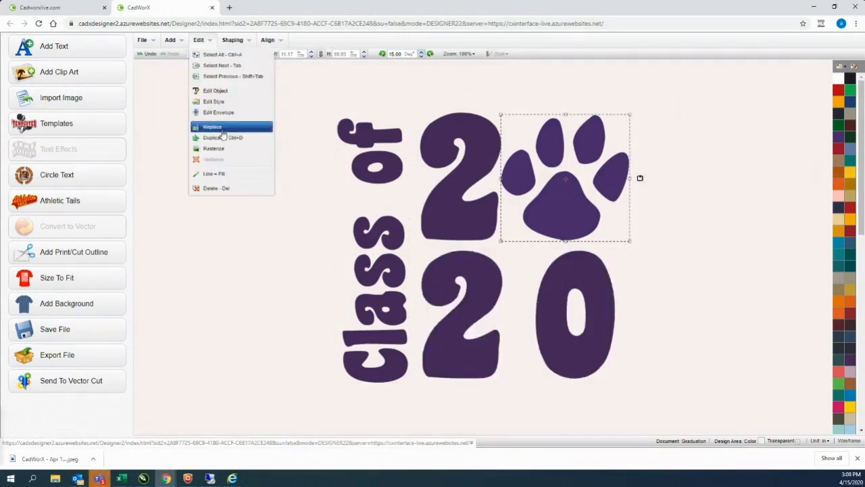
pyautogui.click(222, 129)
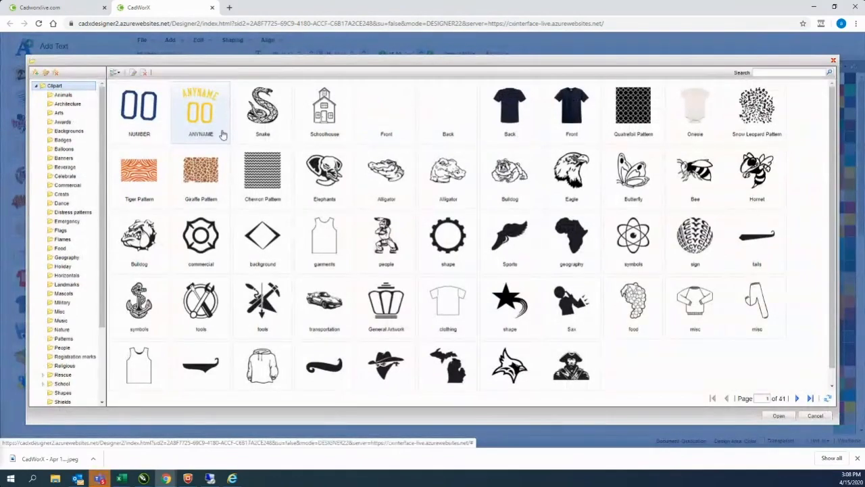
pyautogui.scroll(-3, 74, 289)
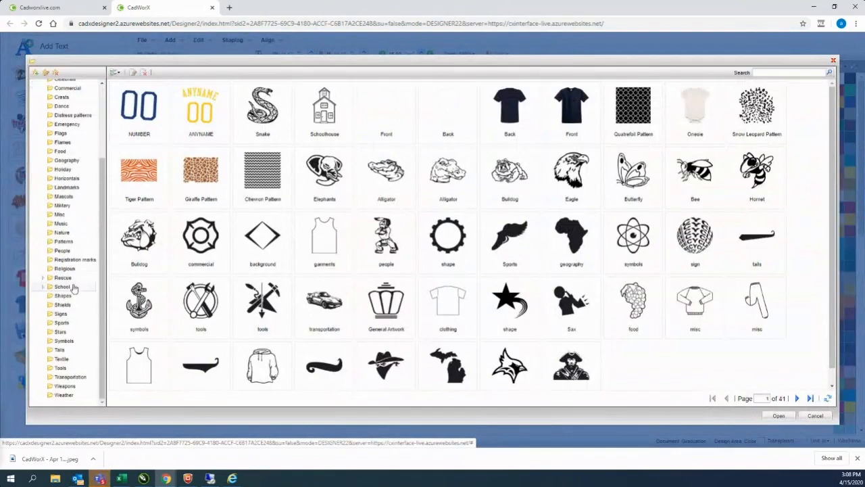
pyautogui.click(61, 323)
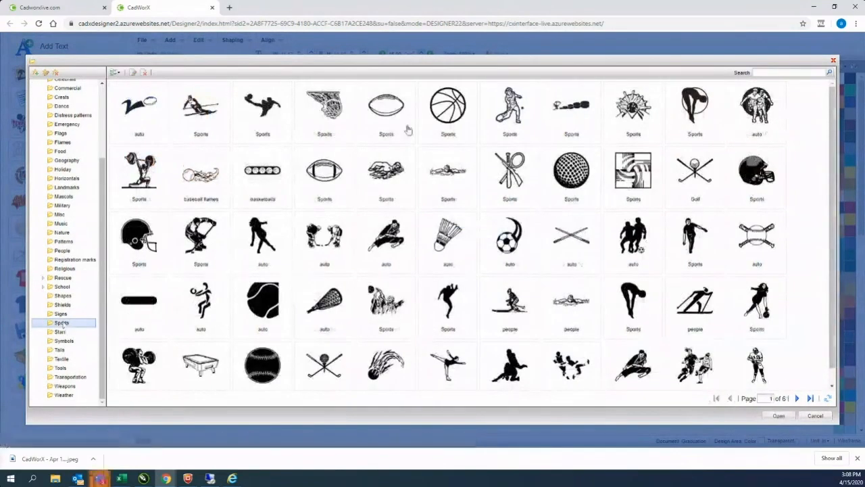
pyautogui.click(458, 119)
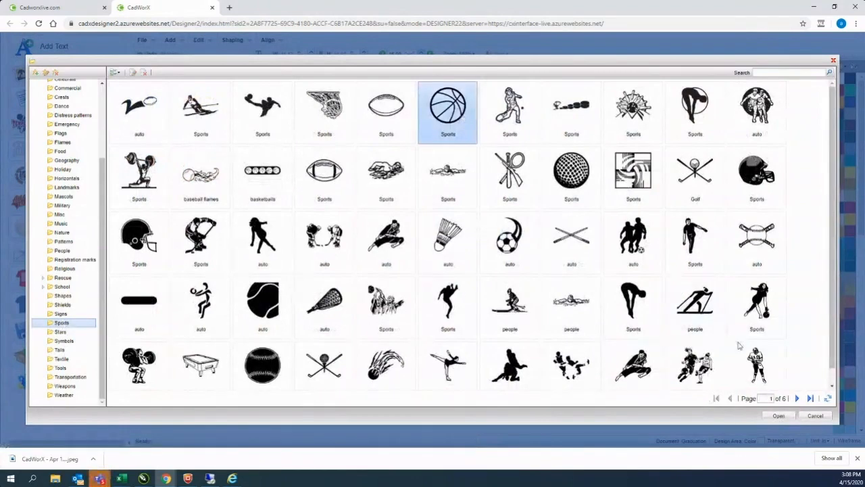
pyautogui.click(780, 416)
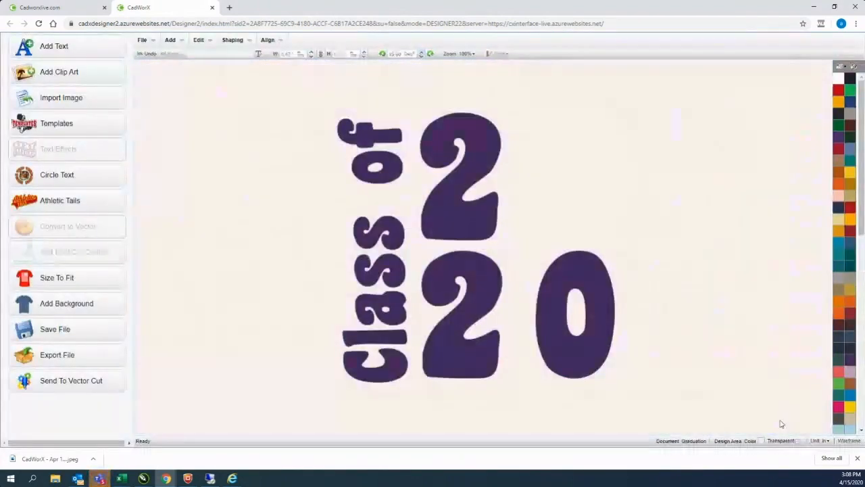
pyautogui.click(635, 177)
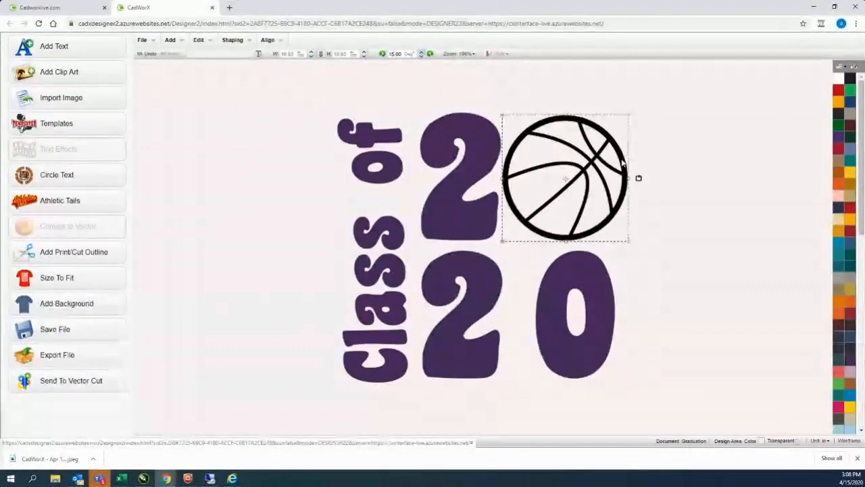
pyautogui.click(425, 86)
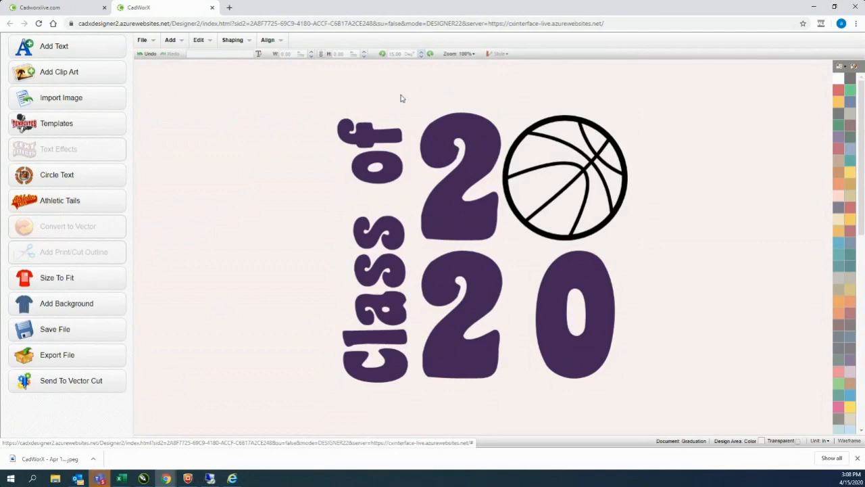
# Step: Shrink the basketball to about 9.4 in wide and reposition it beside the upper 2
pyautogui.click(549, 121)
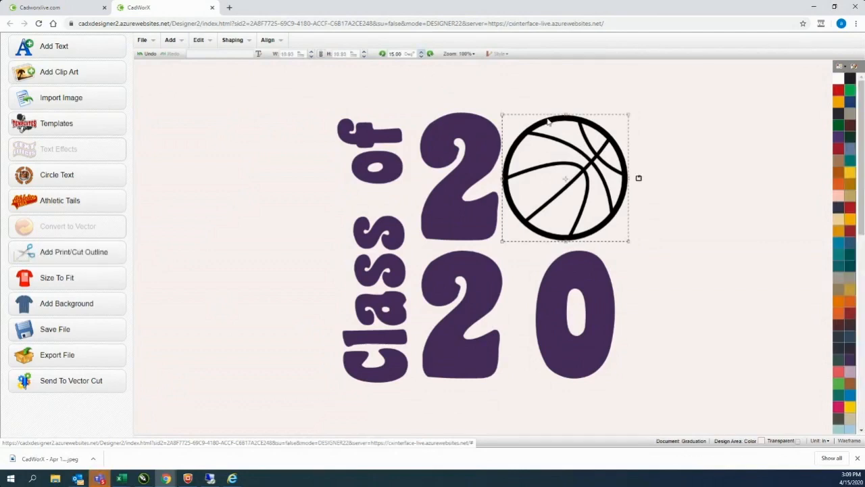
pyautogui.moveTo(629, 115); pyautogui.dragTo(612, 133)
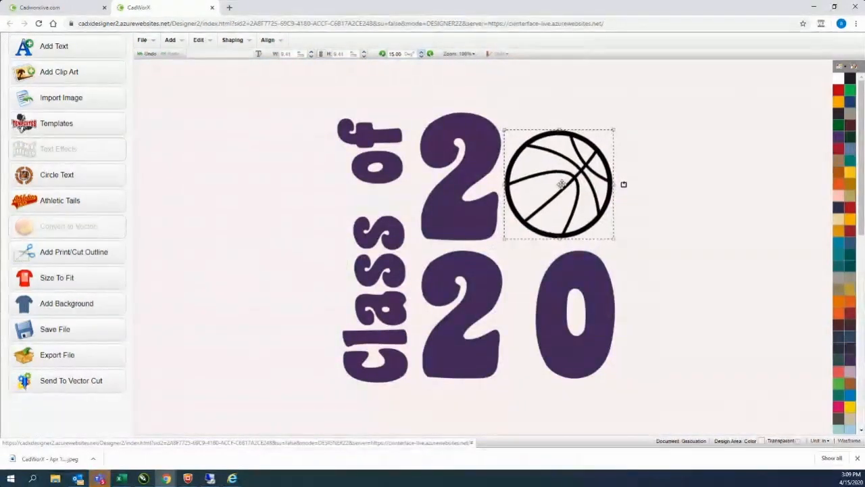
pyautogui.click(710, 115)
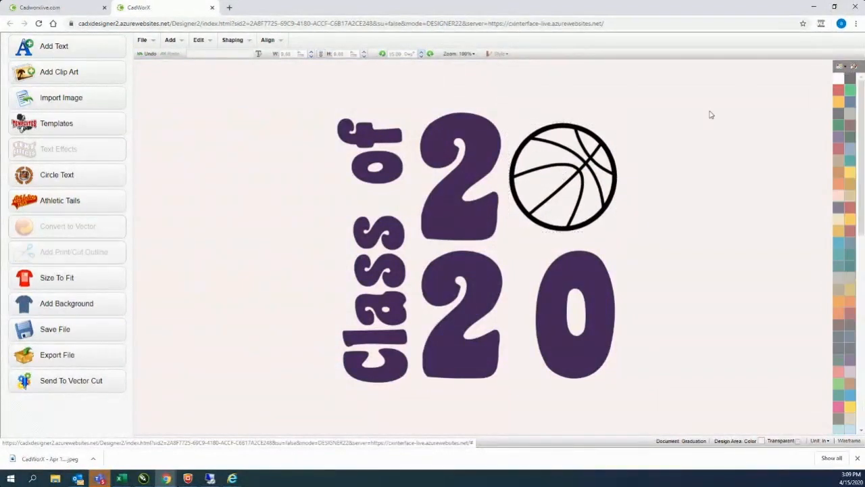
# Step: Try the Center Middle alignment on the upper 2 and the basketball, and undo it
pyautogui.moveTo(391, 74); pyautogui.dragTo(710, 253)
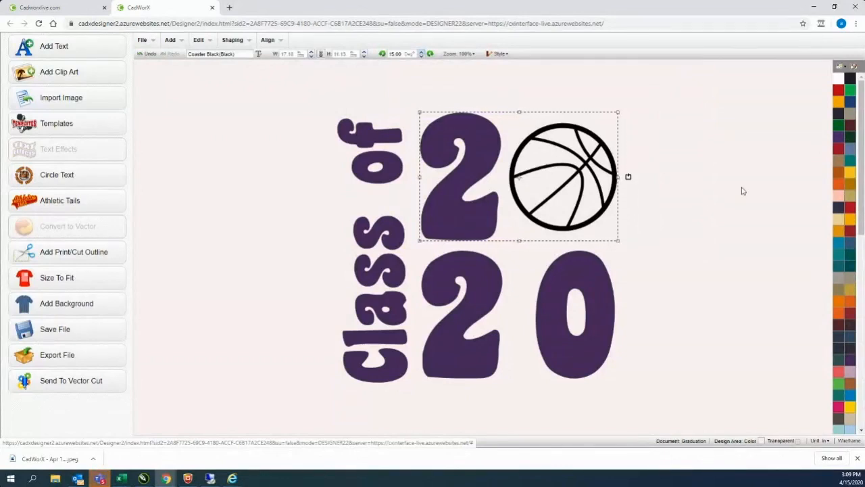
pyautogui.click(281, 42)
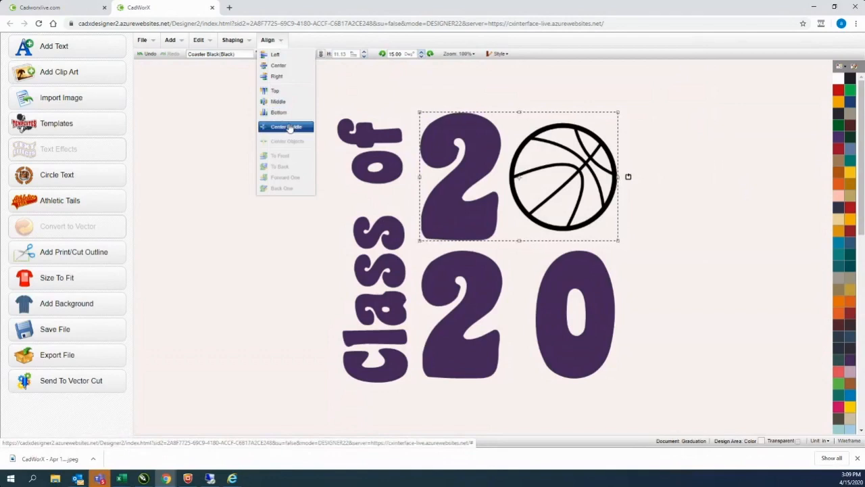
pyautogui.click(287, 128)
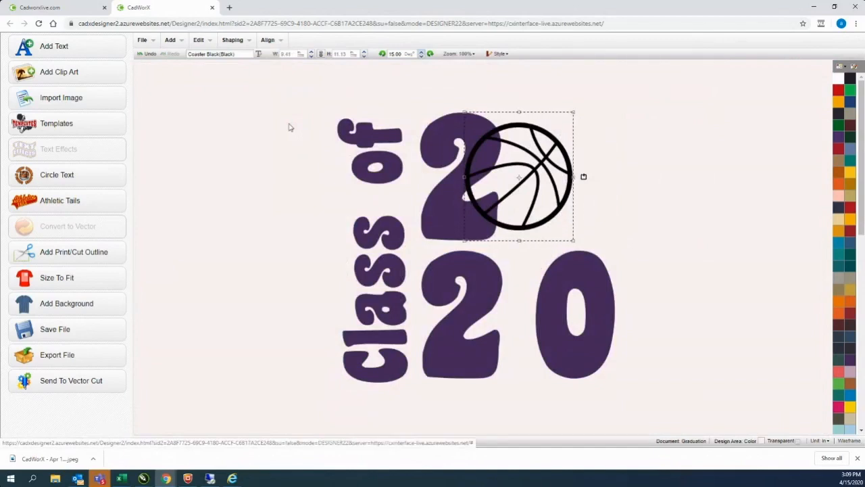
pyautogui.click(149, 55)
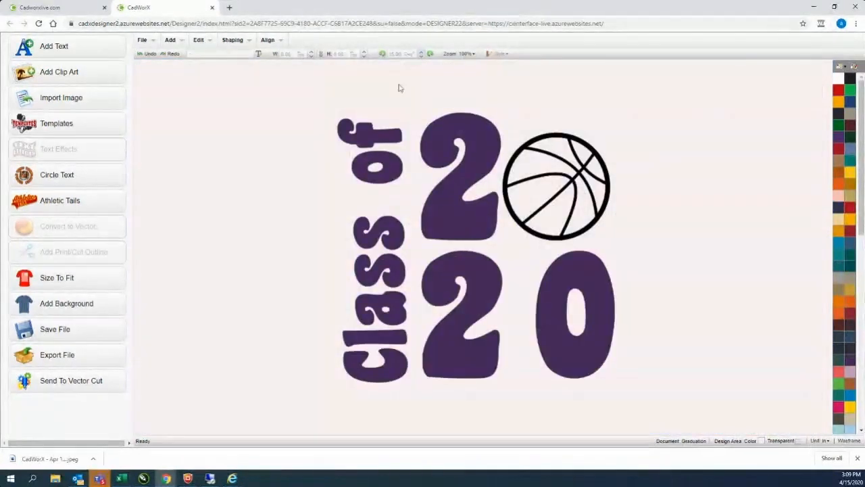
# Step: Align the upper 2 and the basketball by their tops, and finally by their middles
pyautogui.moveTo(399, 86); pyautogui.dragTo(669, 265)
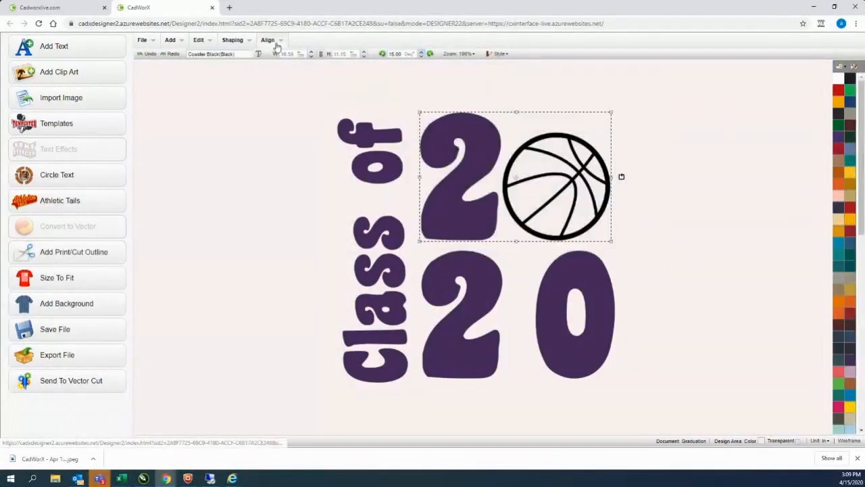
pyautogui.click(276, 43)
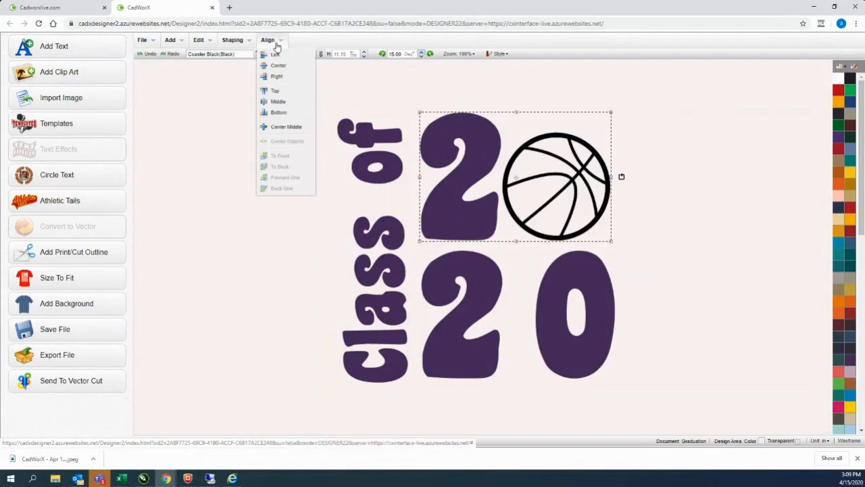
pyautogui.click(293, 91)
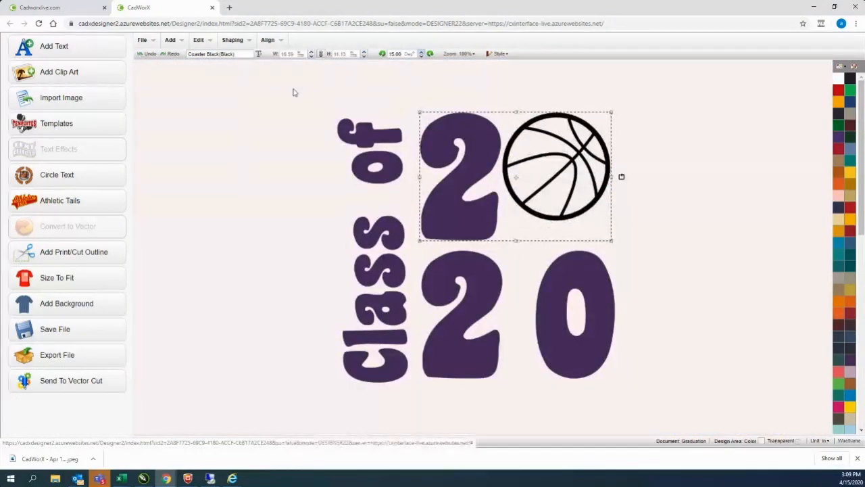
pyautogui.click(276, 41)
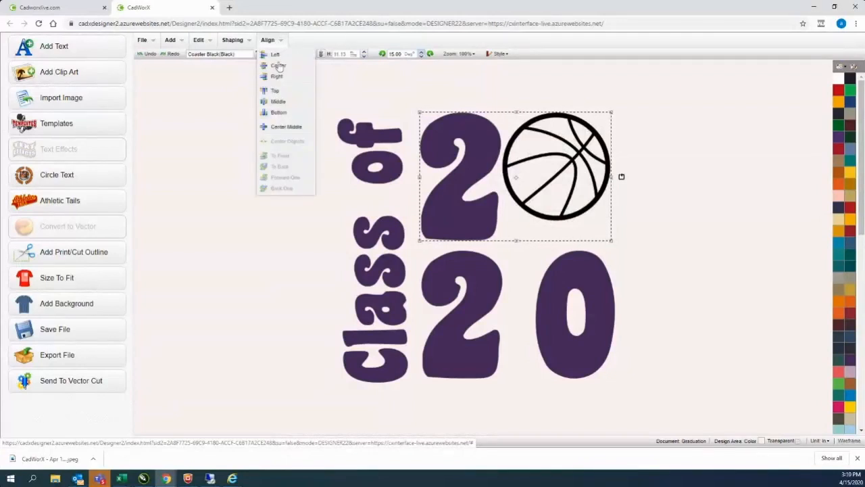
pyautogui.click(276, 103)
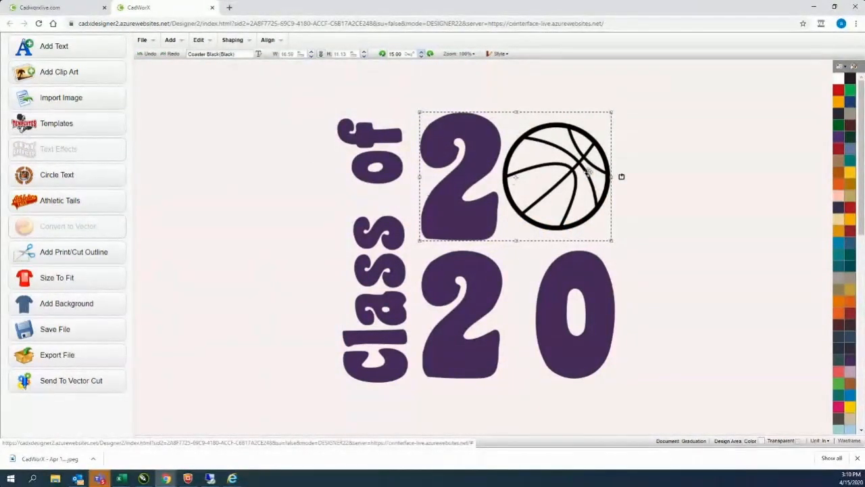
# Step: Try the Center alignment on the basketball and the lower 20, and undo it
pyautogui.click(640, 160)
pyautogui.click(551, 130)
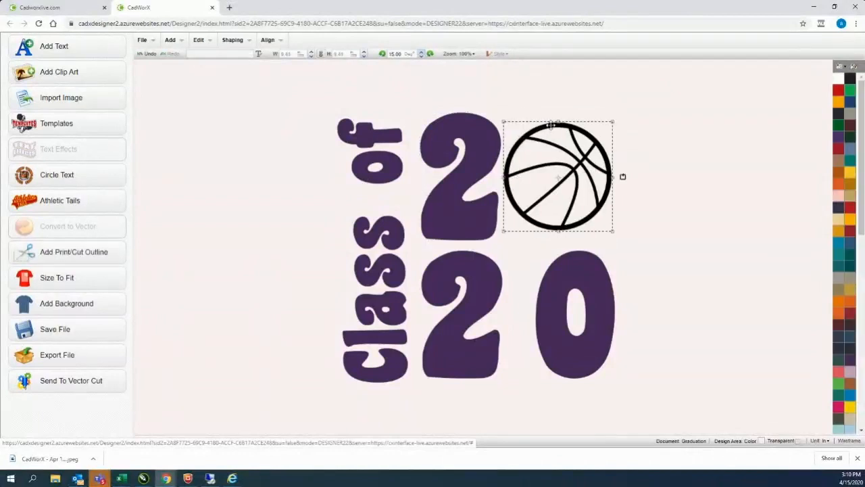
pyautogui.click(585, 265)
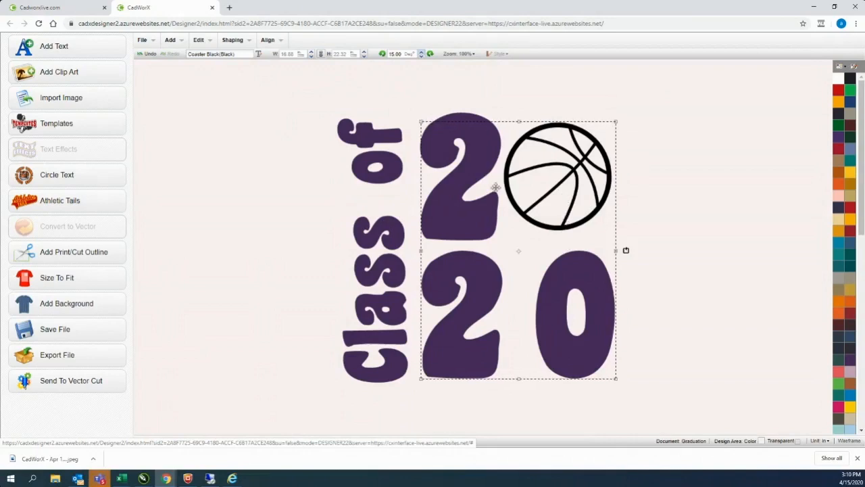
pyautogui.click(269, 40)
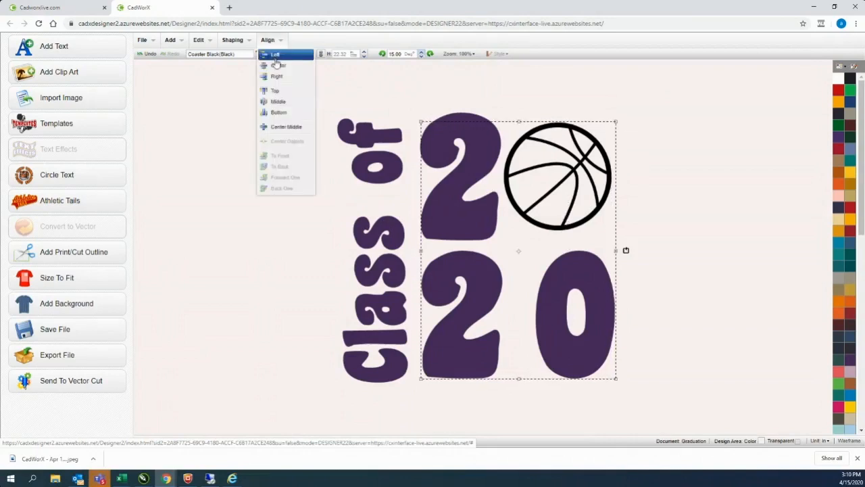
pyautogui.click(270, 65)
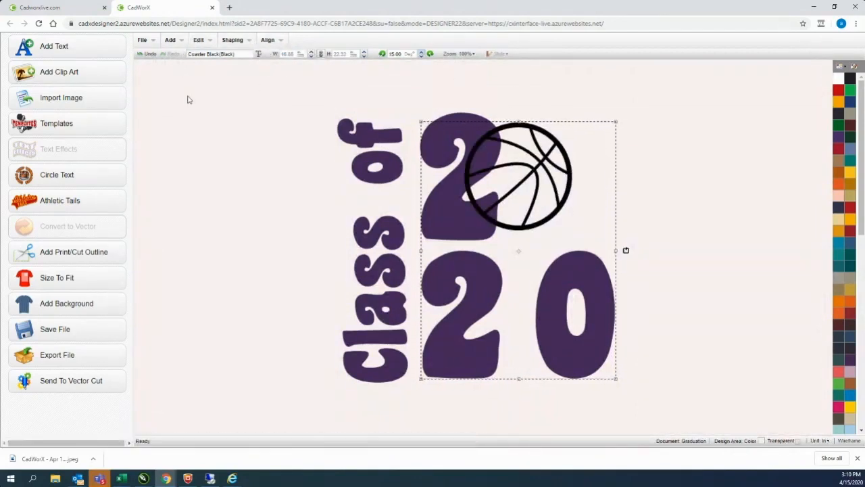
pyautogui.click(147, 54)
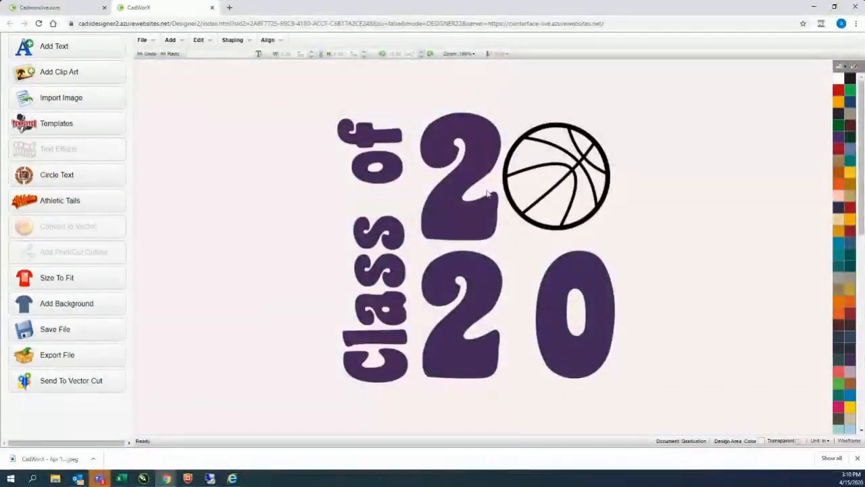
# Step: Export the Class of 2020 design as a JPEG named Untitled at 150 dpi, without a watermark
pyautogui.click(151, 43)
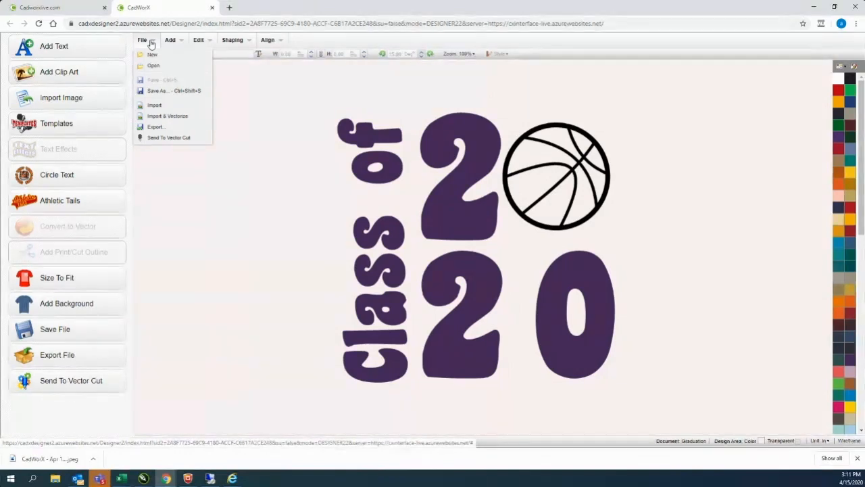
pyautogui.click(154, 128)
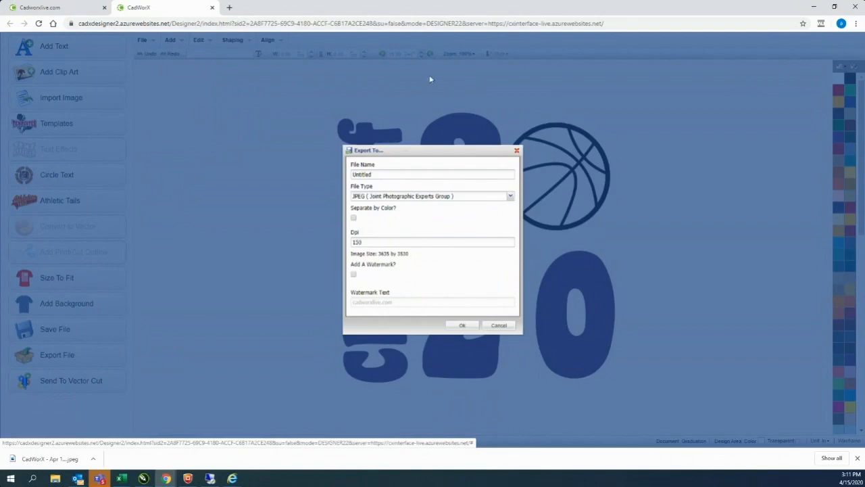
pyautogui.click(511, 197)
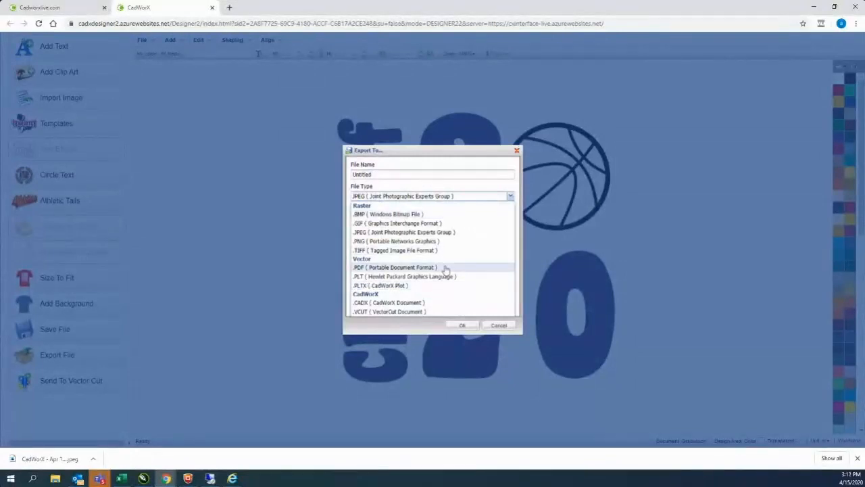
pyautogui.click(460, 325)
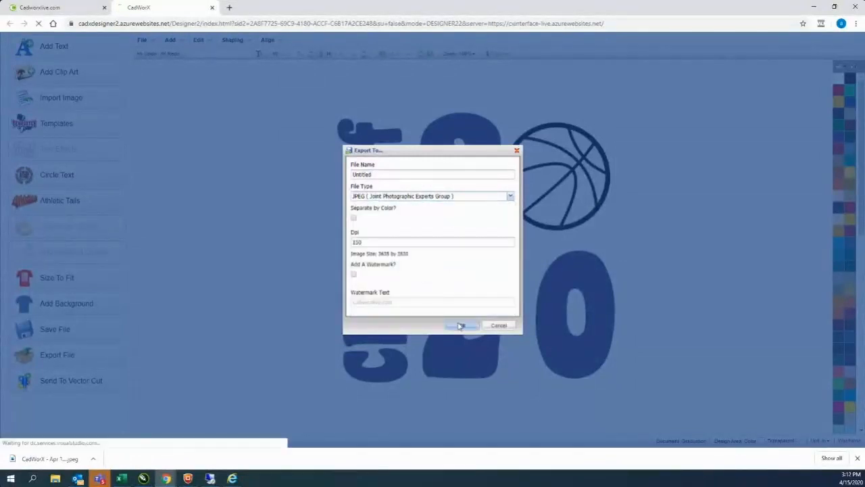
pyautogui.click(461, 325)
# Step: Review the available file, editing, shaping and alignment commands, selecting the basketball to check those that apply to a single object
pyautogui.click(143, 40)
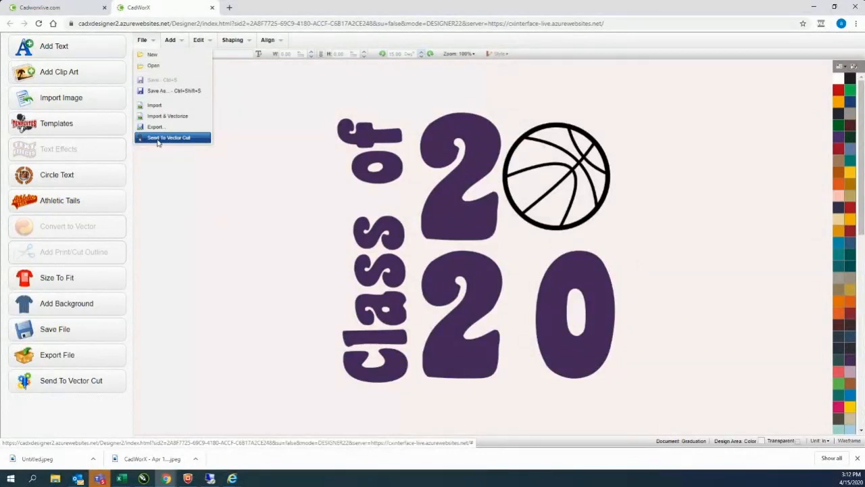
pyautogui.click(177, 41)
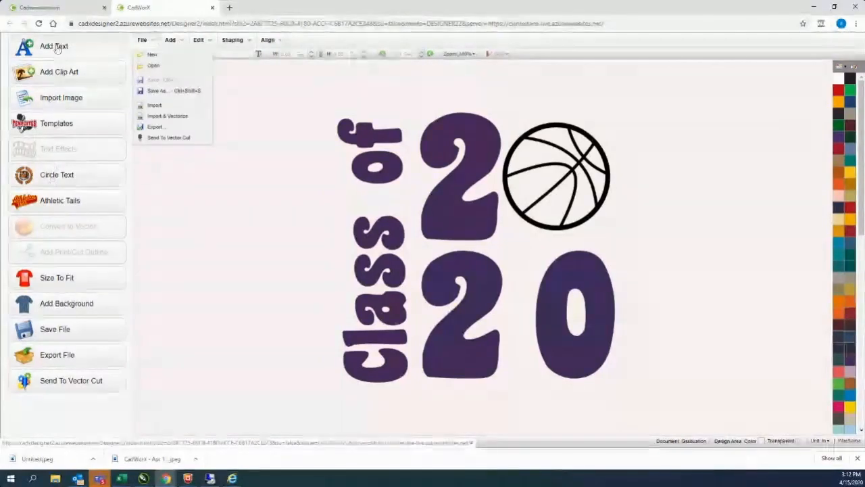
pyautogui.click(209, 42)
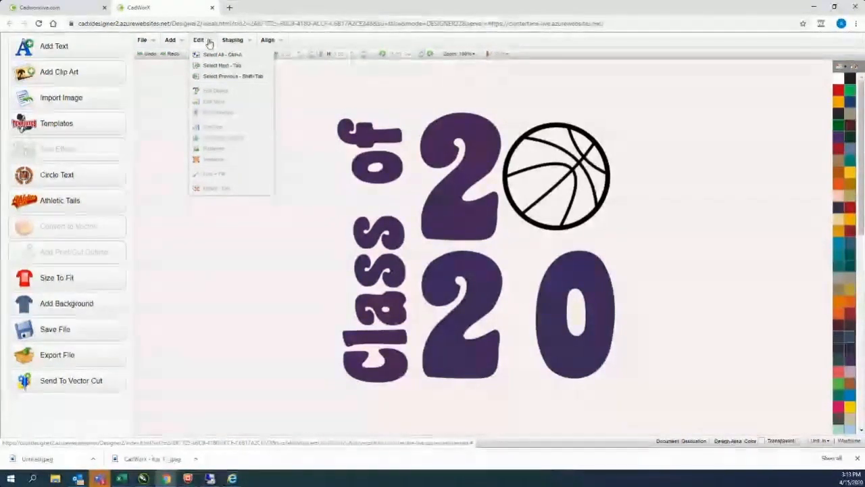
pyautogui.click(225, 43)
pyautogui.click(247, 42)
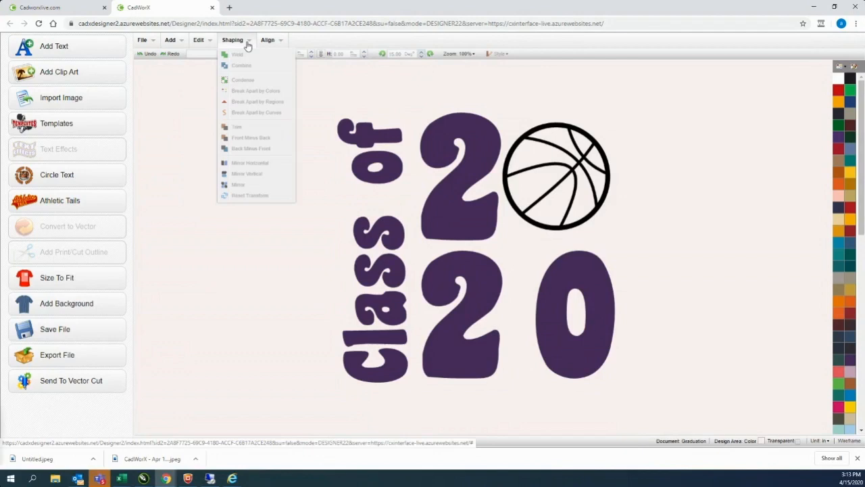
pyautogui.click(533, 135)
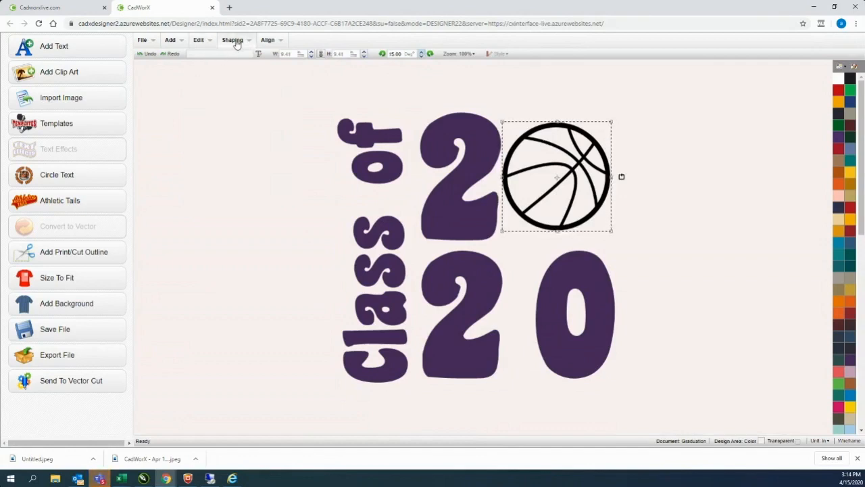
pyautogui.click(212, 42)
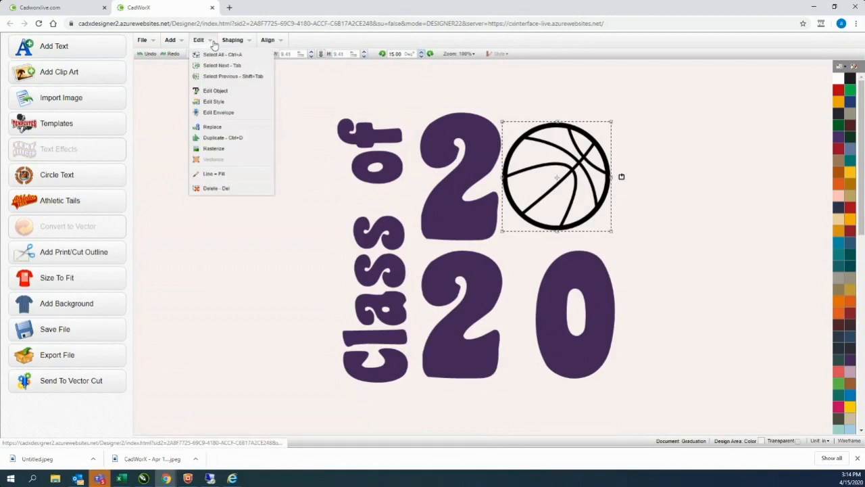
pyautogui.click(238, 40)
pyautogui.click(248, 42)
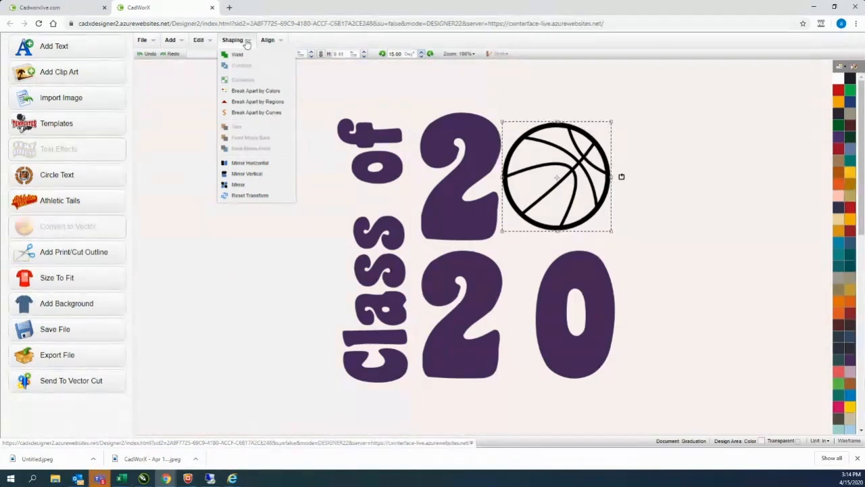
pyautogui.moveTo(275, 46)
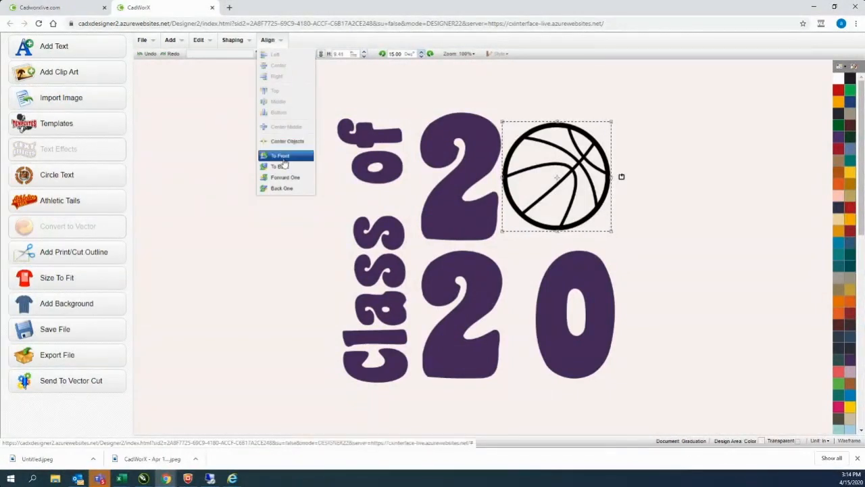
# Step: Move the basketball so it overlaps the upper 2, and check the stacking-order options for it
pyautogui.moveTo(557, 178); pyautogui.dragTo(510, 185)
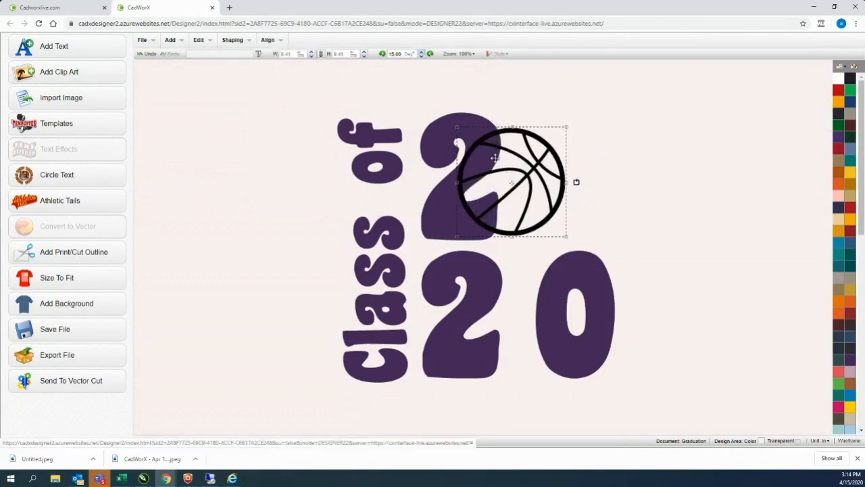
pyautogui.click(269, 40)
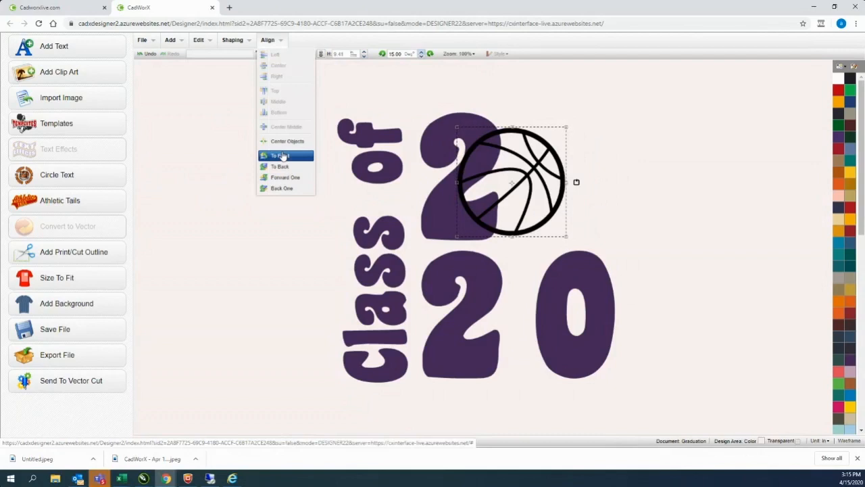
pyautogui.click(632, 134)
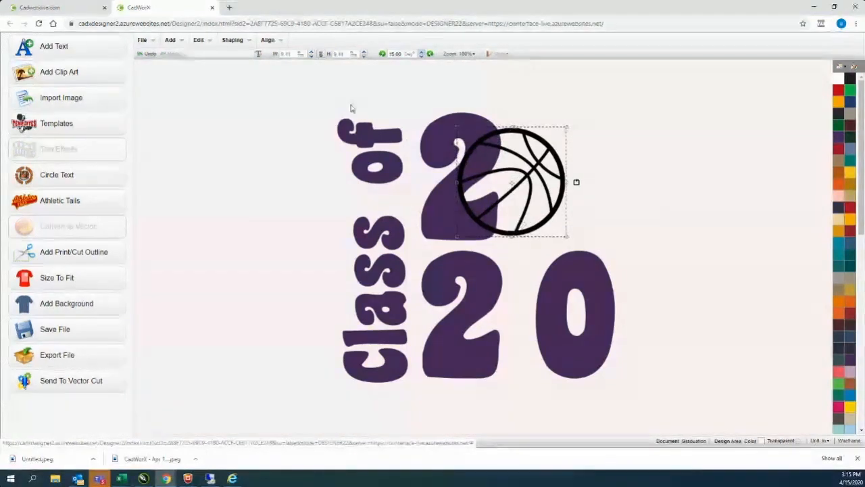
# Step: Select the whole design and enlarge the view to 122%, and finally select only the basketball
pyautogui.moveTo(259, 95); pyautogui.dragTo(677, 303)
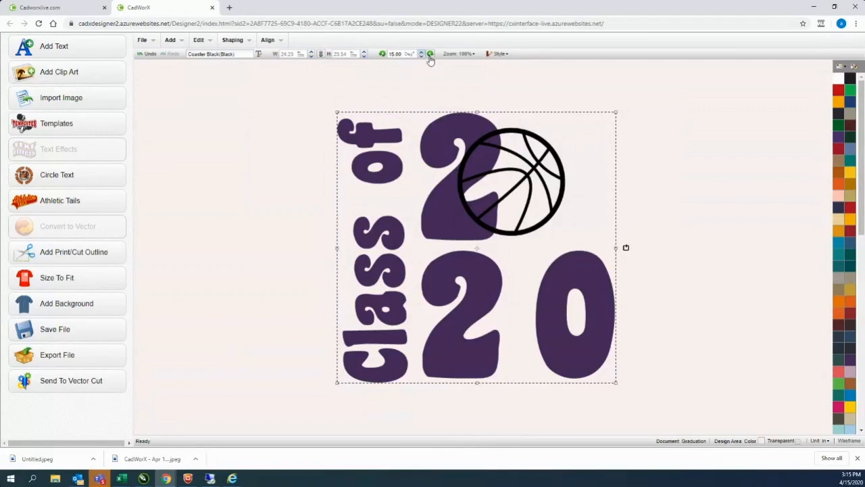
pyautogui.click(469, 54)
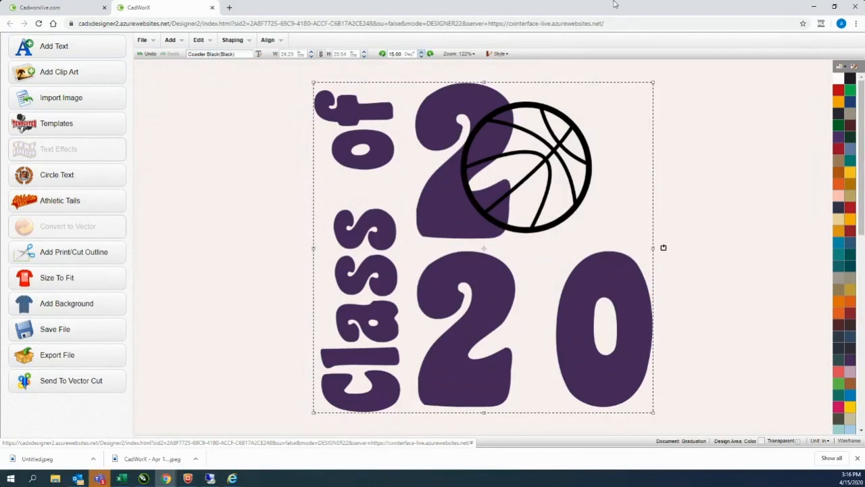
pyautogui.click(711, 183)
pyautogui.click(593, 168)
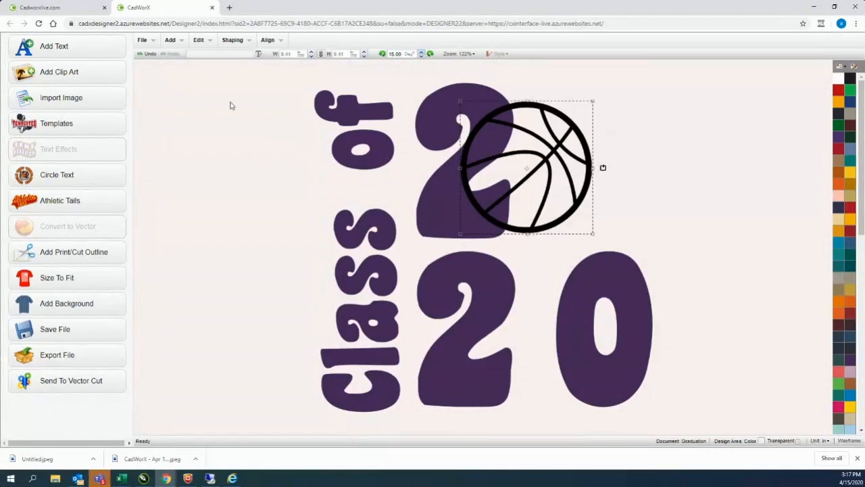
# Step: Check the allowed file types and recent images for importing, and close the import dialog without adding anything
pyautogui.click(153, 42)
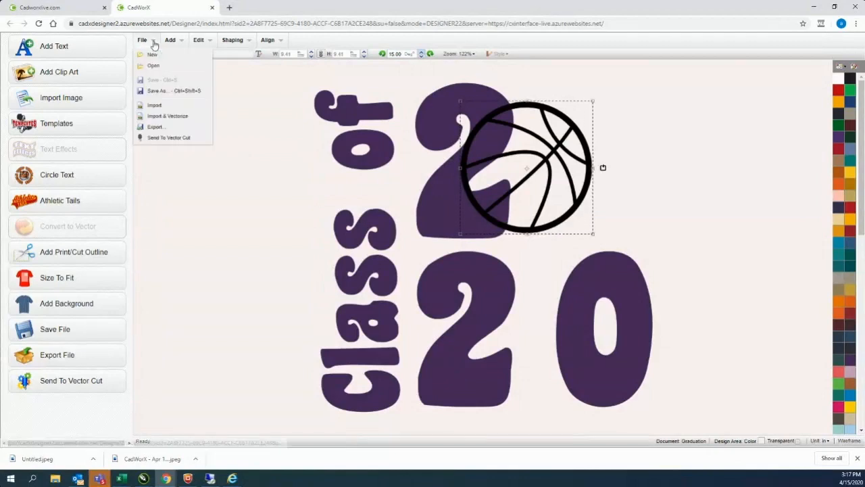
pyautogui.click(154, 105)
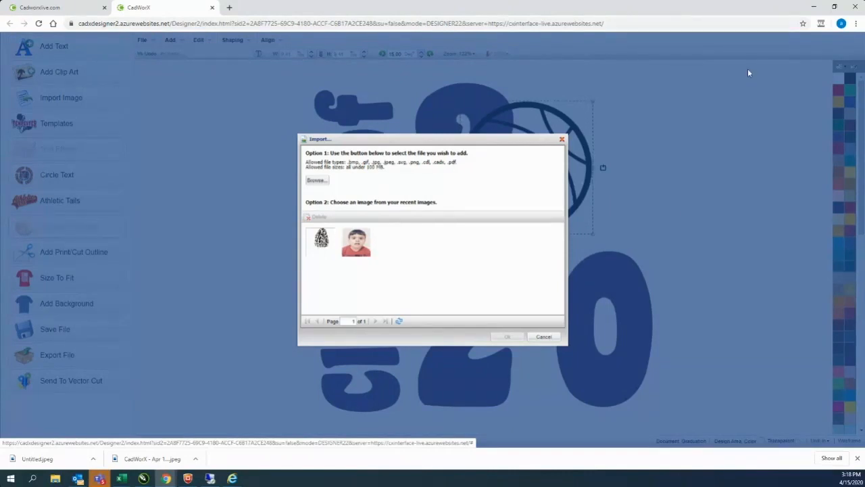
pyautogui.click(544, 337)
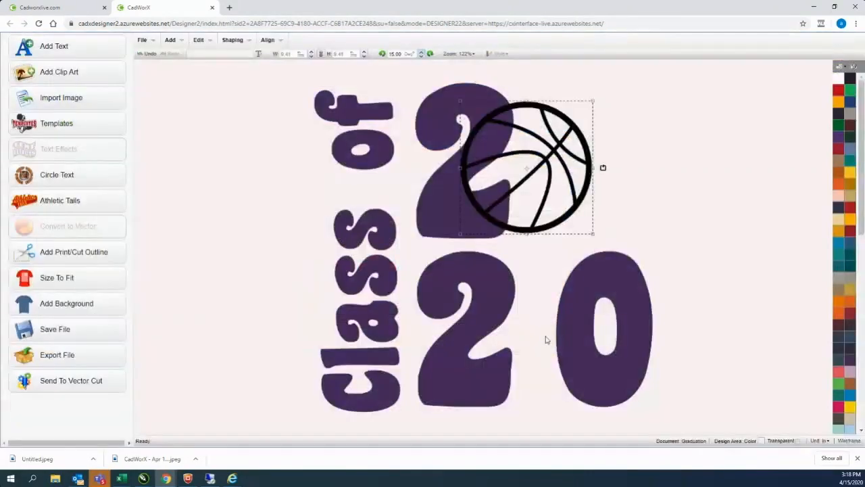
# Step: Switch to the CadworxLIVE member site and examine the VectorCUT versions, supported cutters and system requirements on its support downloads page
pyautogui.click(25, 8)
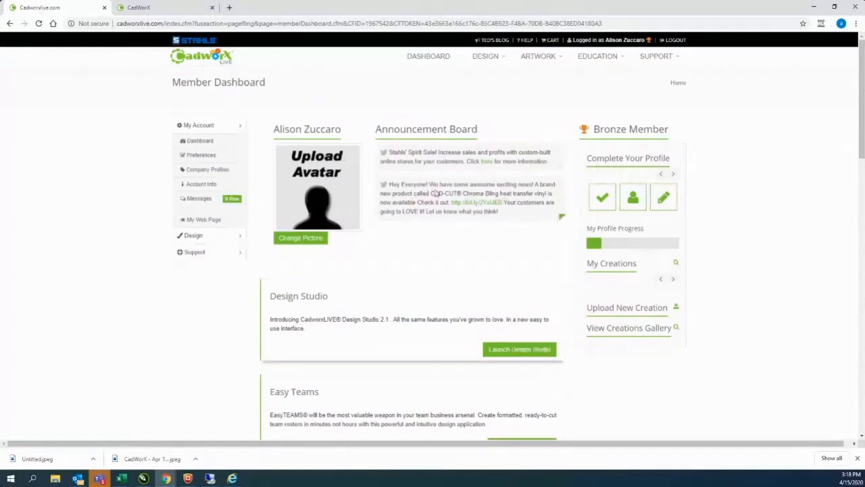
pyautogui.moveTo(670, 64)
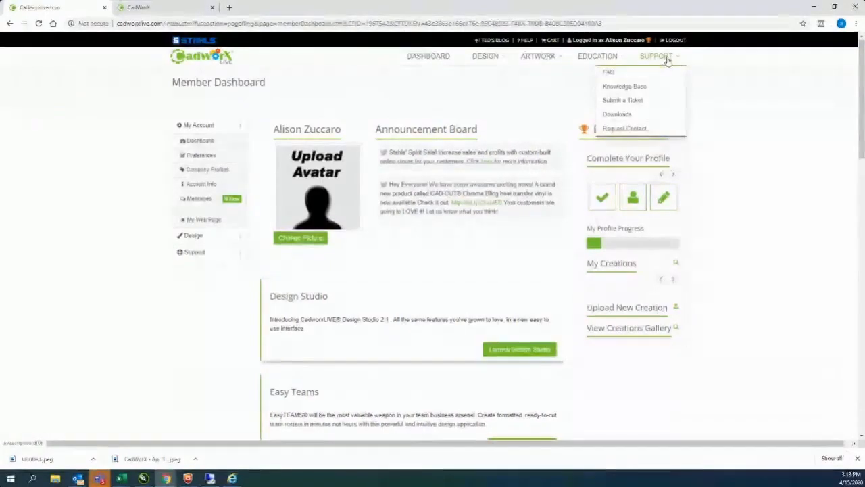
pyautogui.click(626, 114)
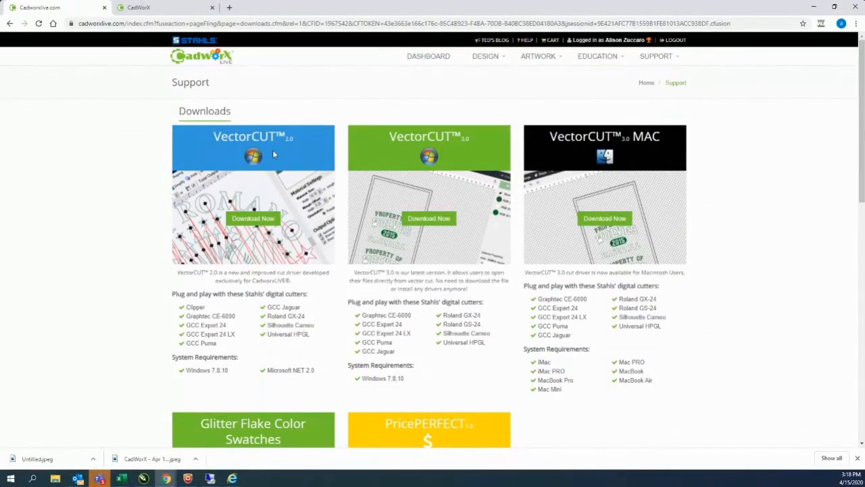
pyautogui.moveTo(669, 62)
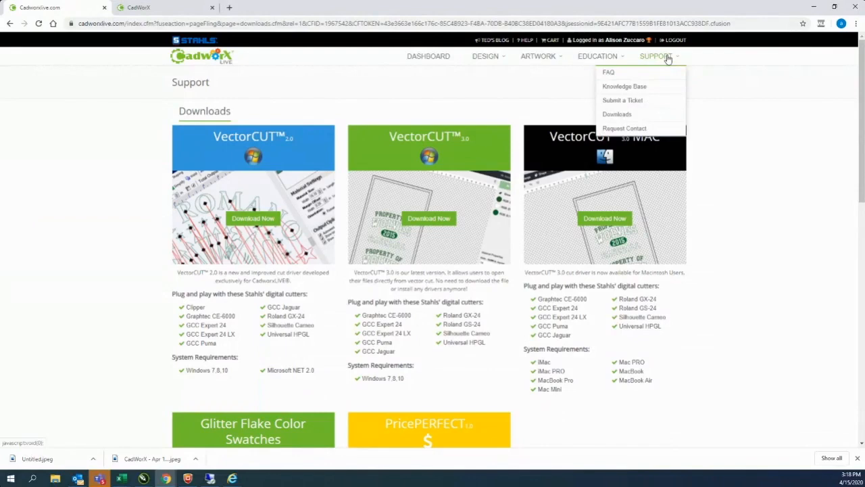
pyautogui.click(636, 120)
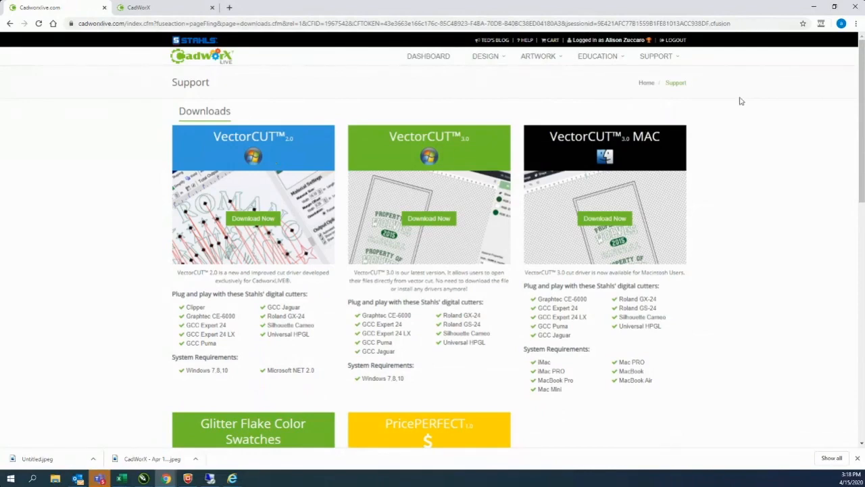
pyautogui.scroll(-1, 741, 100)
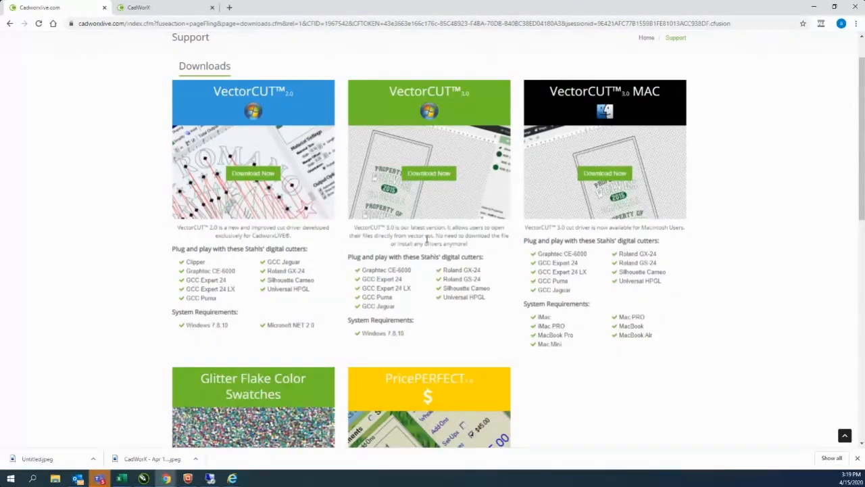
pyautogui.scroll(1, 418, 139)
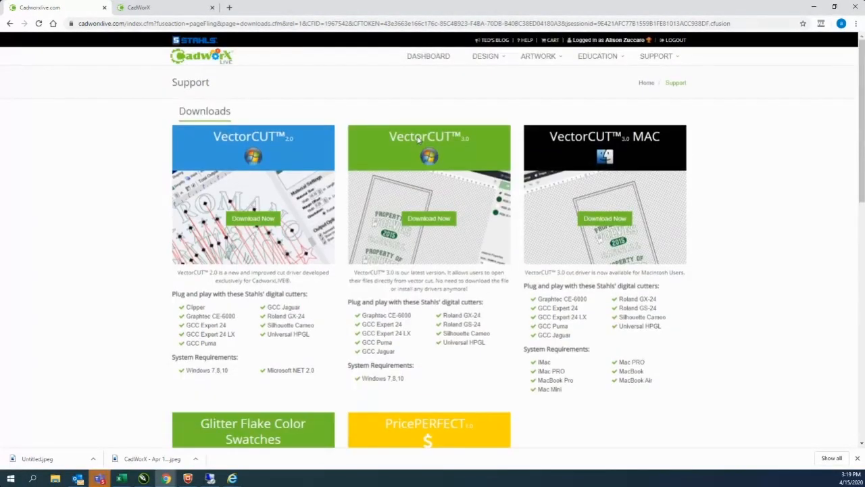